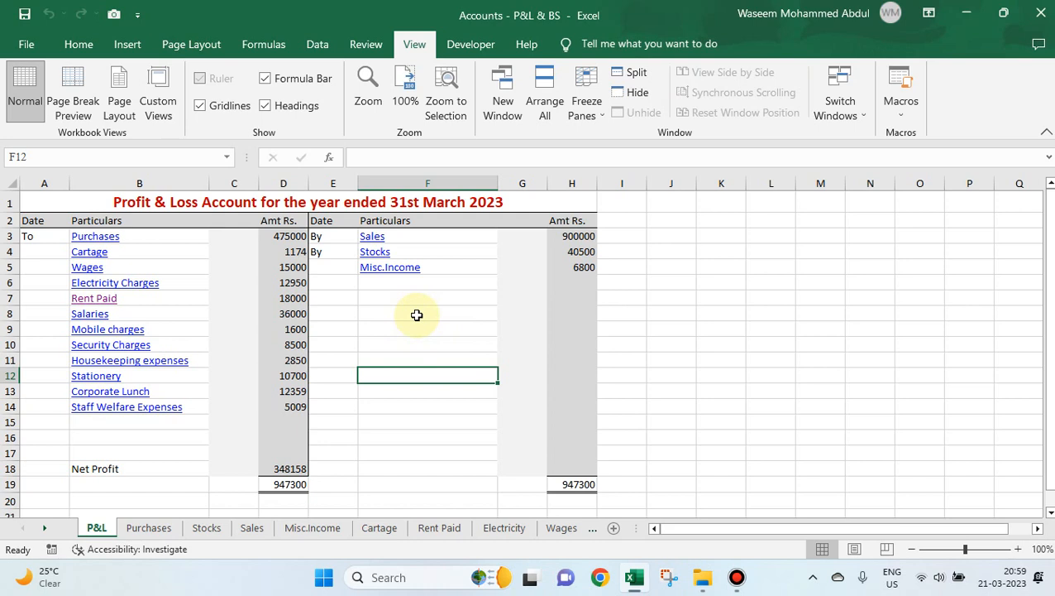
Review the title and the expense particulars in column B of the Profit & Loss account.
left_click(411, 296)
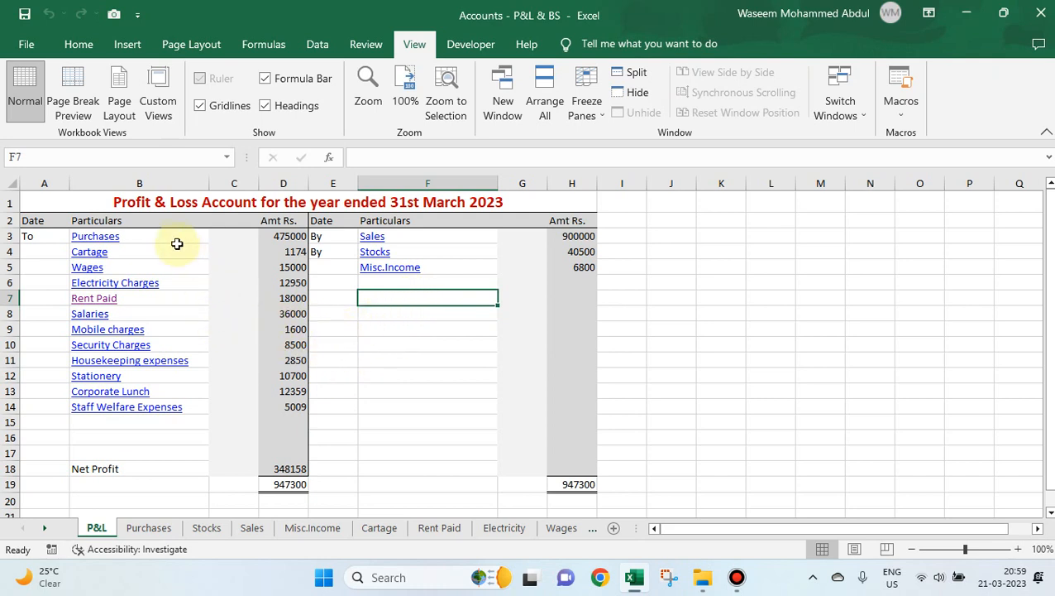
left_click(145, 205)
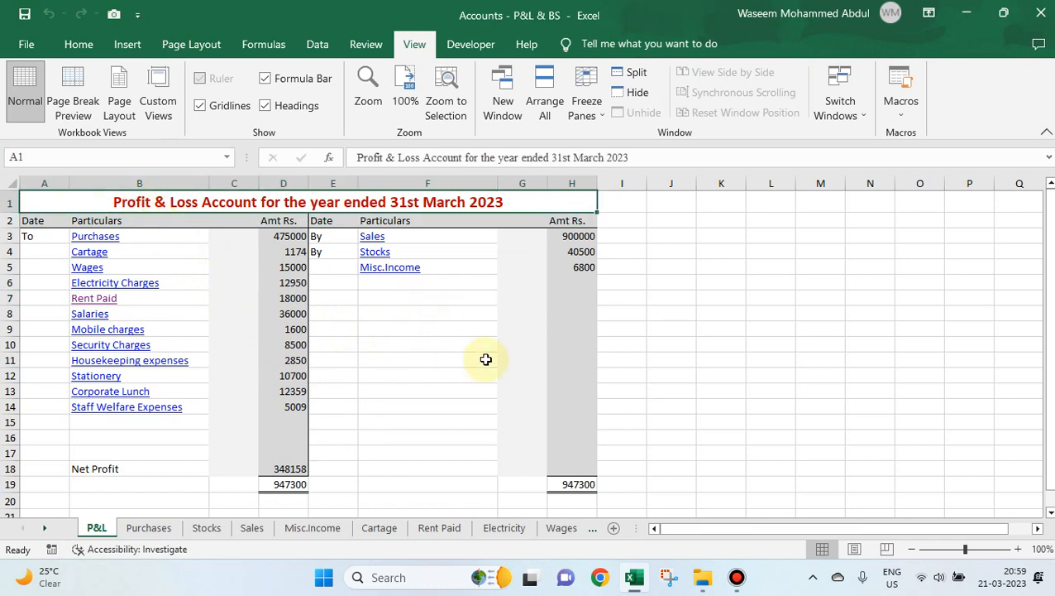
key("Down")
key("Up")
key("Down")
key("Down")
key("Right")
key("Down")
key("Down")
key("Down")
key("Down")
key("Down")
key("Down")
key("Down")
key("Down")
key("Down")
key("Down")
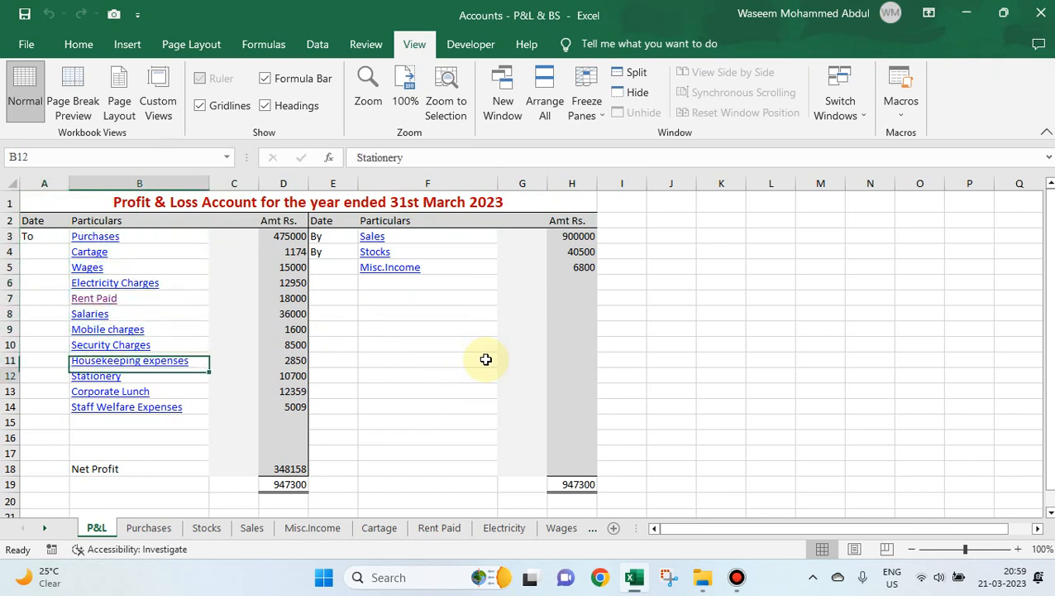
key("Up")
key("Up")
key("Up")
key("Up")
key("Up")
key("Up")
key("Up")
key("Up")
key("Up")
key("Up")
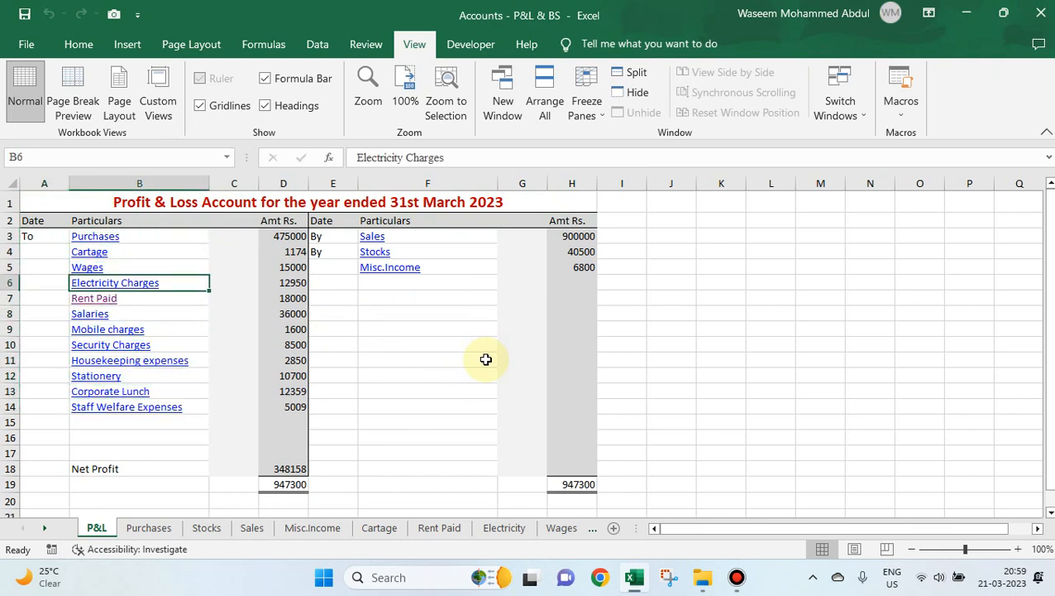
Review the income particulars in column F of the Profit & Loss account and inspect the Sales amount's formula in H3.
key("Right")
key("Right")
key("Right")
key("Right")
key("Down")
key("Down")
key("Down")
key("Up")
key("Up")
key("Up")
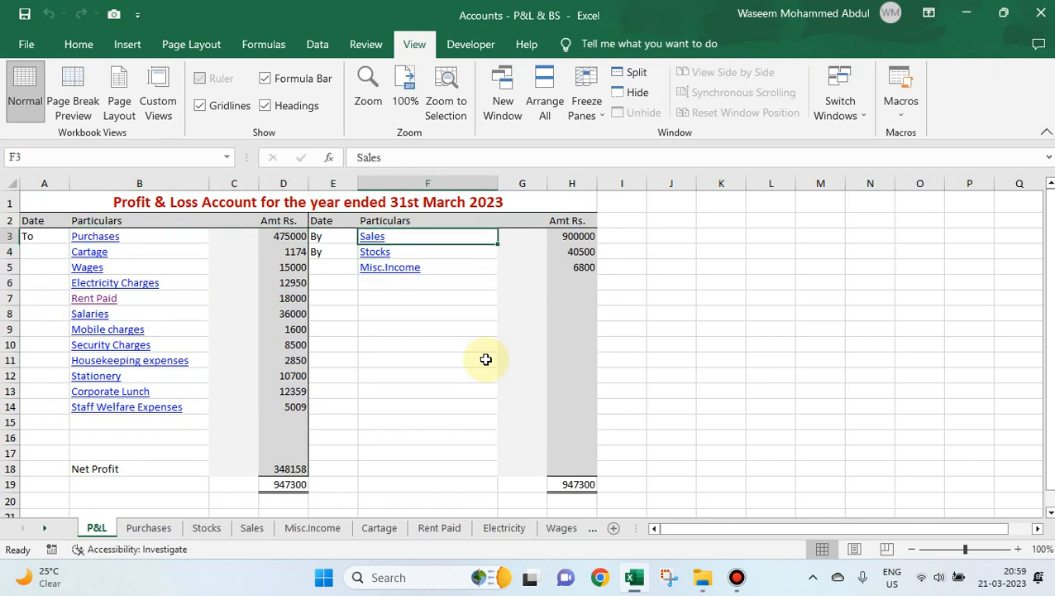
key("Down")
key("Down")
key("Down")
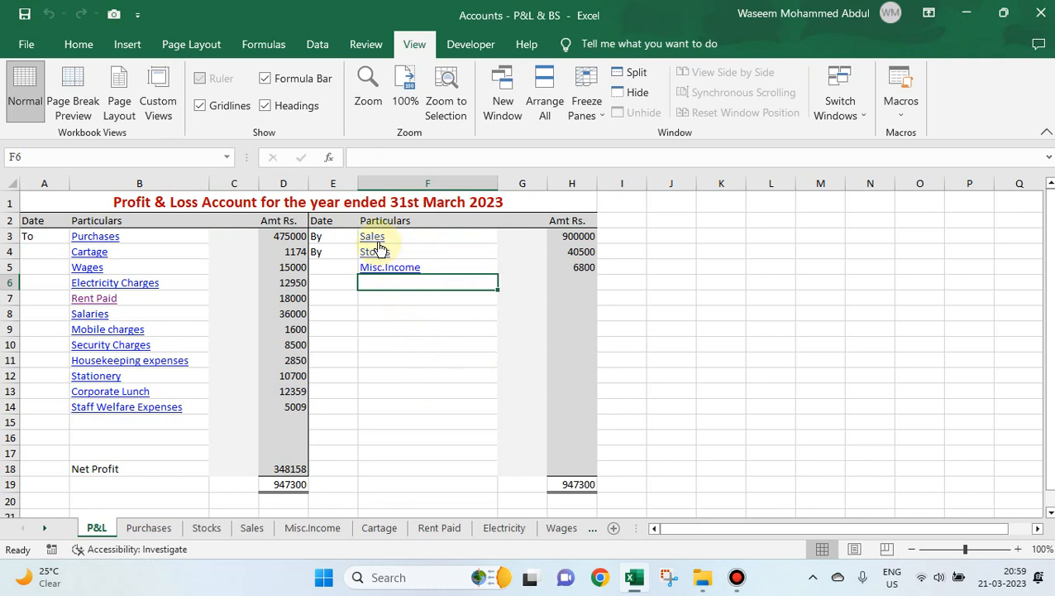
left_click(573, 237)
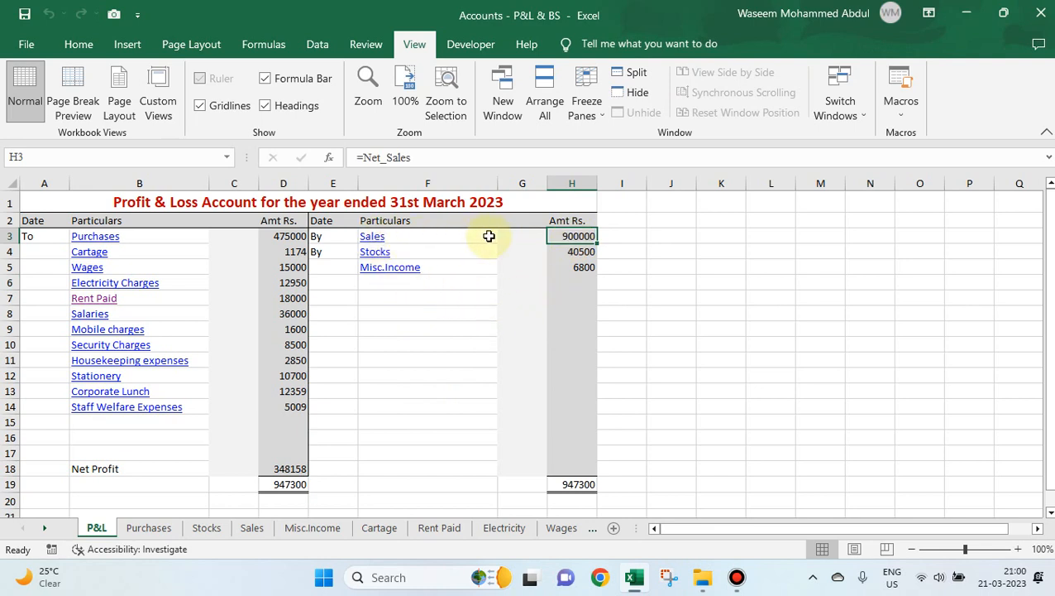
On the linked Sales sheet, add a Cash Sales entry of 50000 in row 6 and check the total's formula in D19.
left_click(372, 238)
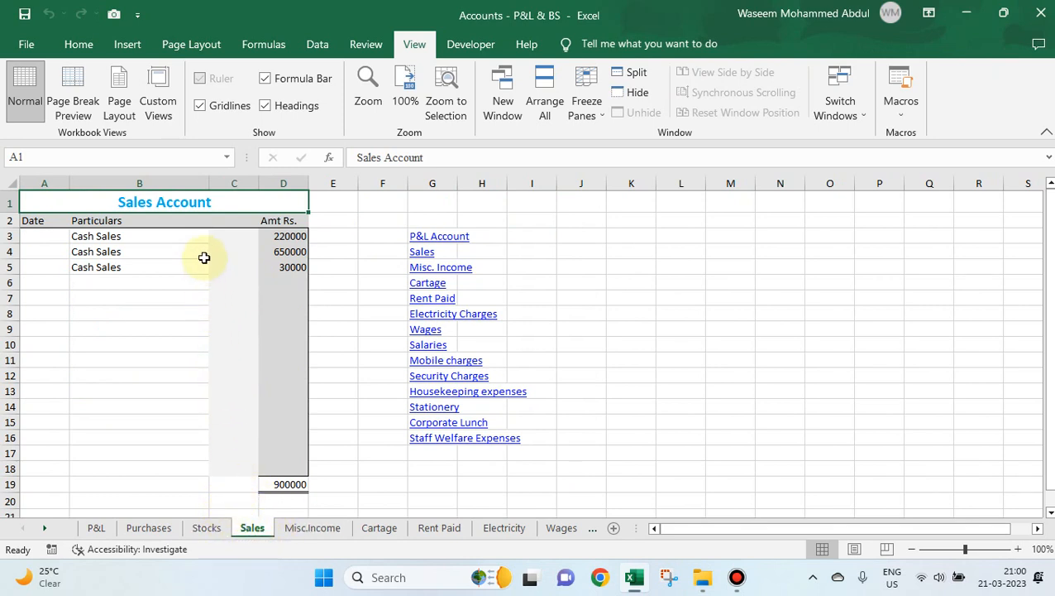
left_click(130, 283)
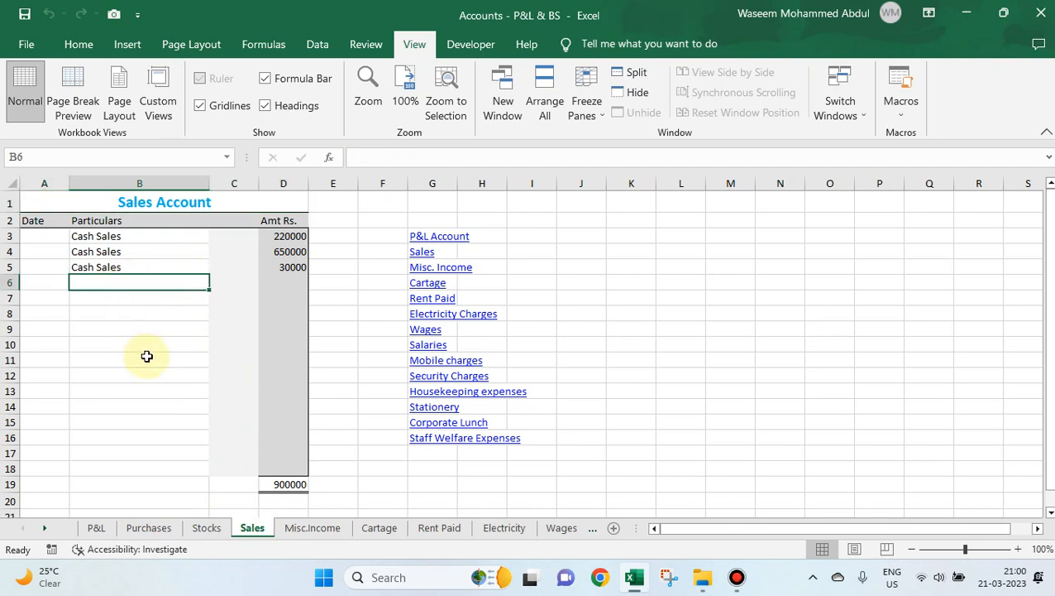
key("Up")
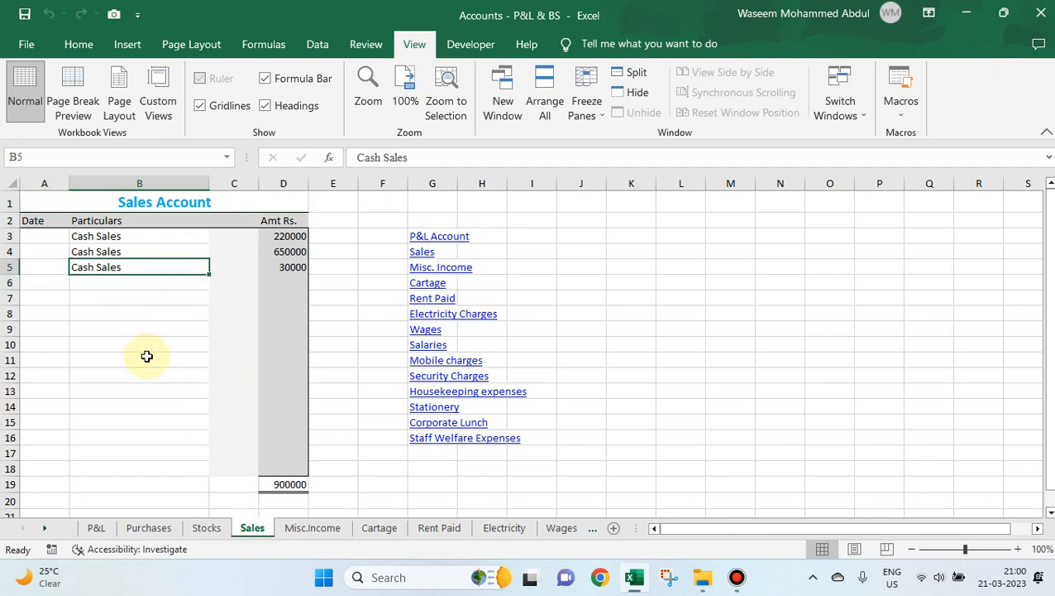
key("ctrl+c")
key("Down")
key("ctrl+v")
key("Right")
key("Right")
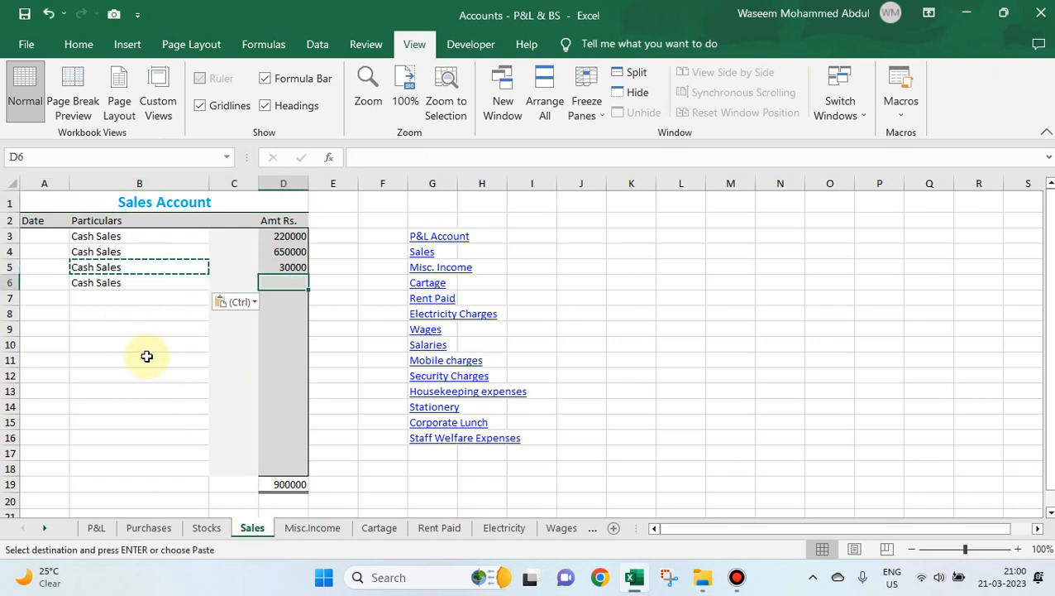
type("50000")
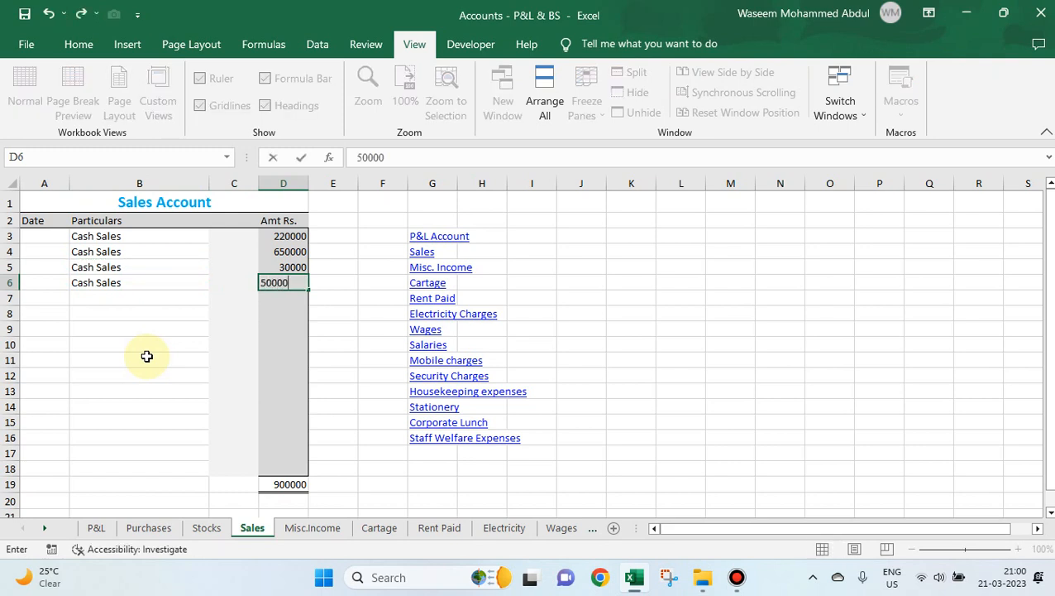
key("Right")
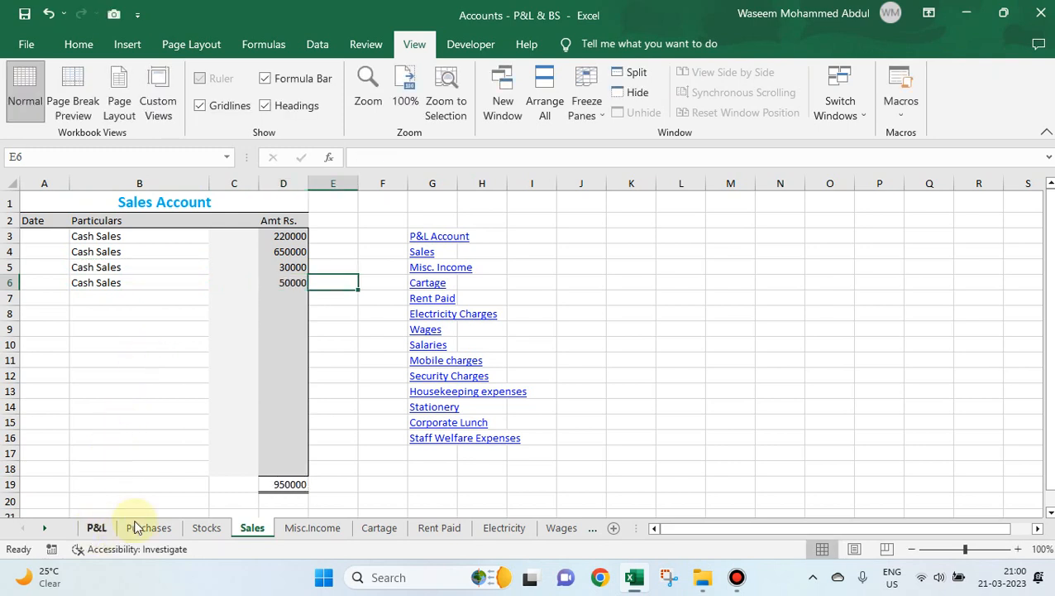
left_click(277, 485)
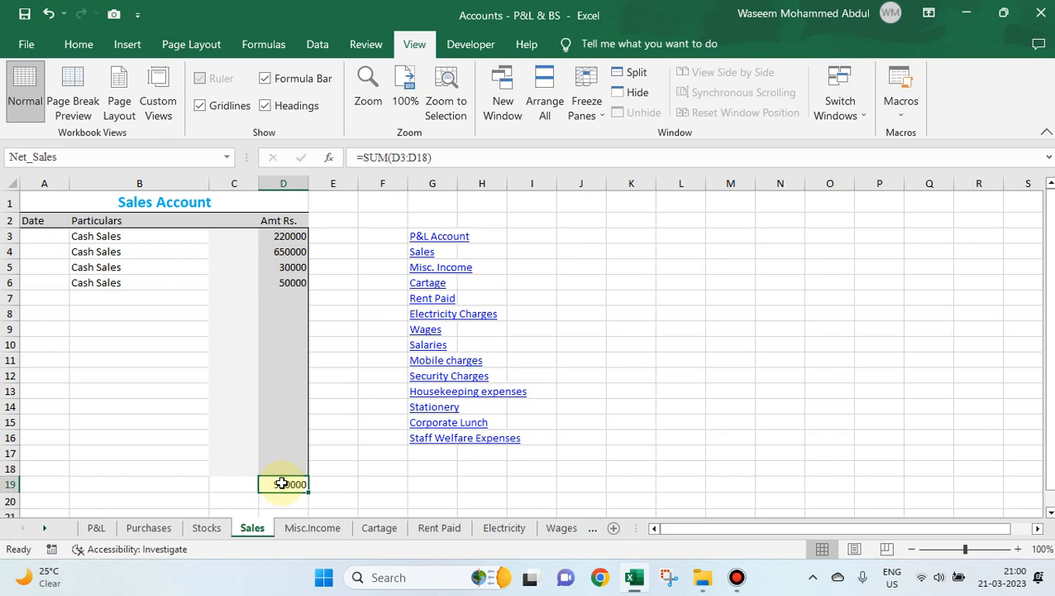
Enter 950000 in cell M13 and label it Sales in L13.
left_click(735, 392)
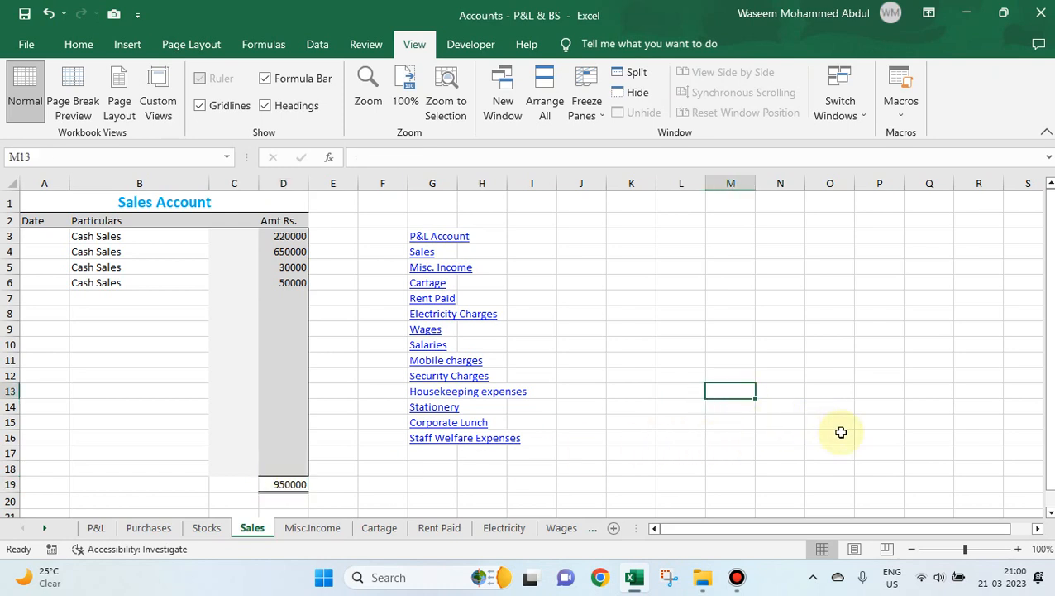
type("950000")
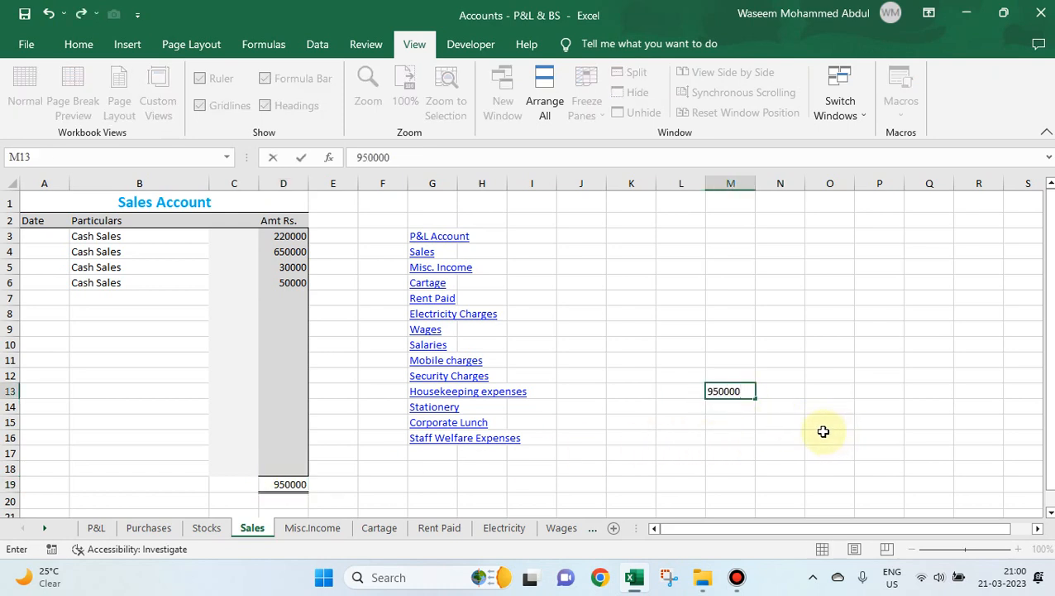
key("Return")
key("Up")
key("Left")
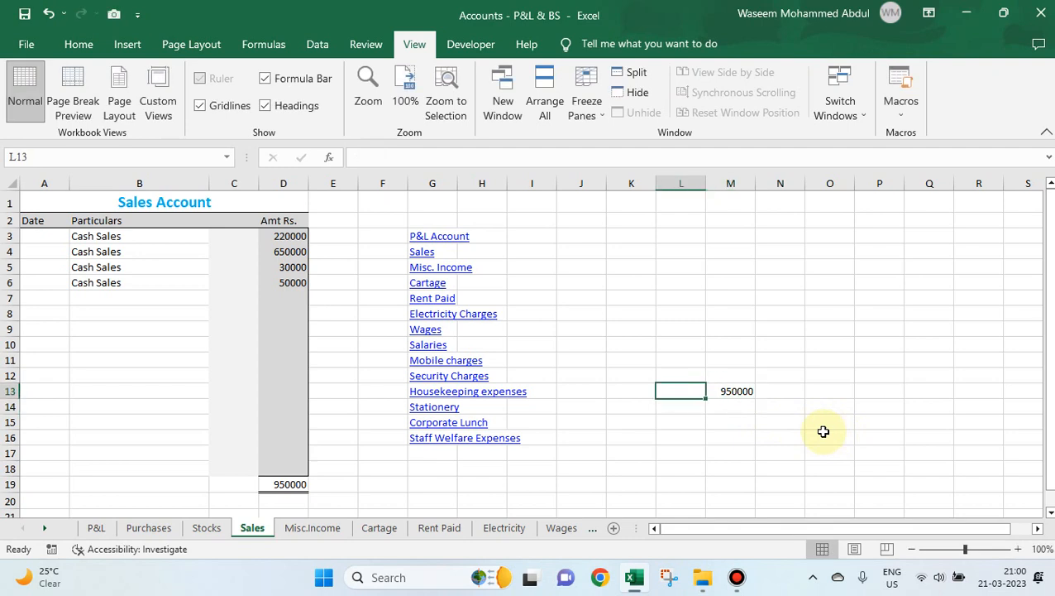
type("Sales")
key("Right")
key("Left")
key("Right")
key("Left")
key("Right")
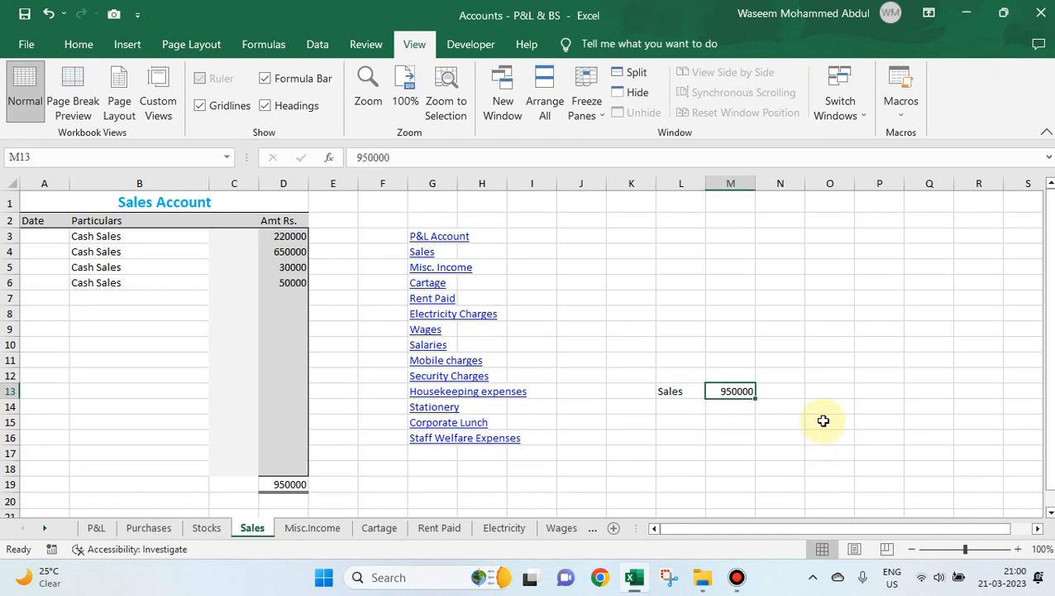
Define the name Sales with Workbook scope for cell M13.
right_click(743, 391)
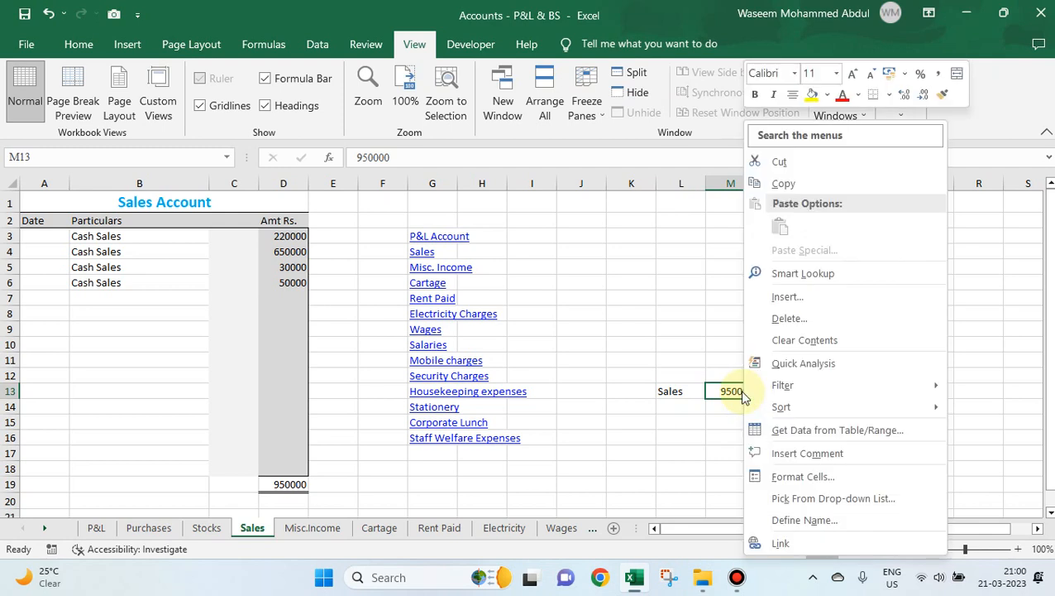
left_click(801, 519)
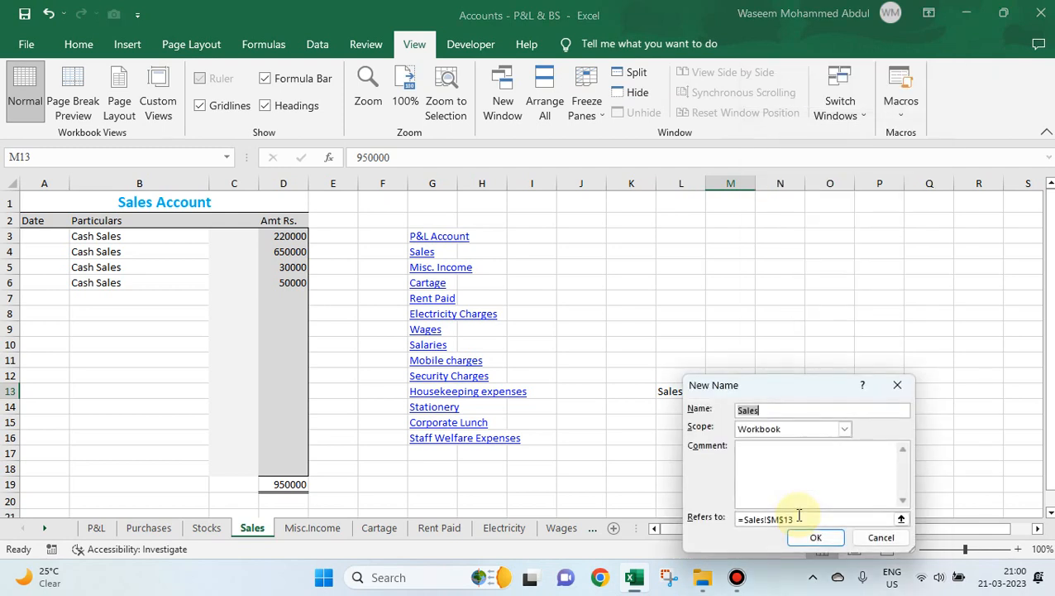
left_click_drag(808, 389, 906, 364)
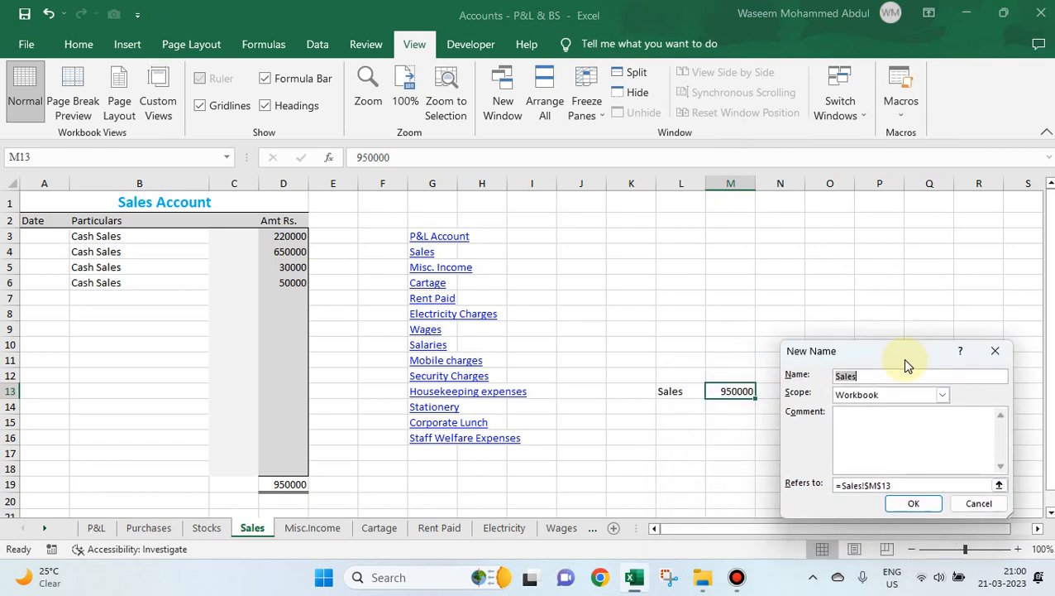
left_click(867, 376)
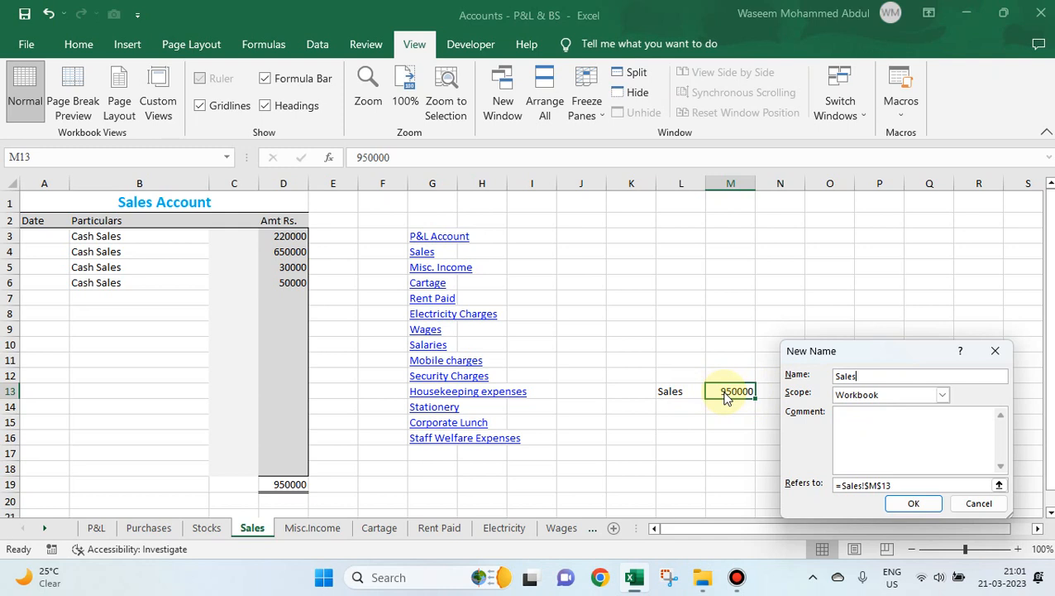
left_click(910, 505)
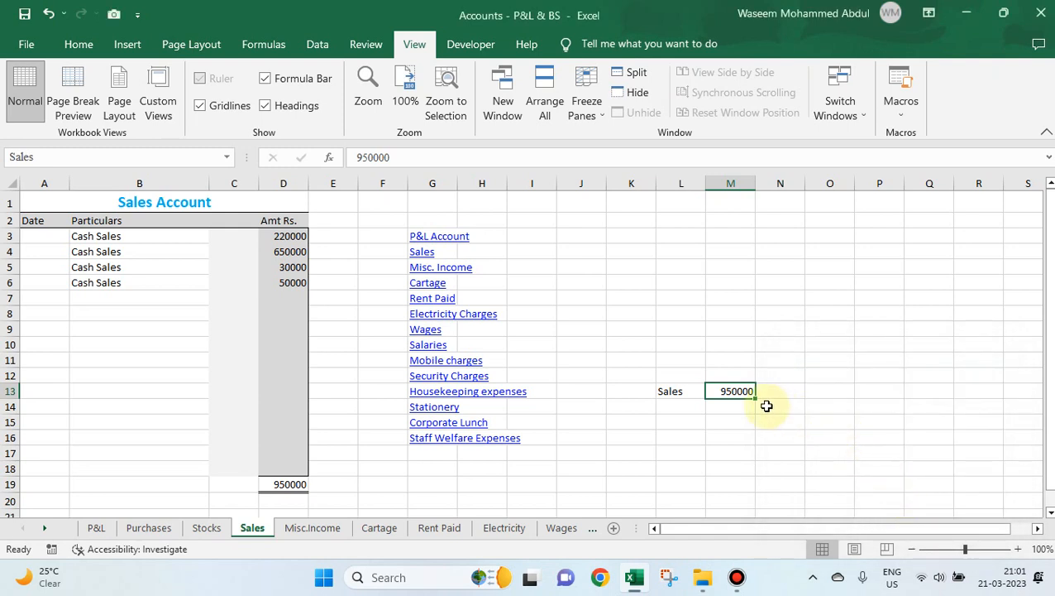
Enter the formula =Sales in cell N6 using the defined name.
left_click(770, 285)
type("=sal")
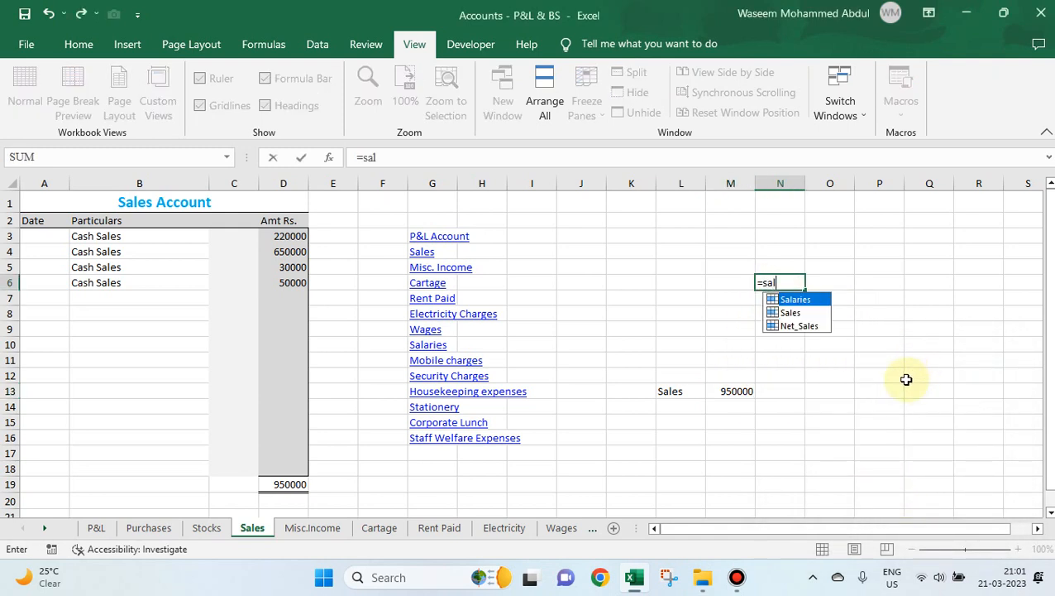
key("Down")
key("Tab")
key("Tab")
key("Up")
key("Down")
key("Left")
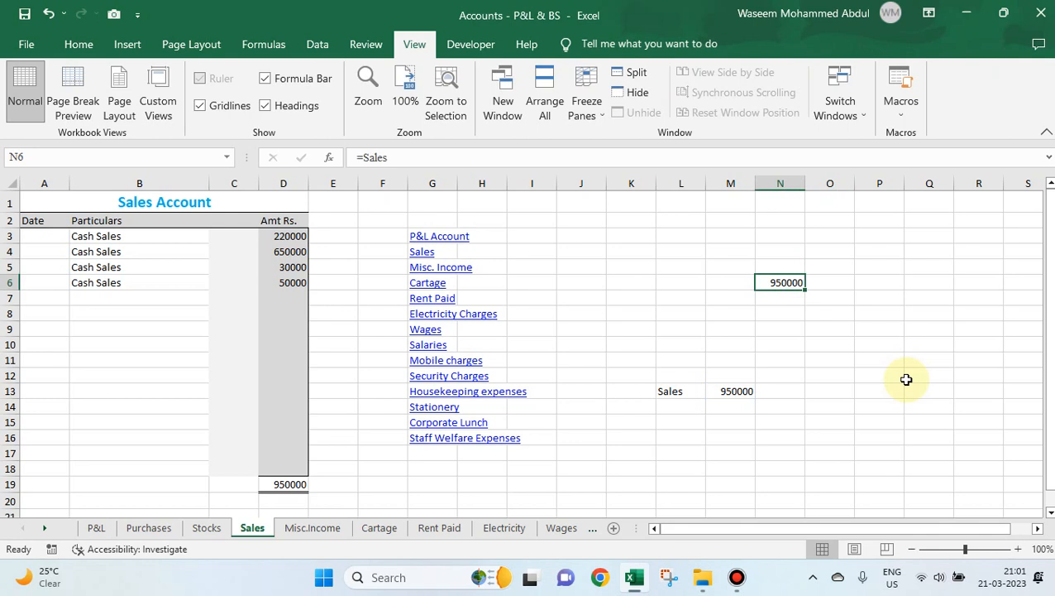
Extend the formula in N6 to =Sales*10/100 to calculate 10 percent of the named value.
left_click(741, 391)
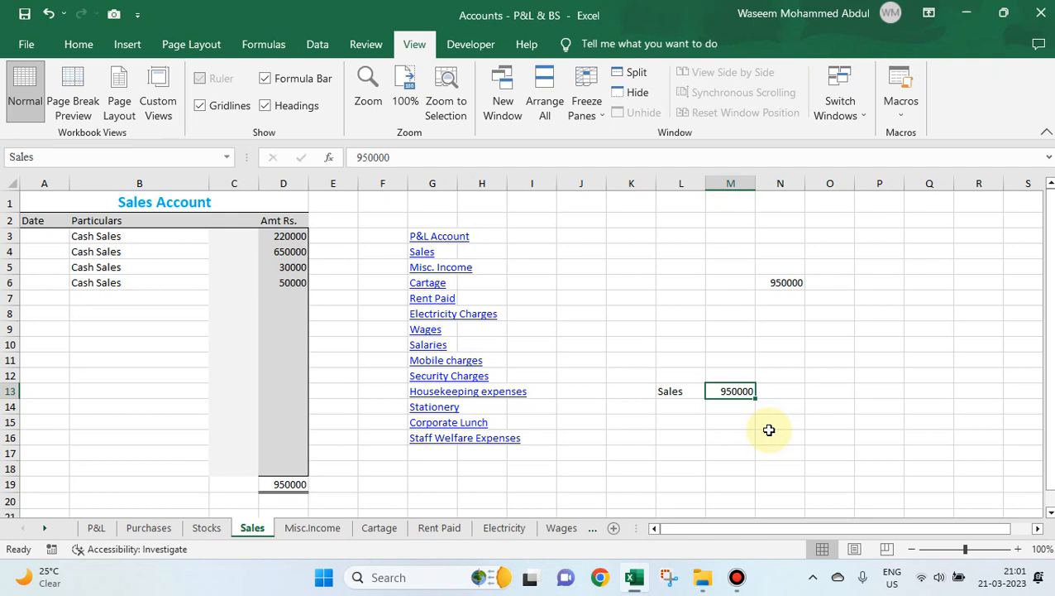
left_click(786, 282)
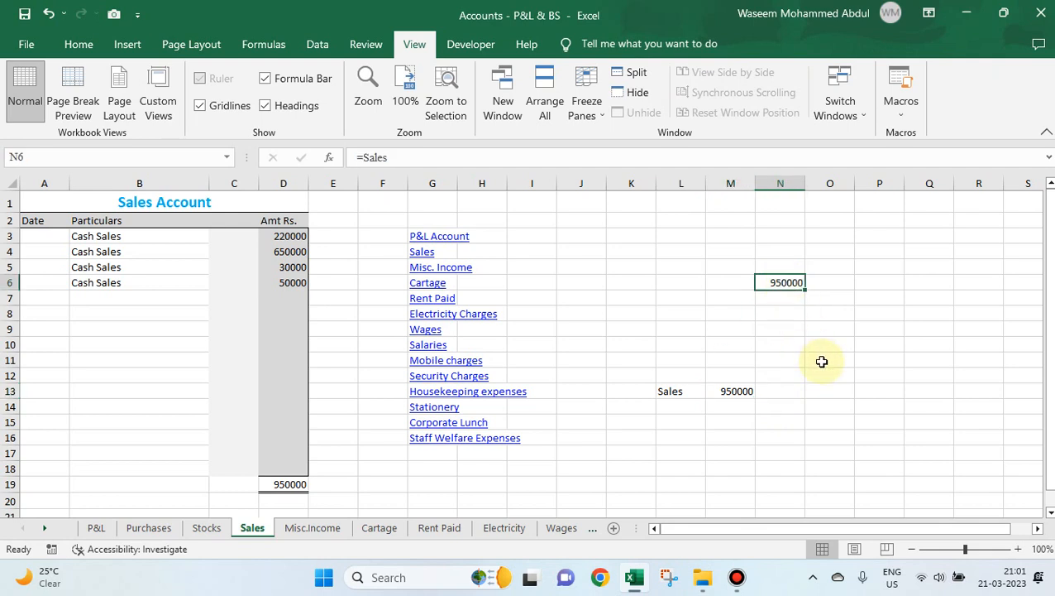
key("F2")
type("*10/100")
key("Tab")
key("Left")
Change the named Sales value in M13 to 1100000 and check the dependent formula in N6.
key("Down")
key("Down")
key("Down")
key("Down")
key("Down")
key("Down")
key("Down")
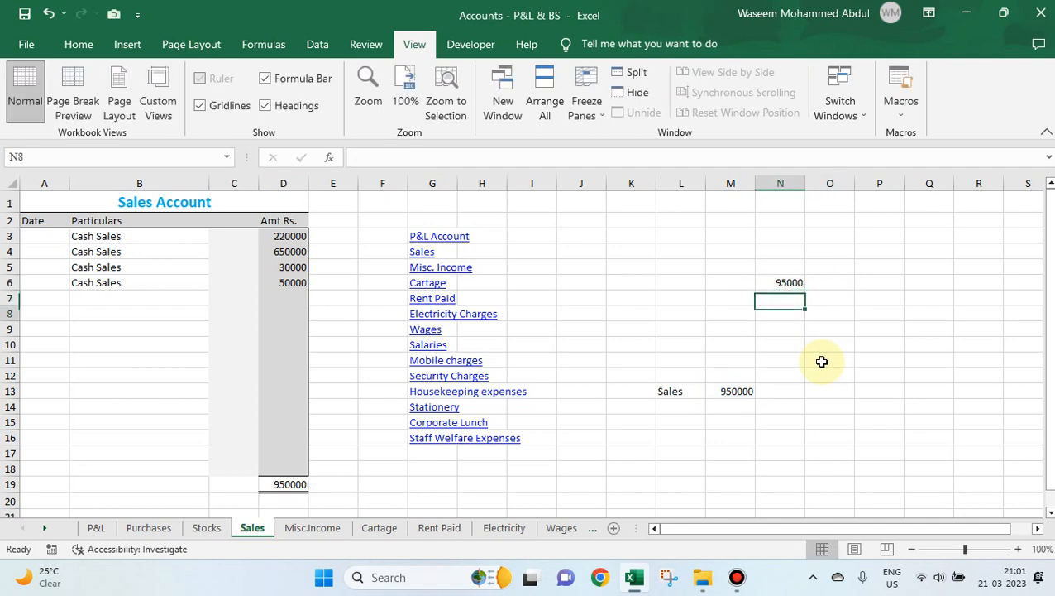
key("Left")
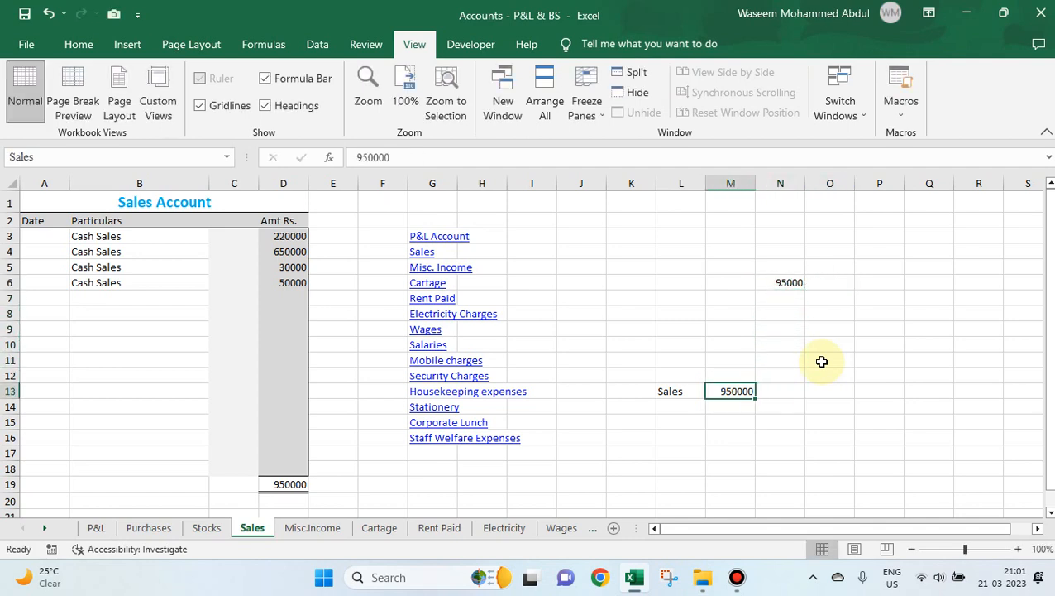
type("1100000")
key("Tab")
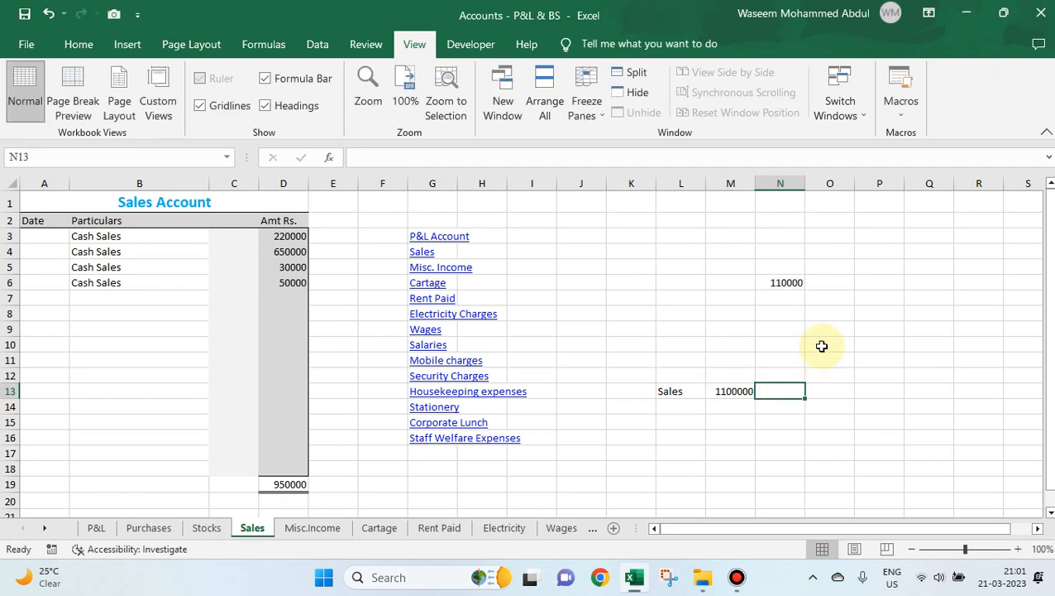
left_click(787, 282)
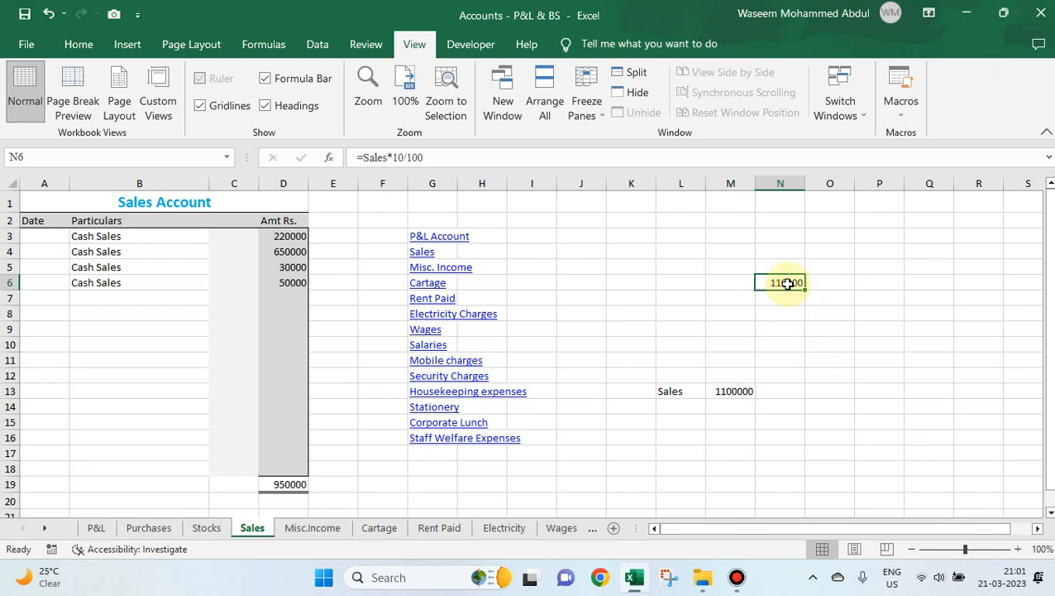
key("Down")
key("Down")
key("Down")
key("Down")
key("Down")
key("Down")
key("Down")
key("Left")
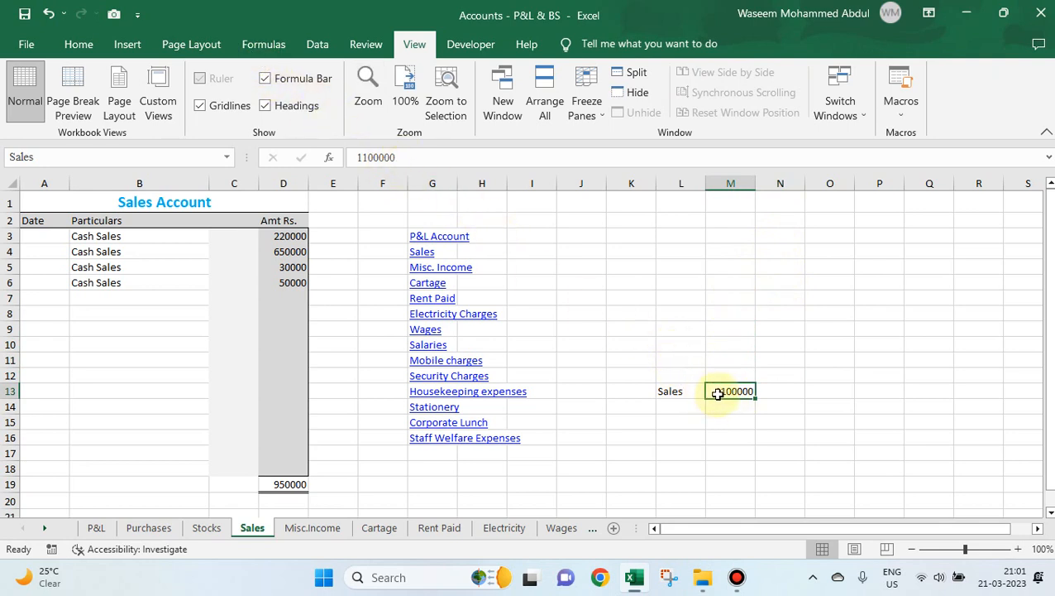
Open the Name Manager and move it clear of the Sales cell to review the workbook's defined names.
left_click(263, 47)
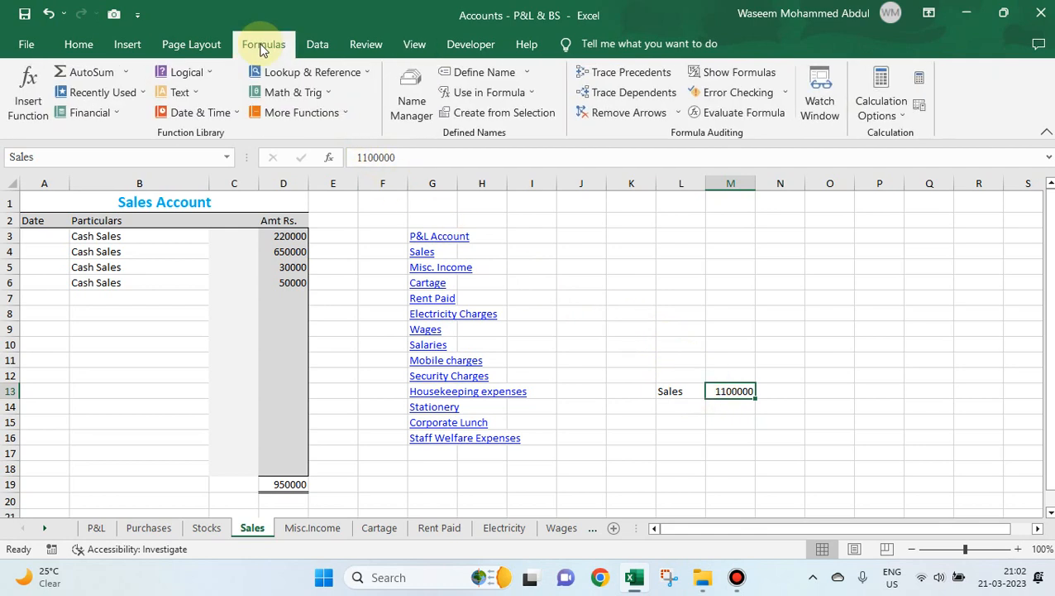
left_click(411, 107)
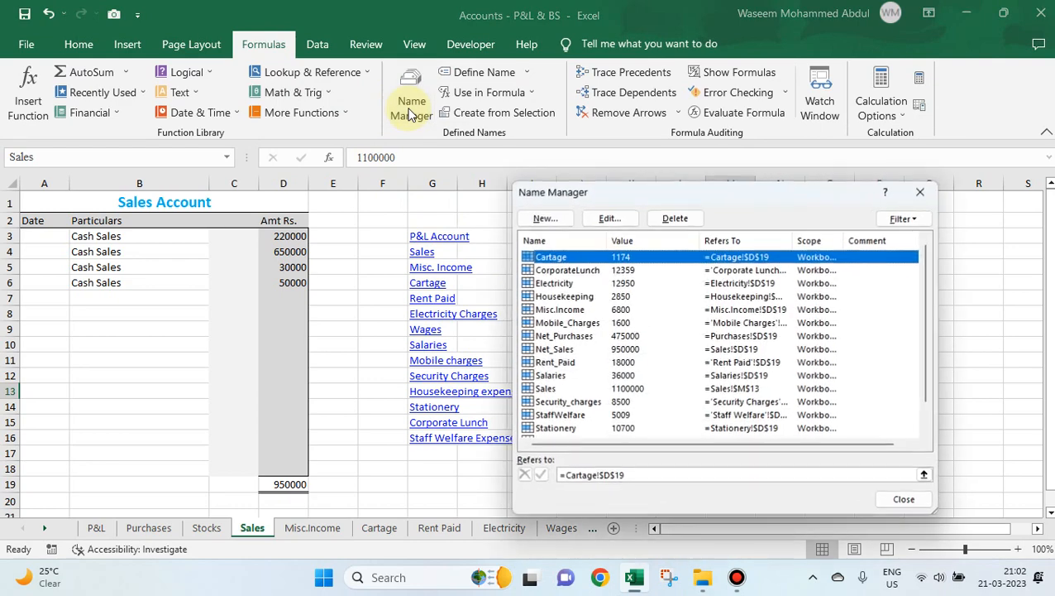
left_click_drag(731, 201, 319, 135)
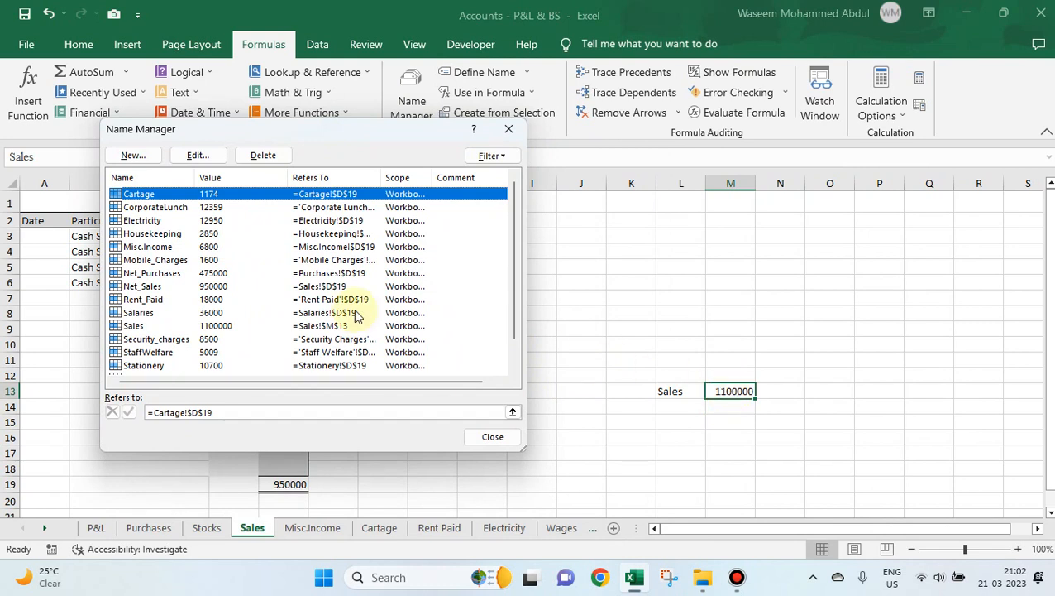
Delete the defined name Sales from the workbook and close the Name Manager.
left_click(146, 328)
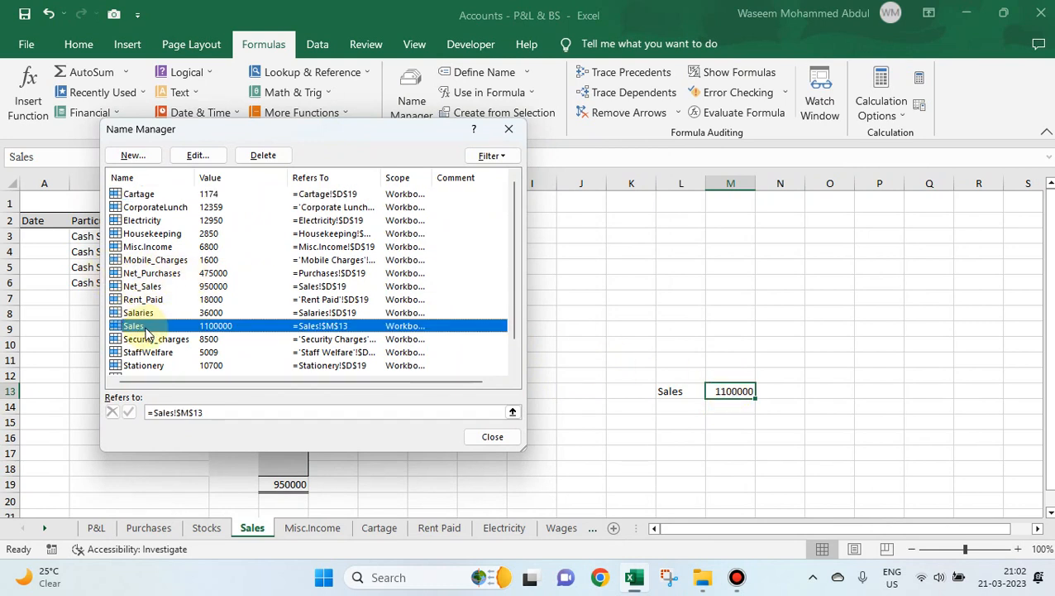
left_click(261, 155)
left_click(501, 329)
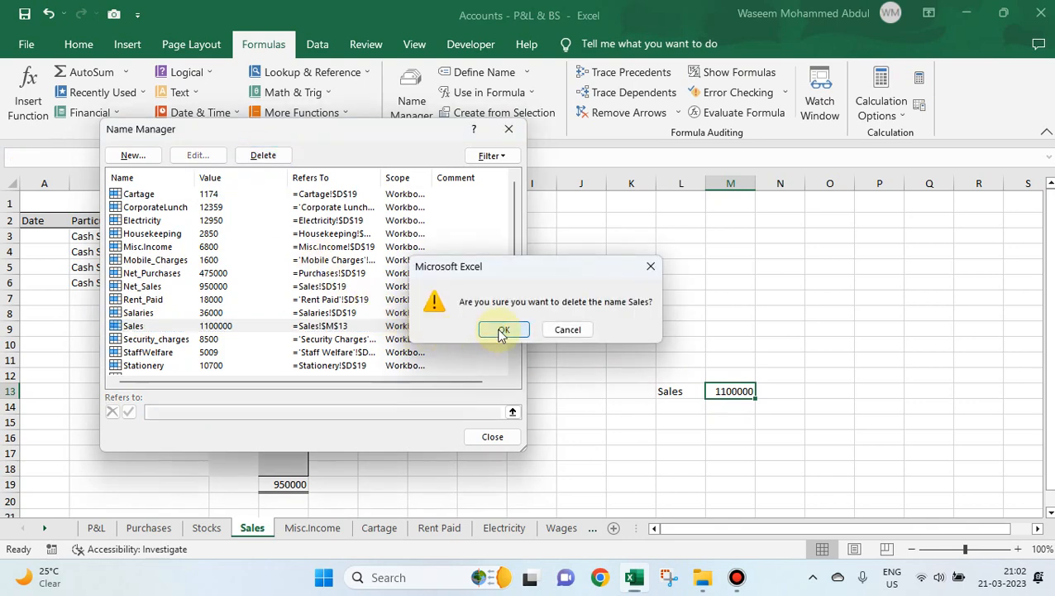
left_click(493, 436)
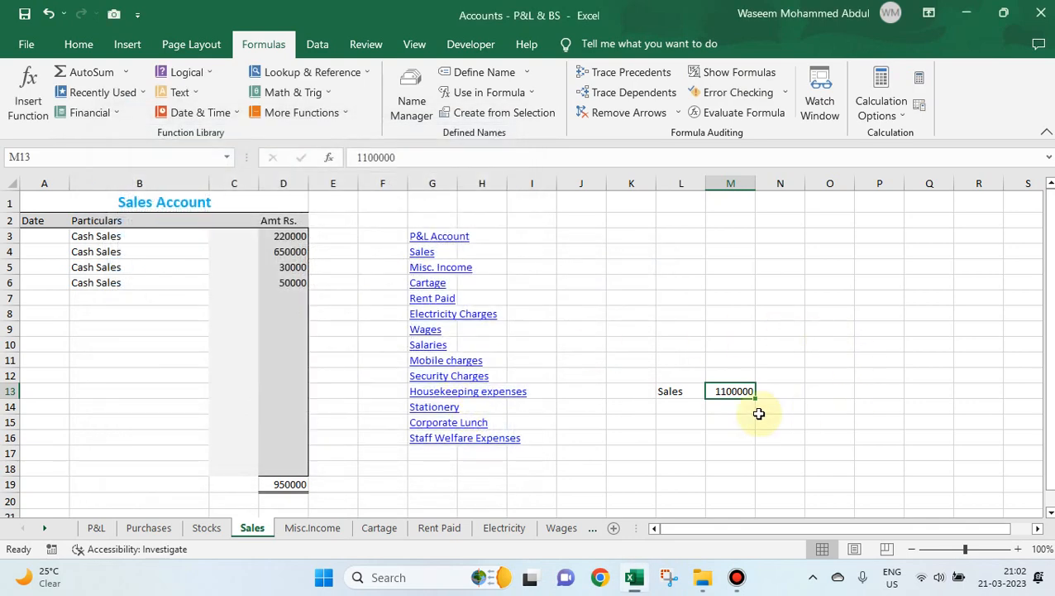
Assign the name Sales to cell M13 directly from the worksheet, and reselect the cell to check the name.
left_click(751, 361)
left_click(742, 395)
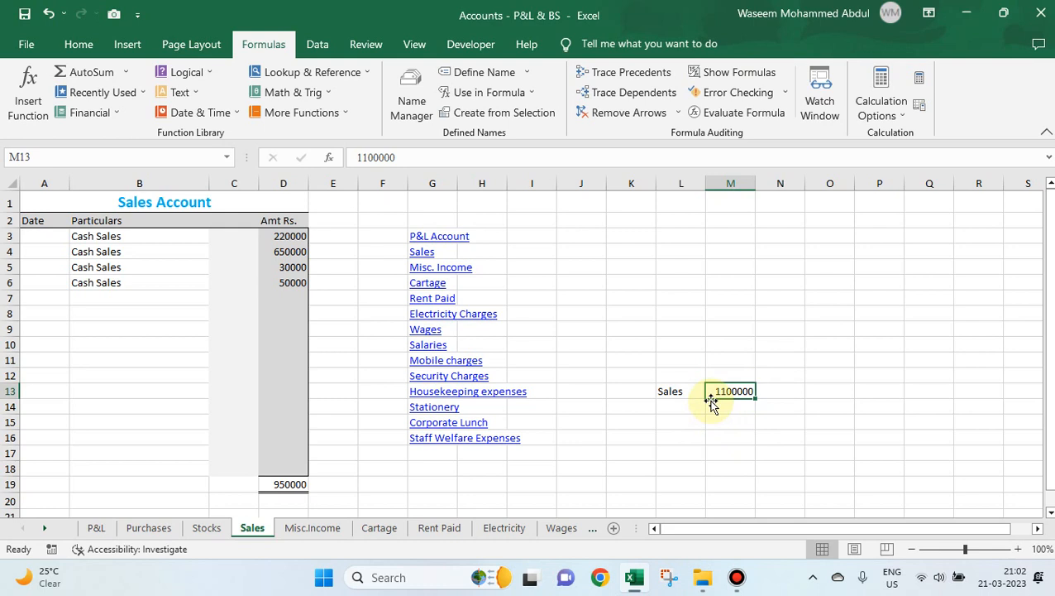
left_click(100, 157)
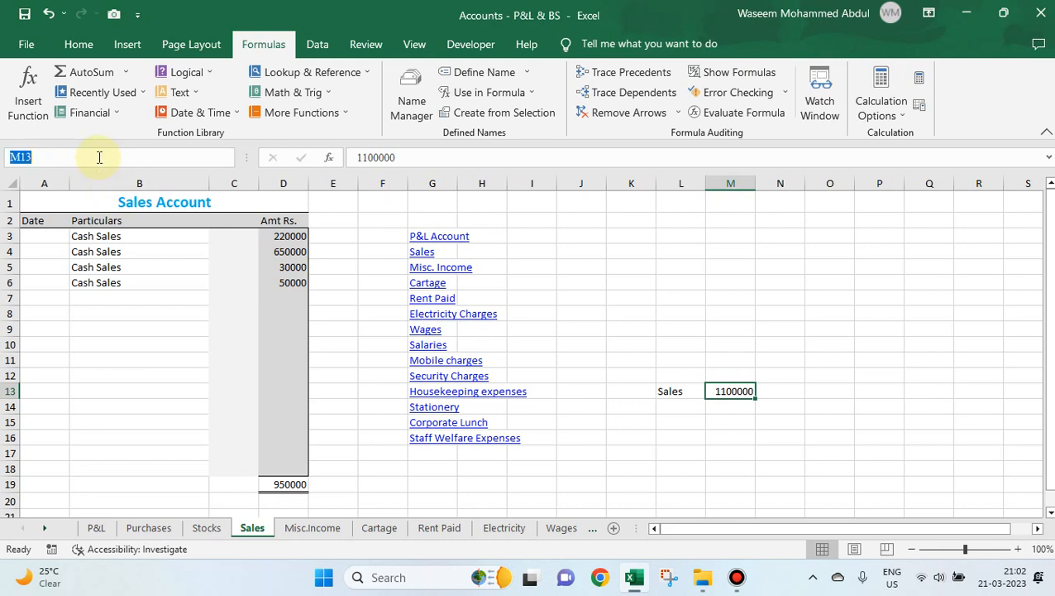
left_click(978, 406)
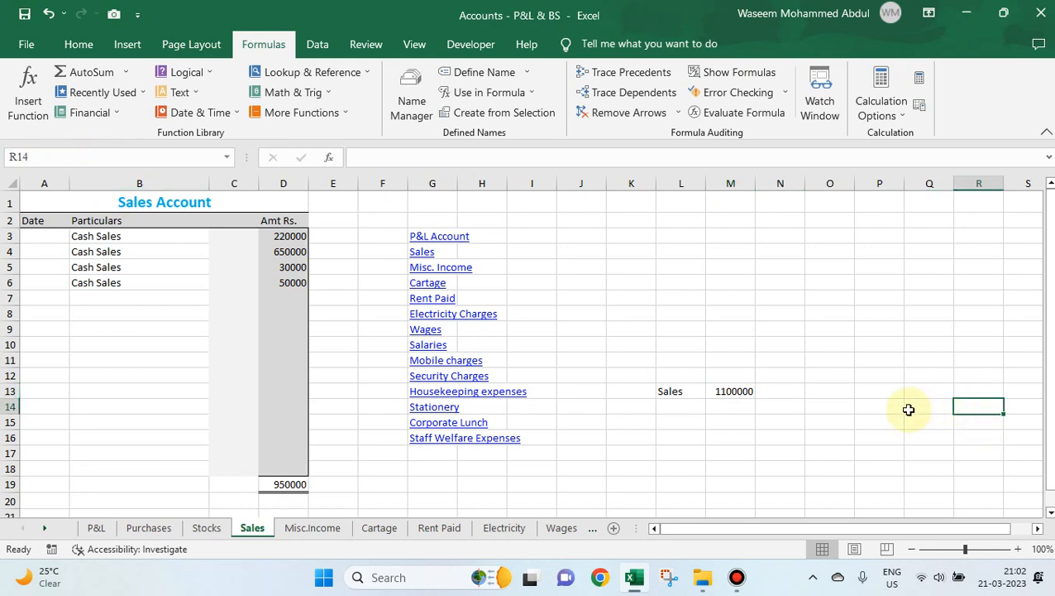
left_click(738, 391)
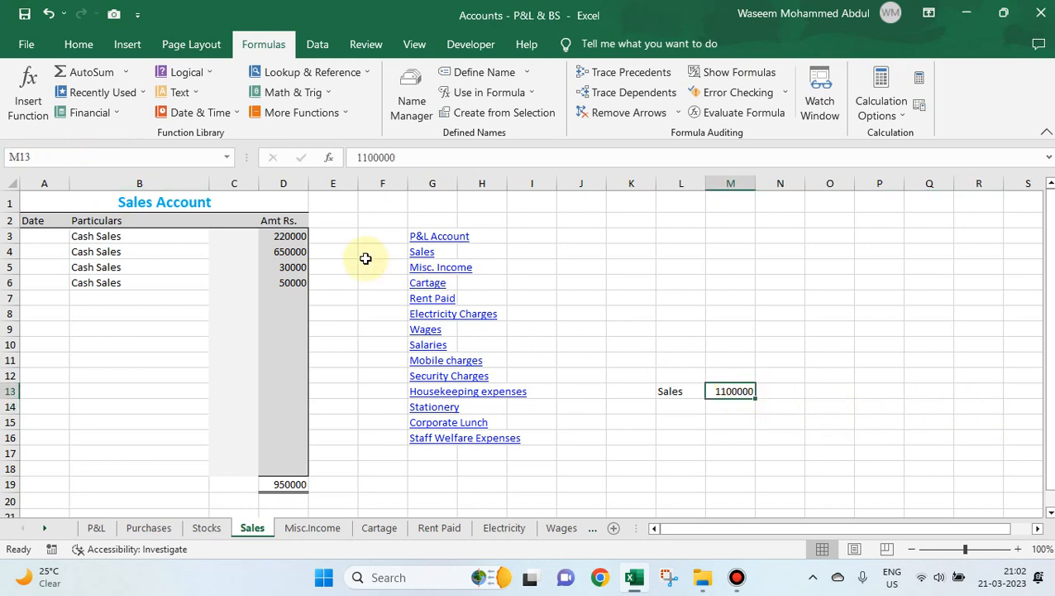
left_click(125, 154)
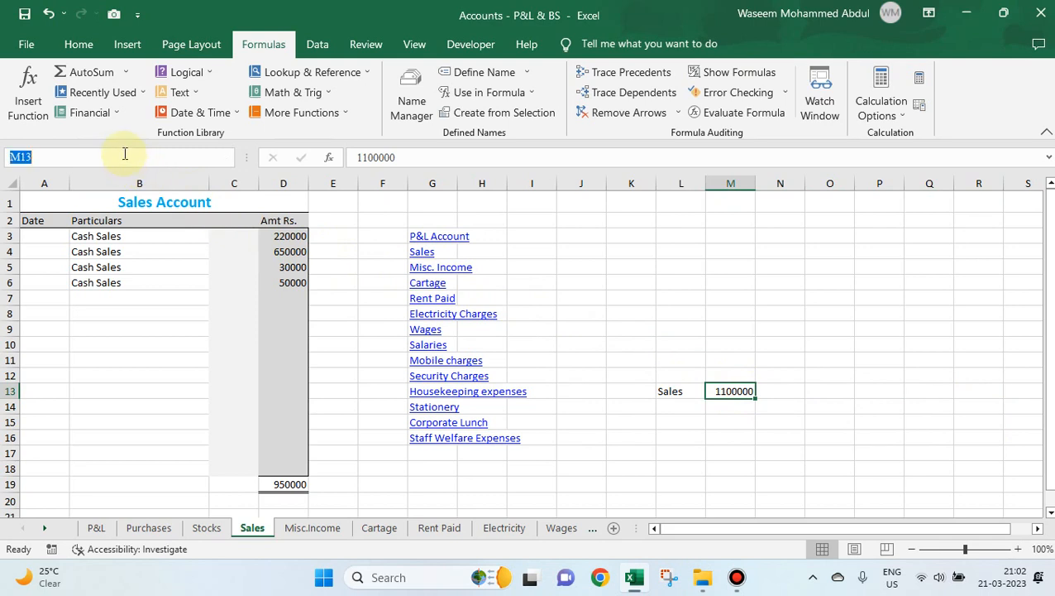
type("Sales")
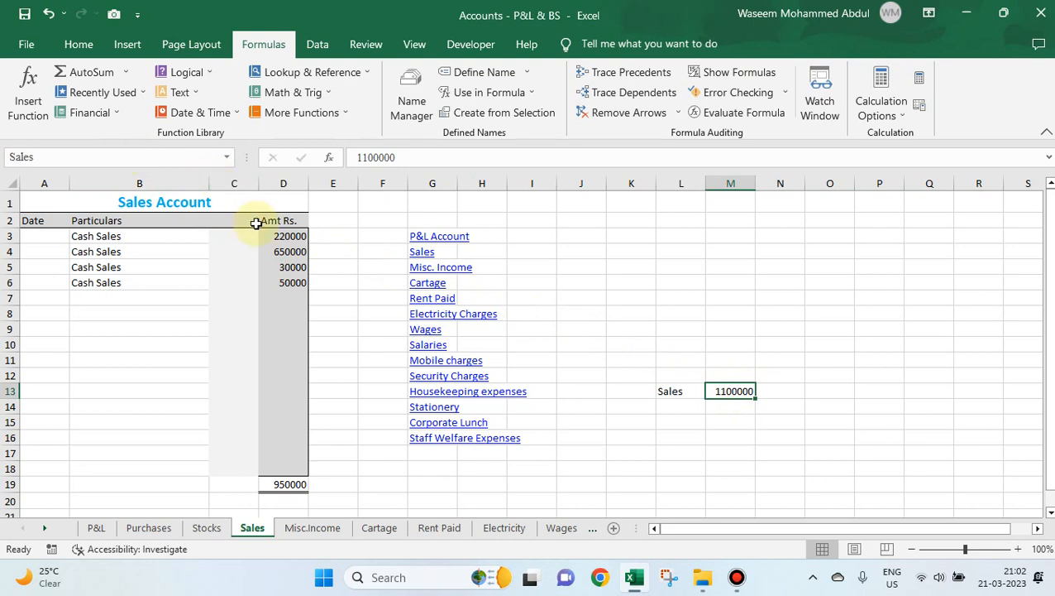
left_click(736, 374)
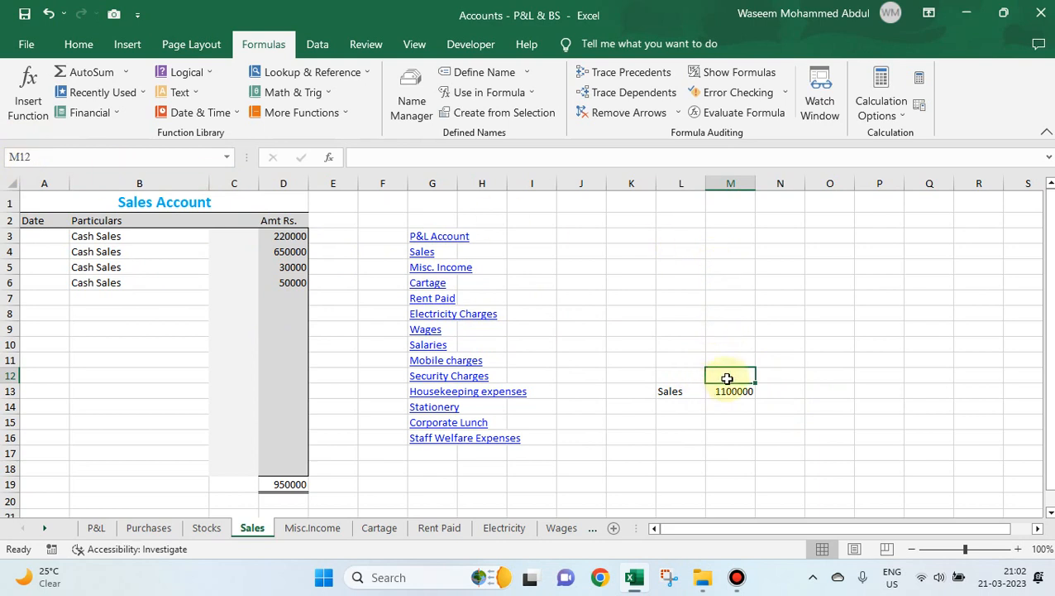
left_click(740, 406)
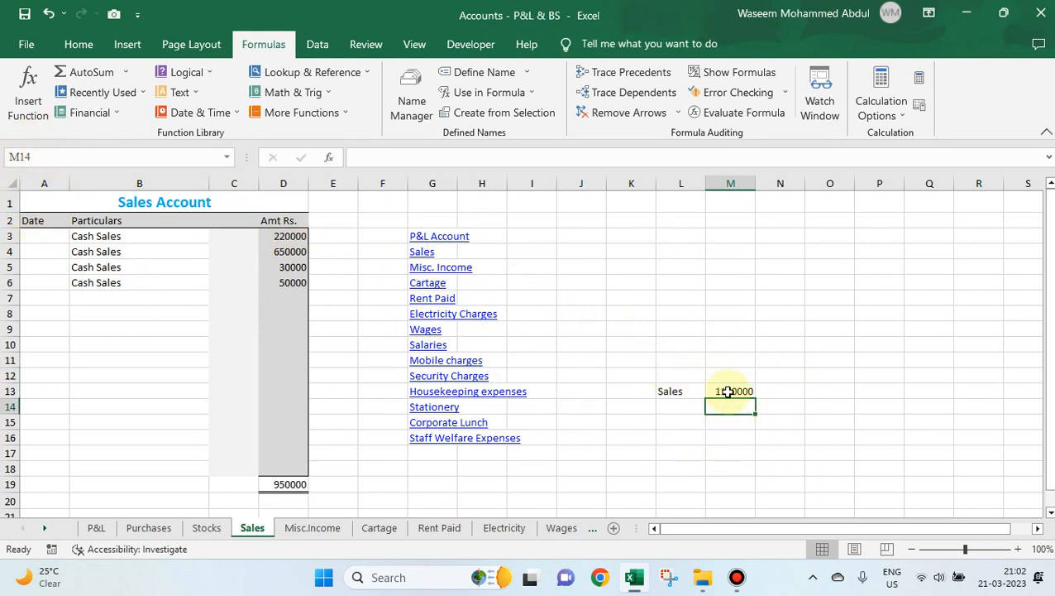
left_click(726, 393)
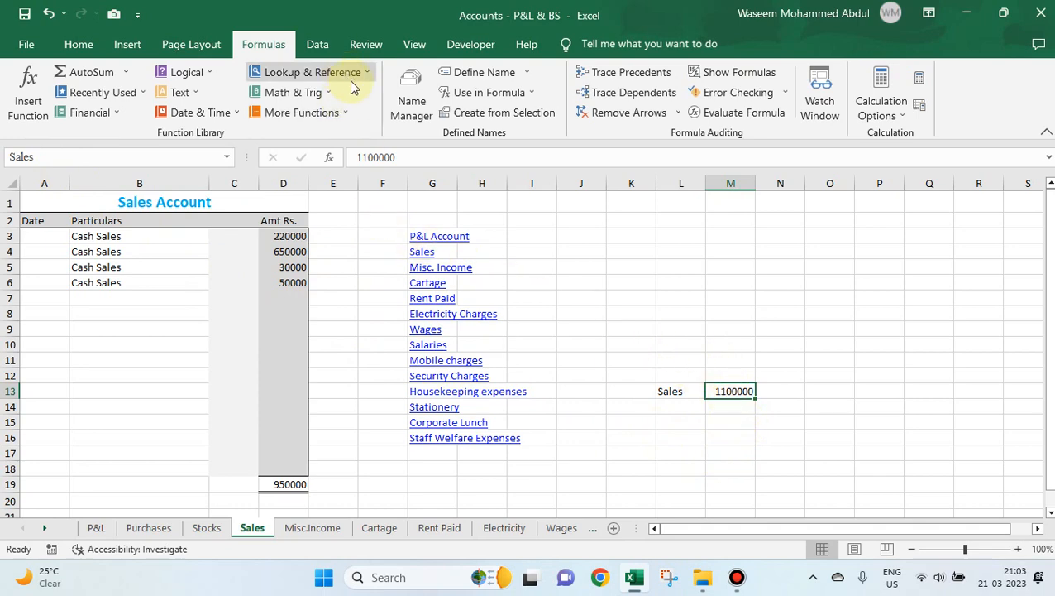
Remove the recreated Sales name that refers to cell M13 through the Name Manager.
left_click(406, 95)
left_click(160, 328)
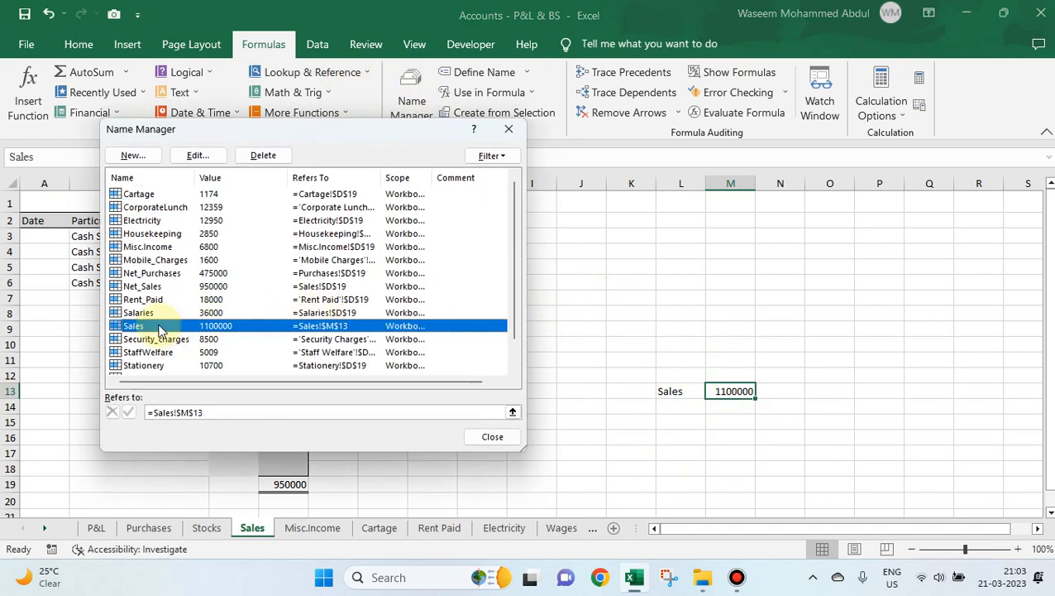
left_click(263, 155)
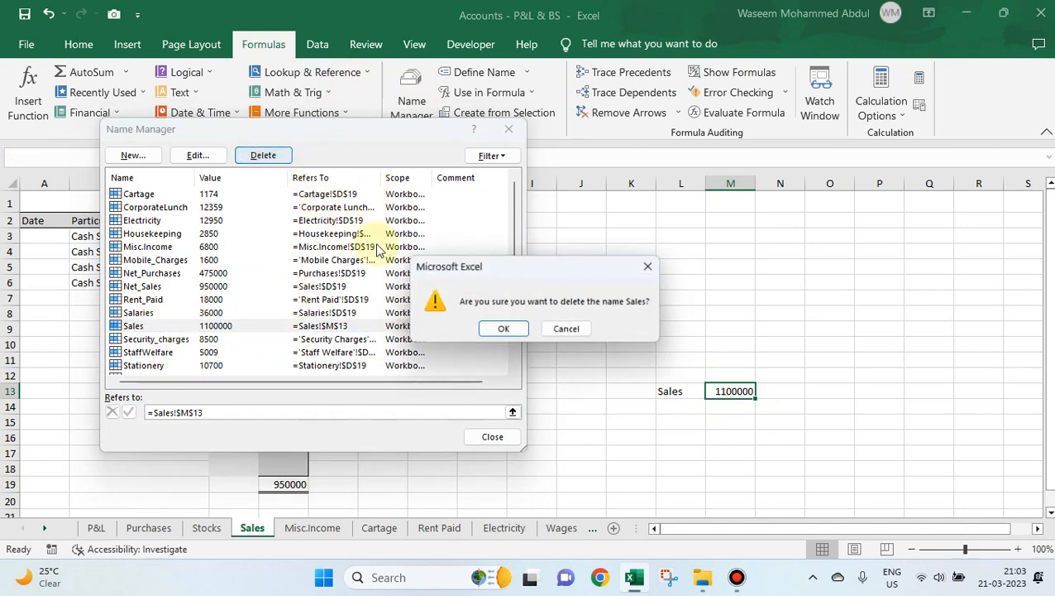
left_click(500, 328)
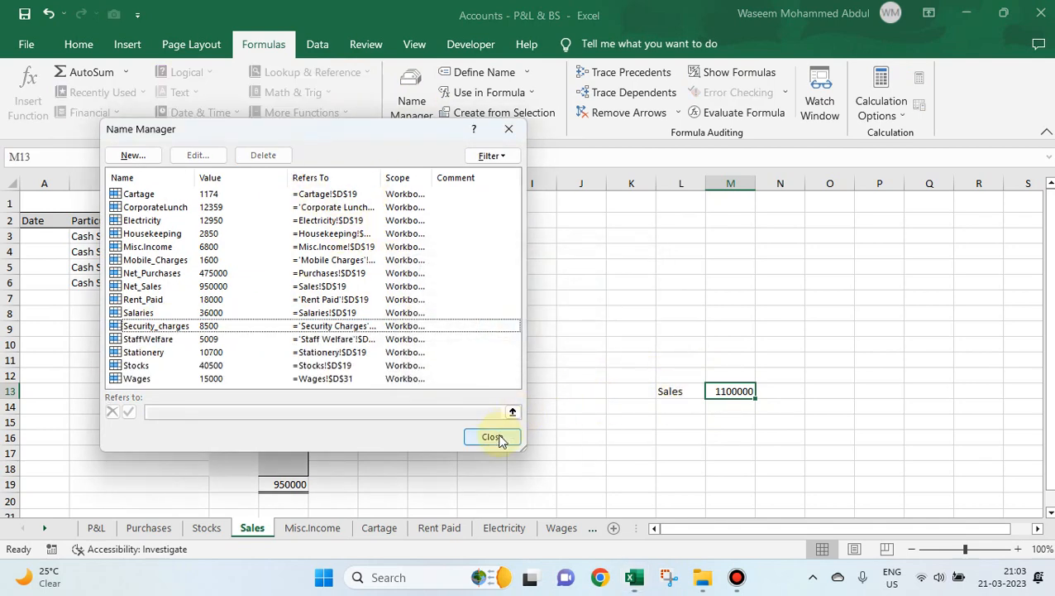
left_click(493, 437)
Clear the contents of K10:N14 to remove the sample Sales label and value.
left_click_drag(642, 348, 759, 414)
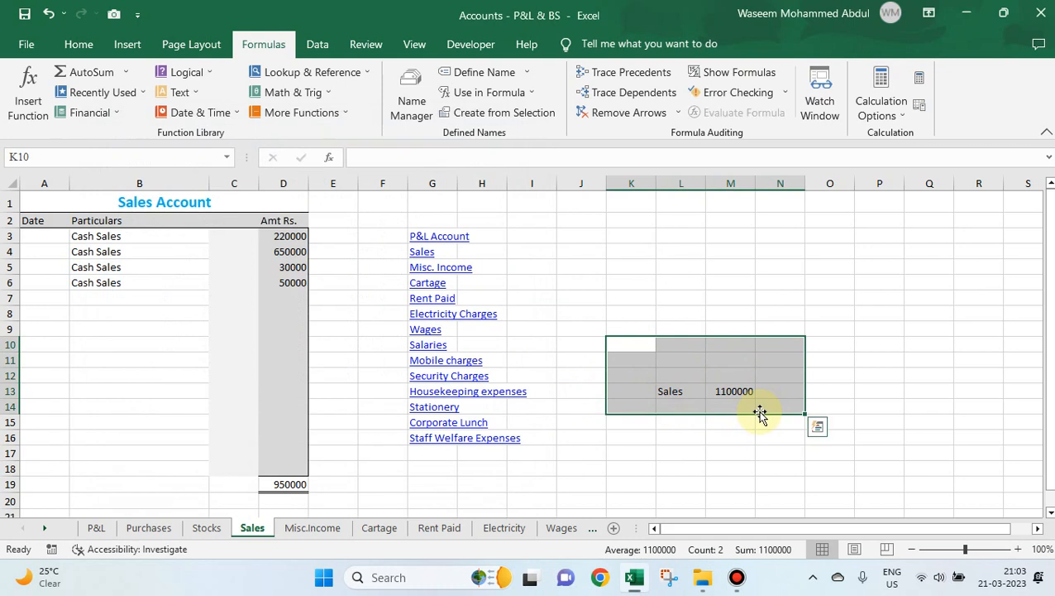
key("Delete")
key("Left")
key("Left")
key("Left")
key("Left")
key("Left")
key("Left")
key("Left")
key("Left")
key("Left")
key("Left")
key("Right")
key("Right")
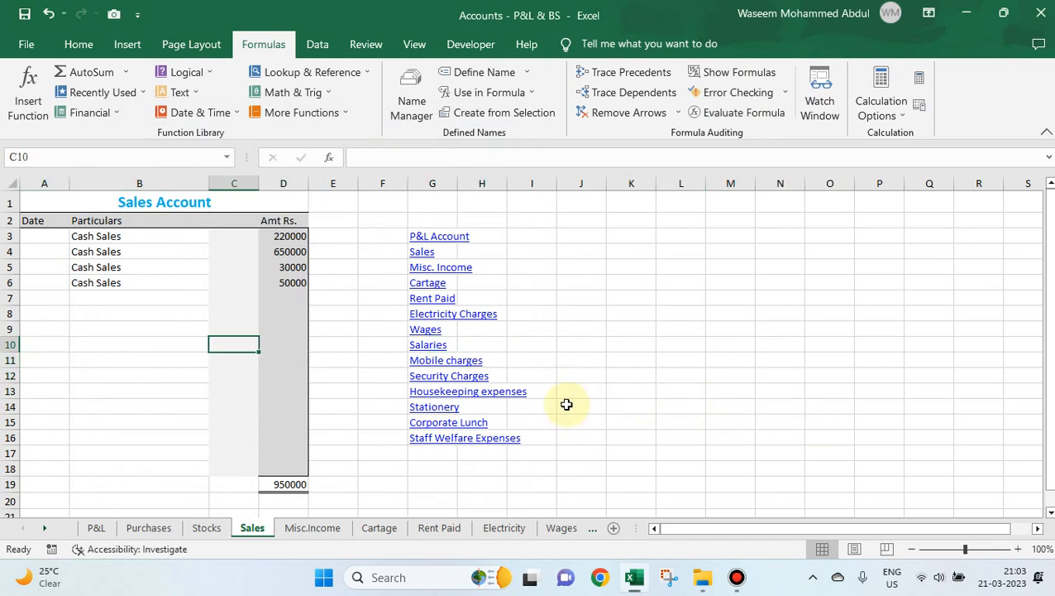
Inspect the SUM formula and defined name of the Sales Account total in D19.
left_click(289, 484)
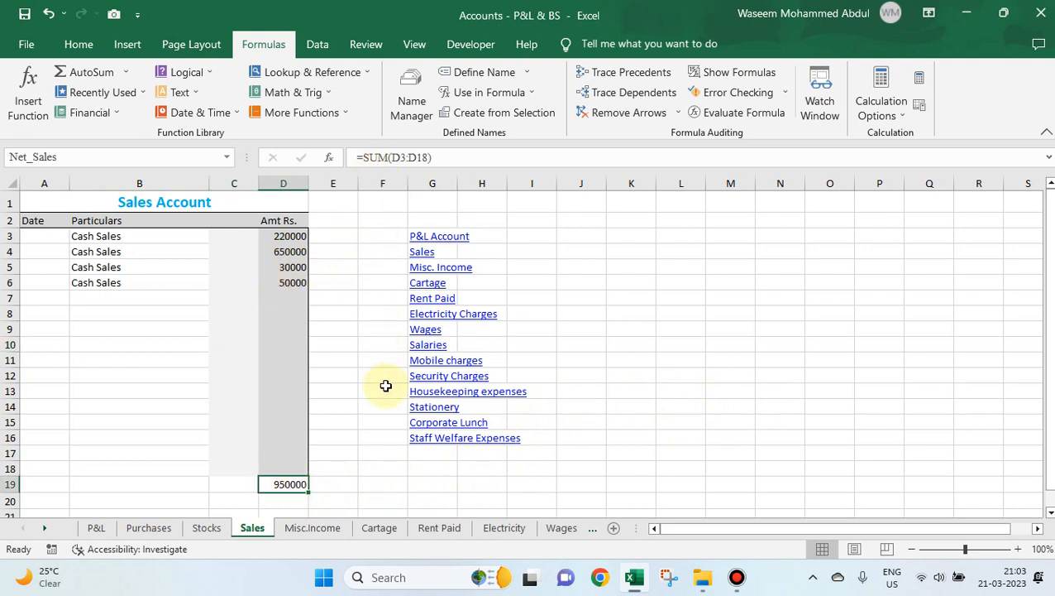
key("F2")
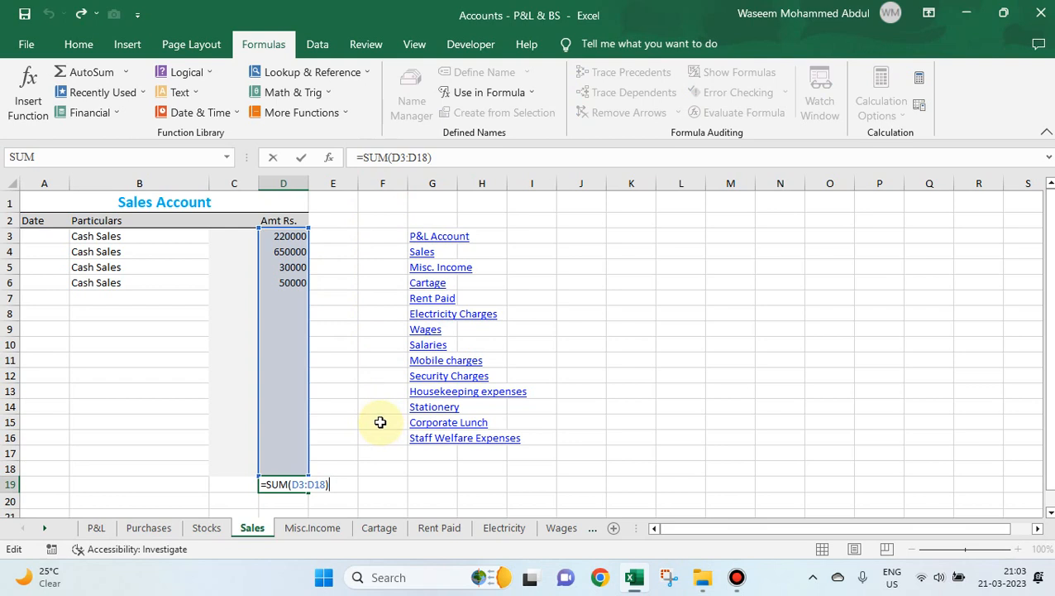
key("ctrl+Return")
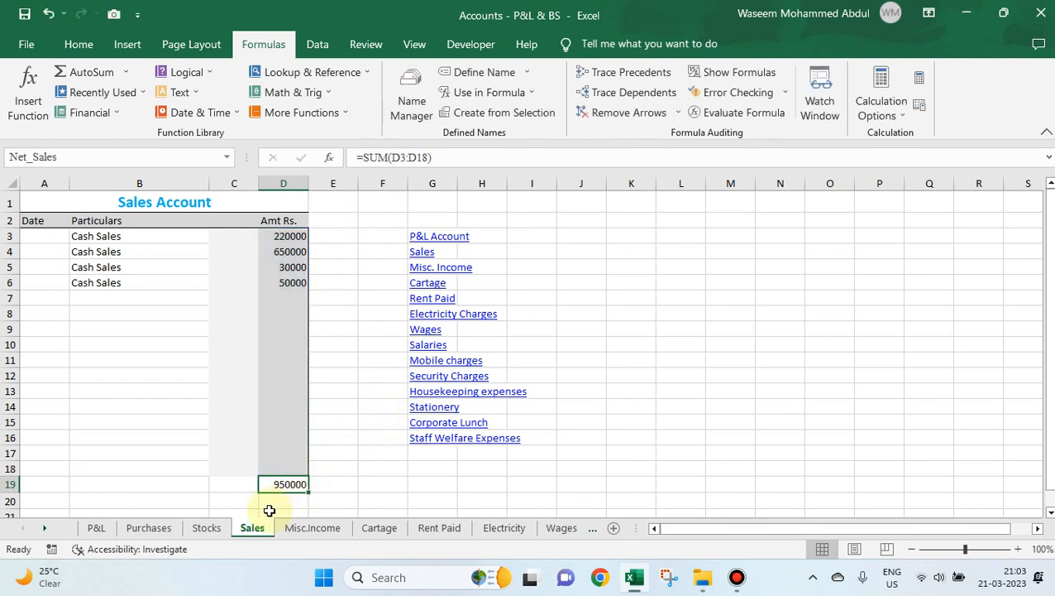
left_click(324, 484)
left_click(290, 483)
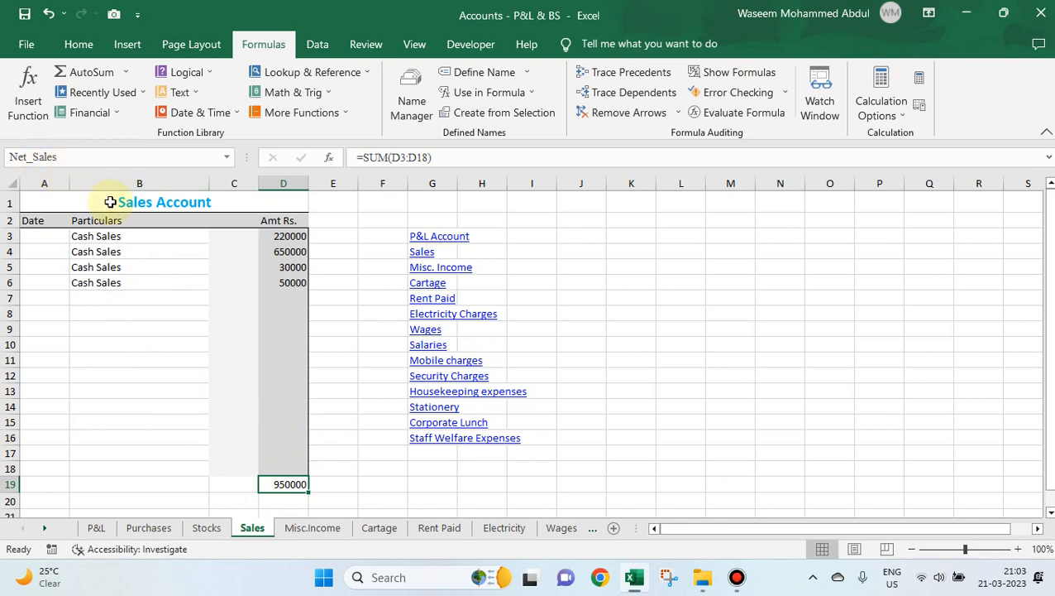
Follow the links through the P&L Account to the Purchases sheet and examine its amounts and the total in D19.
left_click(447, 240)
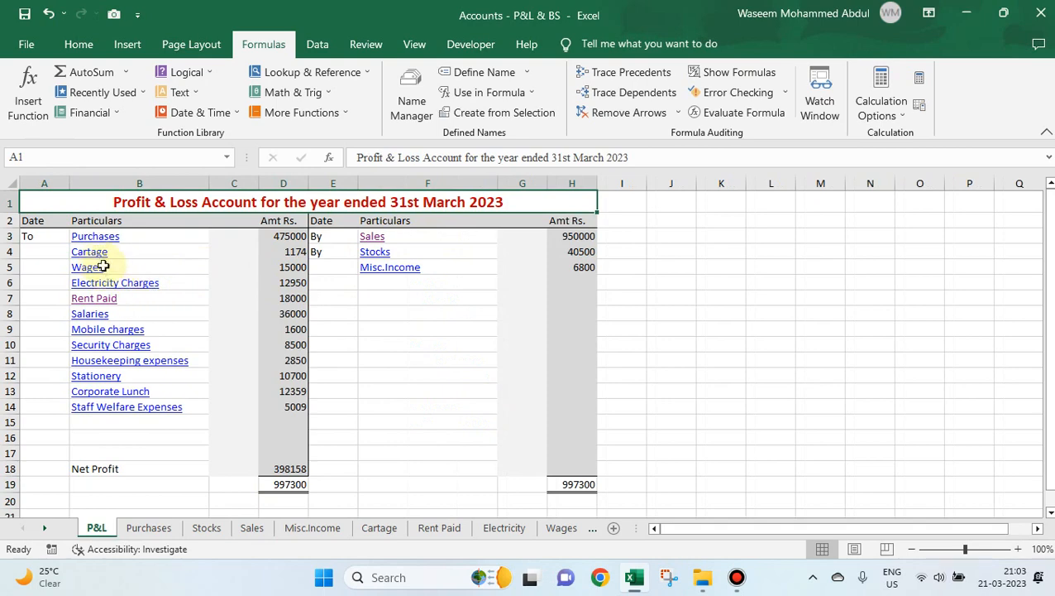
left_click(95, 239)
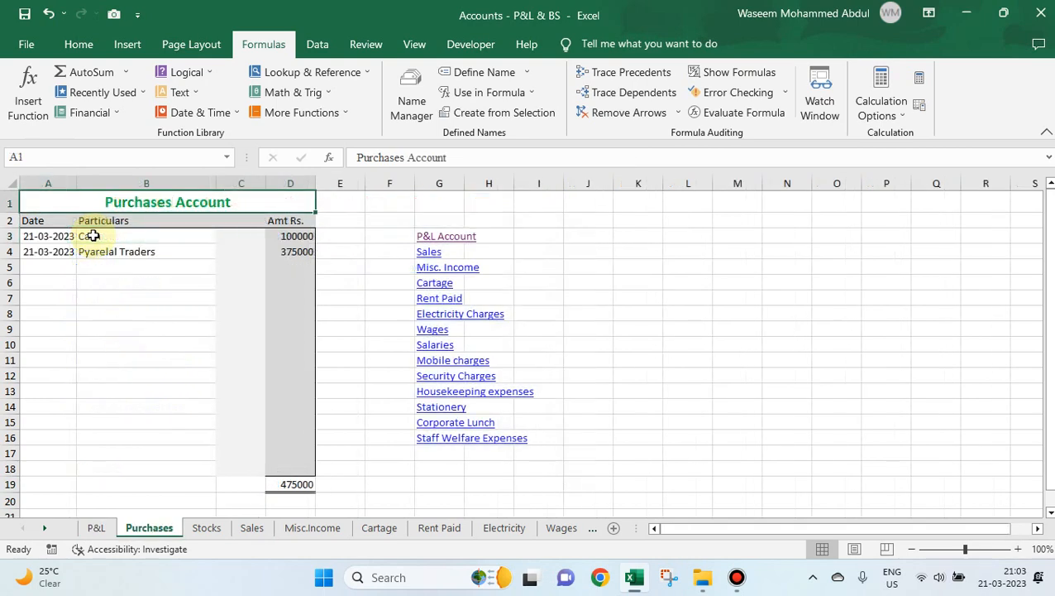
left_click_drag(290, 235, 267, 248)
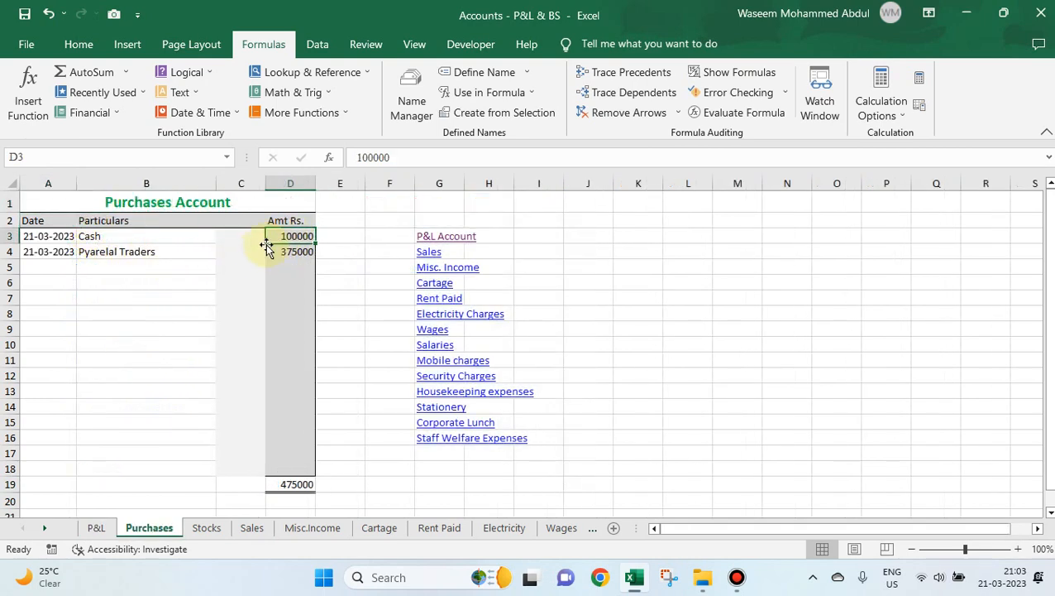
left_click(259, 254)
left_click(304, 487)
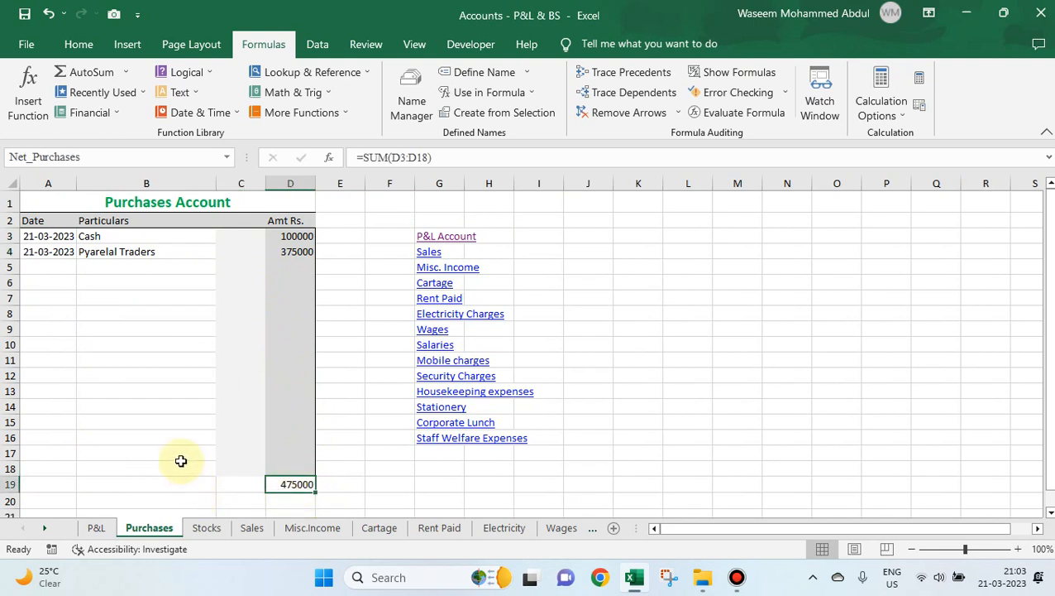
left_click(292, 465)
Try inserting a sheet row at row 9 of the Purchases sheet, and undo the insertion.
left_click(290, 329)
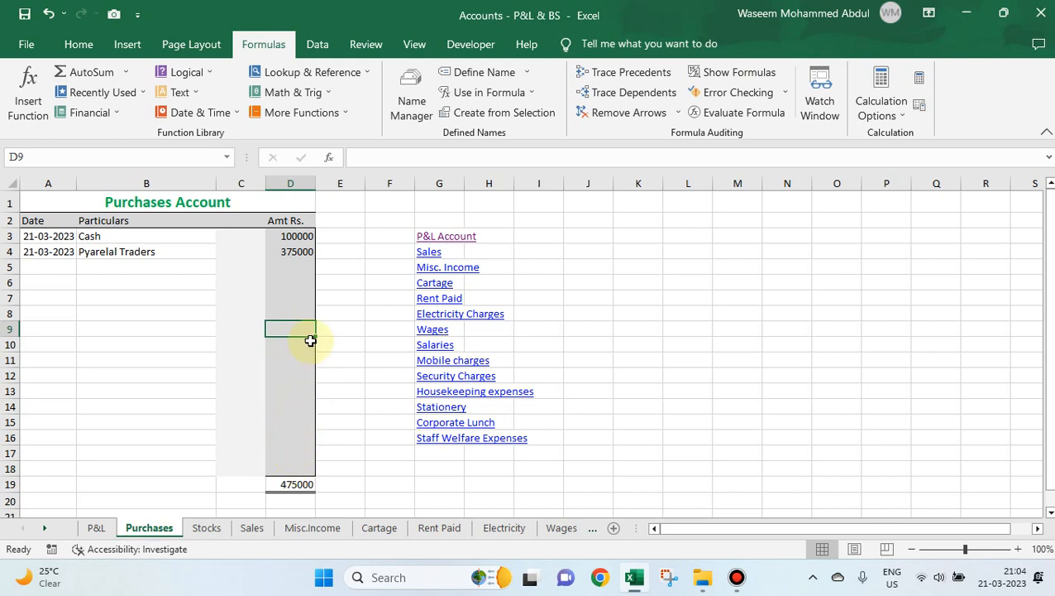
key("alt+h")
key("i")
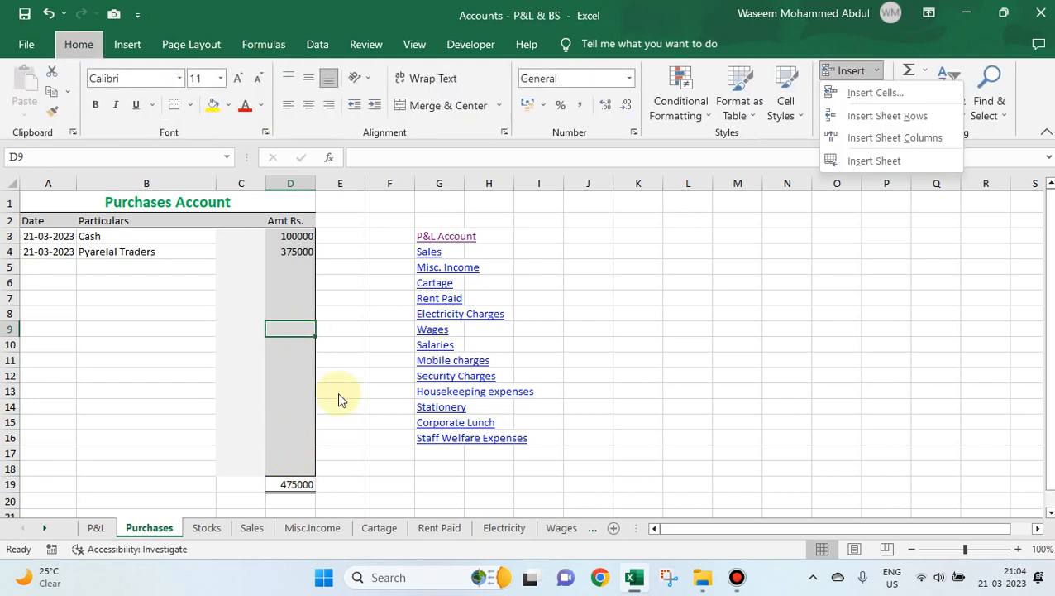
key("r")
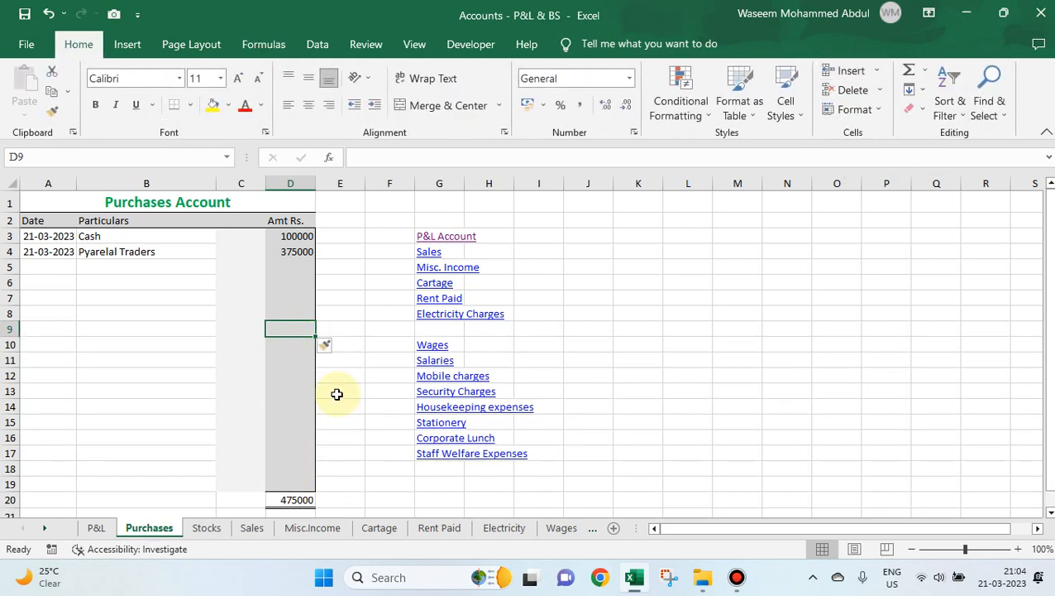
left_click(429, 330)
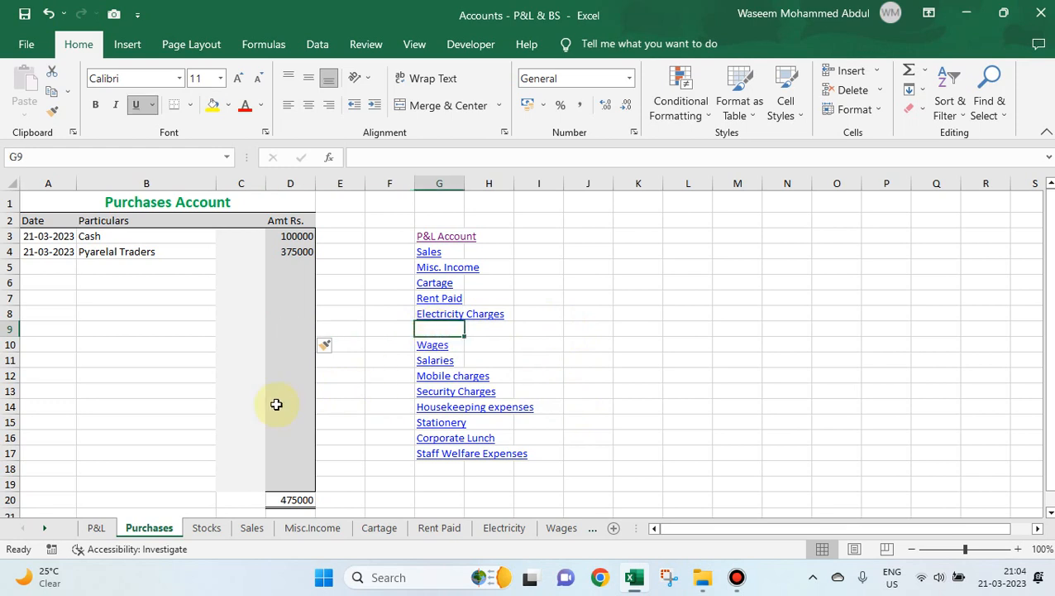
key("ctrl+z")
Insert a sheet row at row 17 of the Purchases sheet, below the list of account links.
key("Down")
left_click(298, 452)
key("alt+h")
key("i")
key("r")
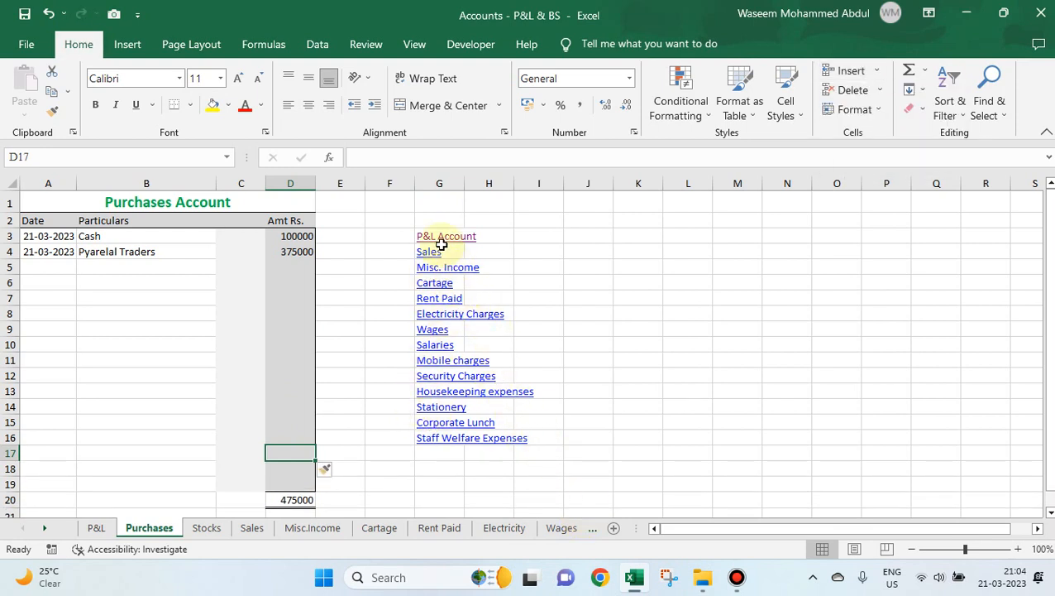
Insert three more sheet rows at row 18 of the Purchases sheet by repeating the row insertion.
scroll(354, 438, "down", 1)
left_click(299, 417)
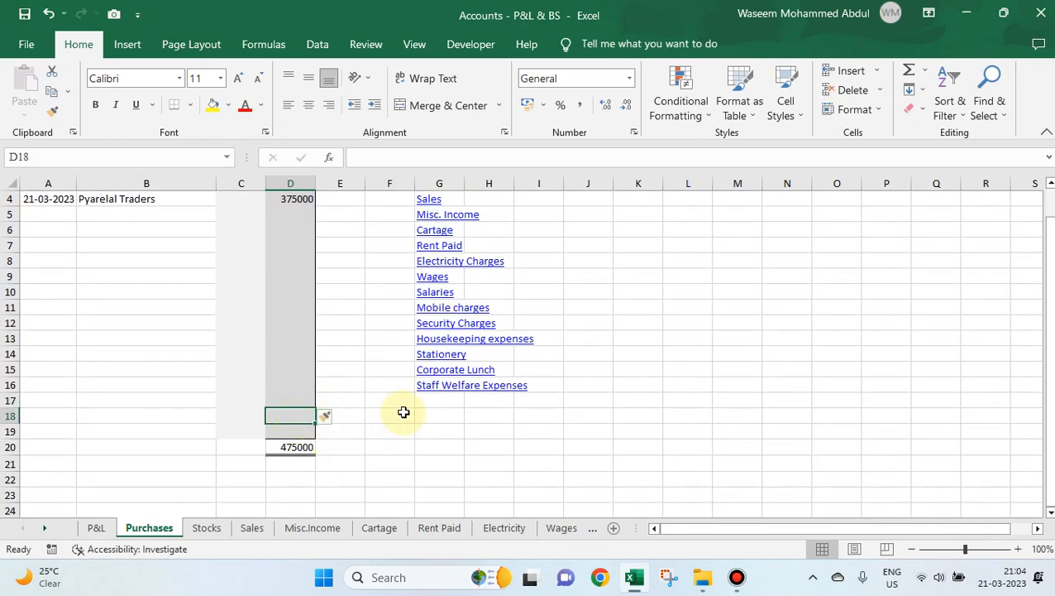
key("F4")
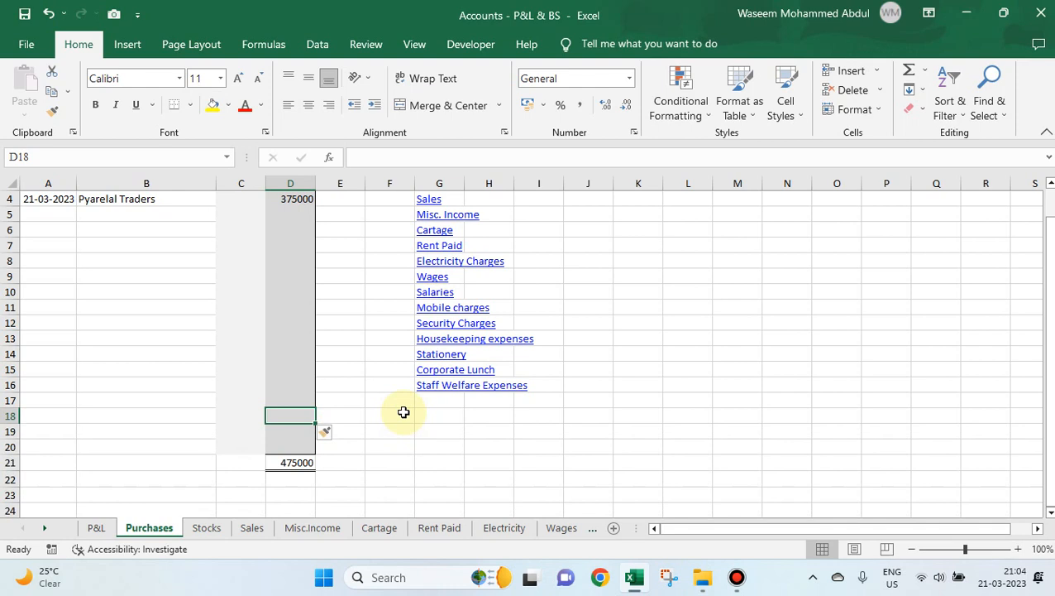
key("F4")
key("F4")
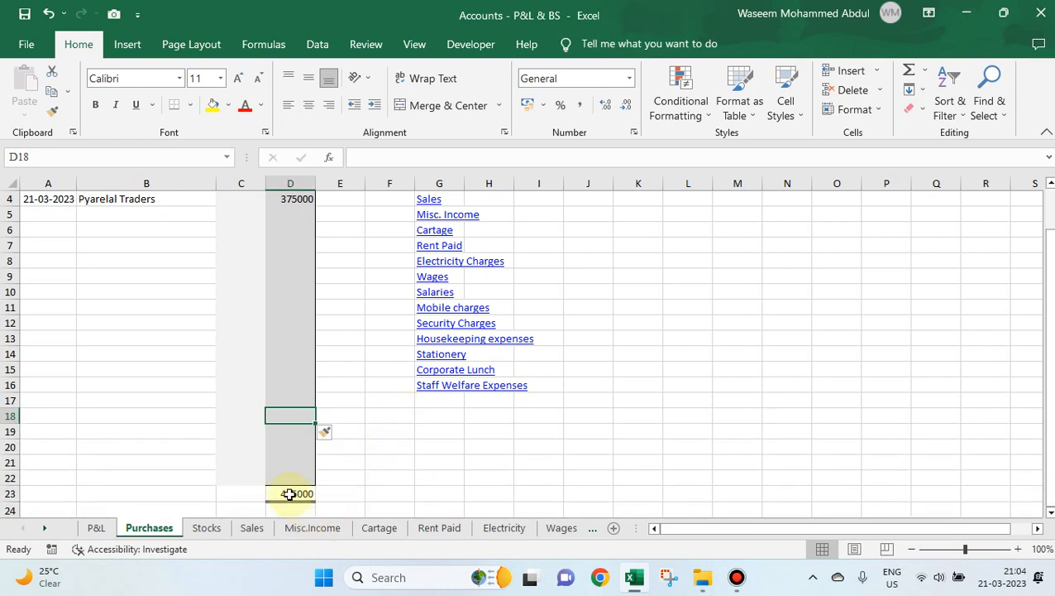
Examine the added rows and the SUM formula and defined name of the Purchases total in D23.
left_click(293, 447)
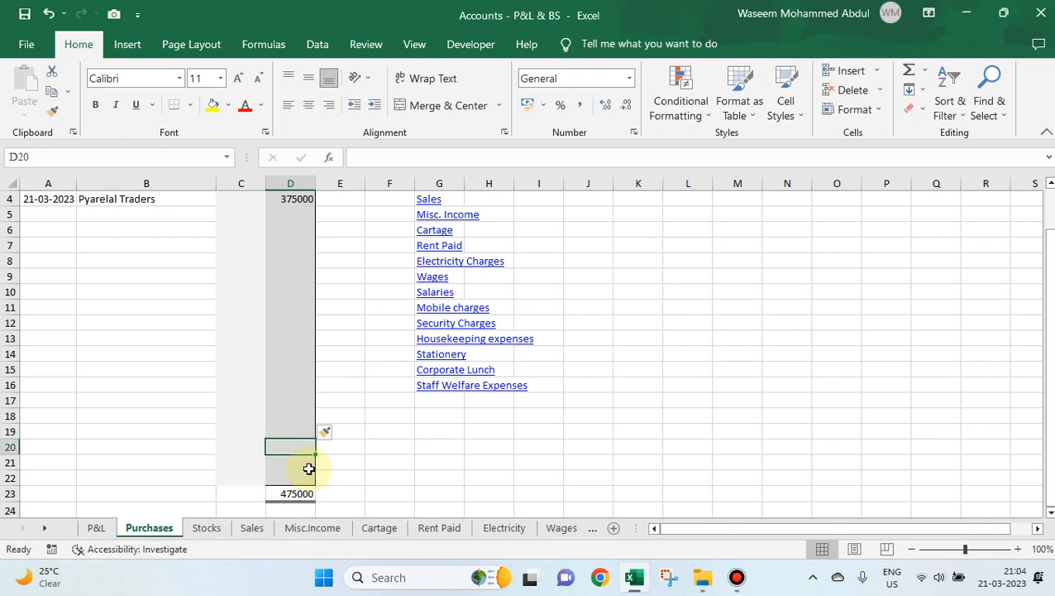
left_click_drag(287, 418, 291, 465)
left_click(303, 494)
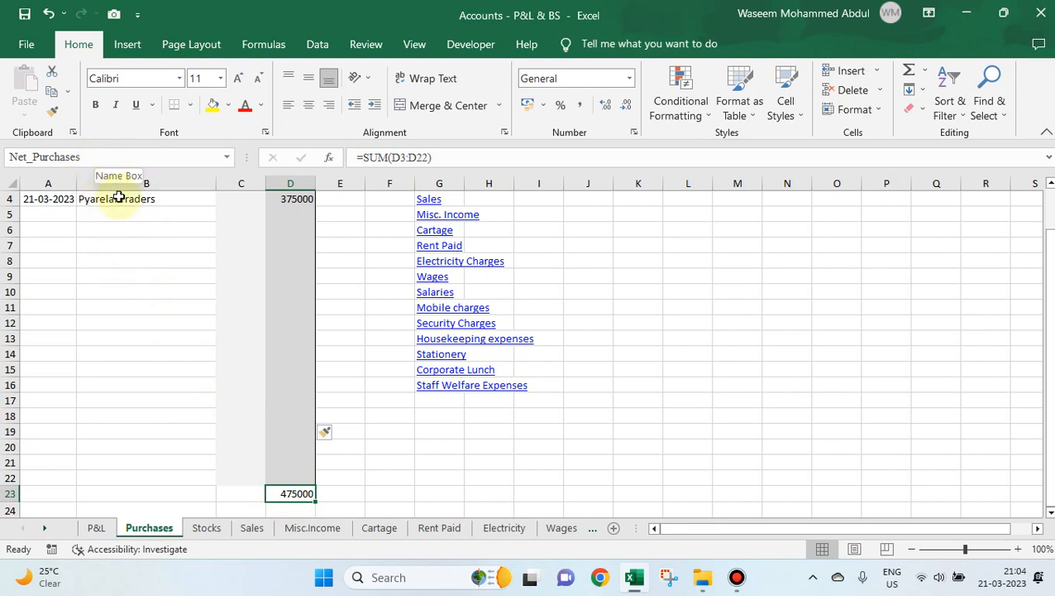
Check the Purchases total in D23, and inspect the Cartage sheet's total formula and defined name in D19 through the P&L link.
left_click(289, 465)
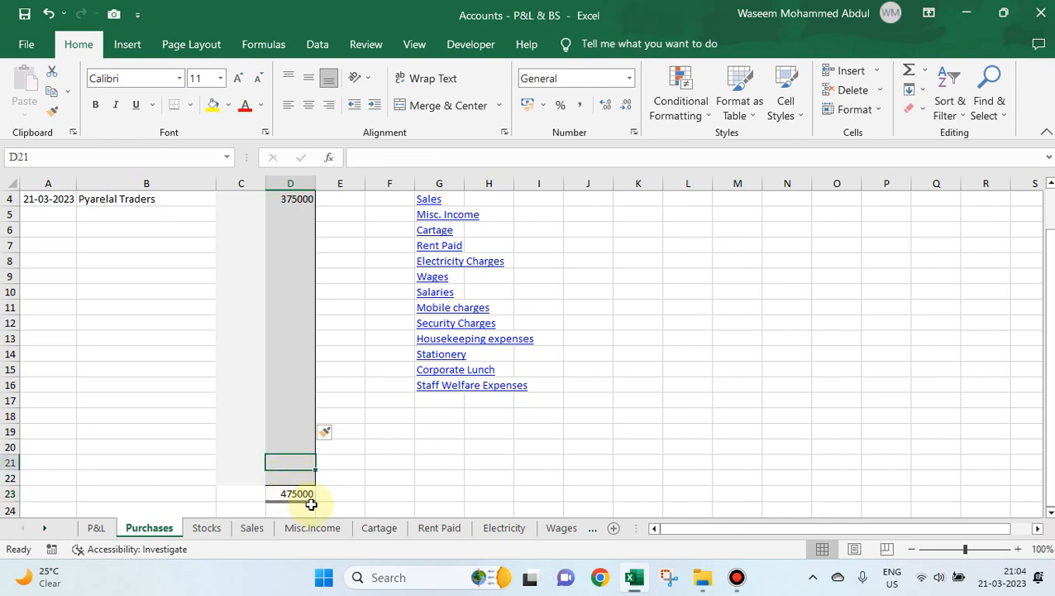
left_click(298, 494)
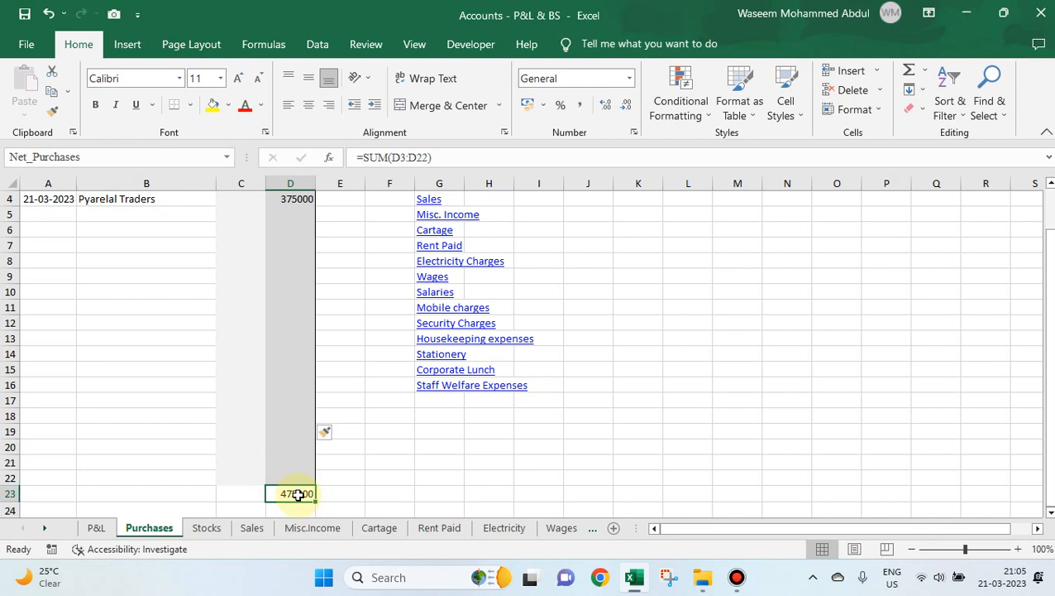
left_click(91, 527)
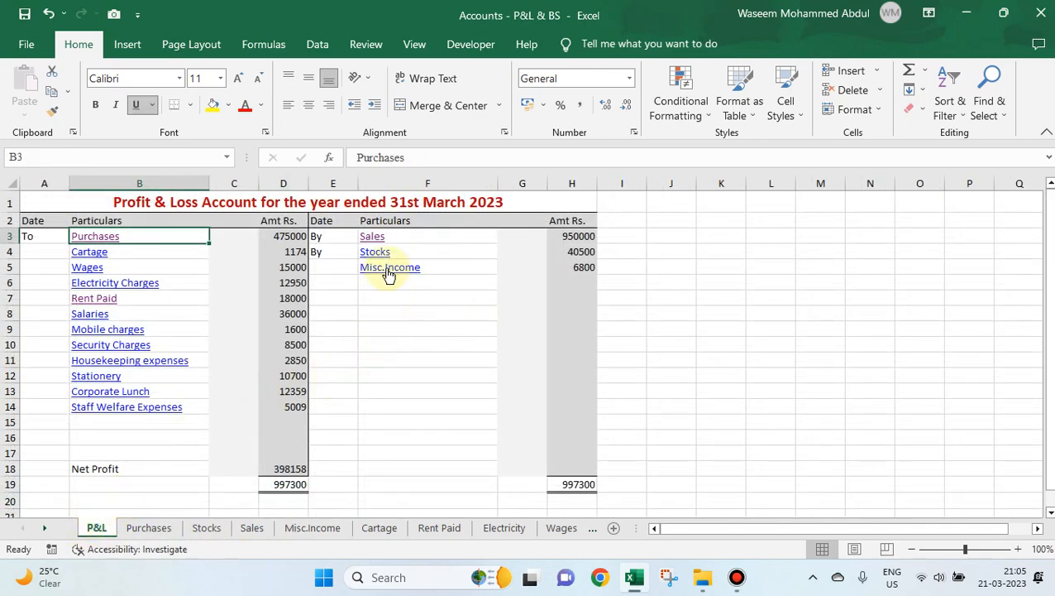
left_click(91, 252)
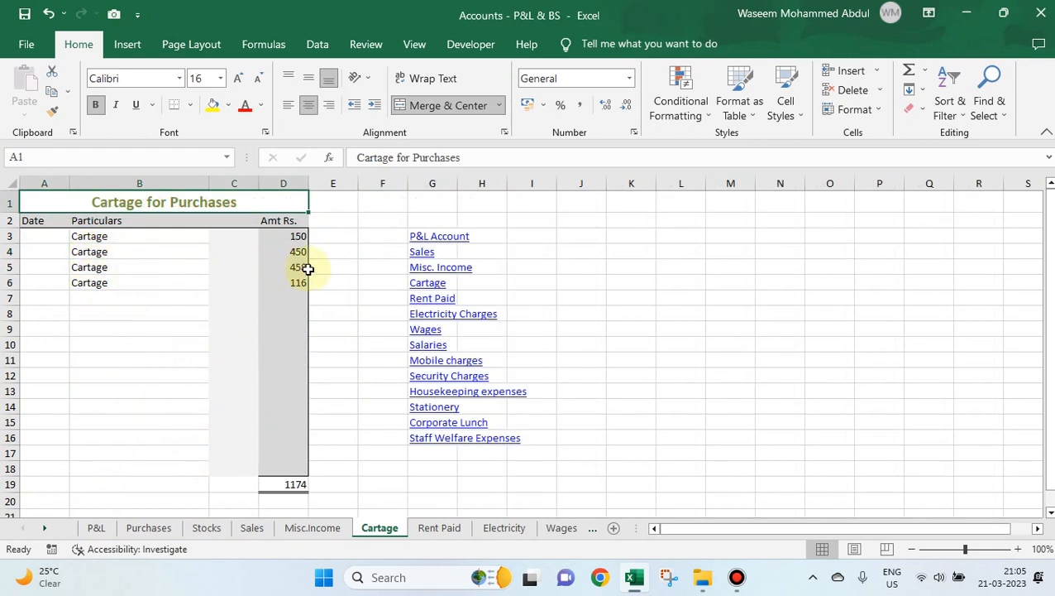
left_click(287, 484)
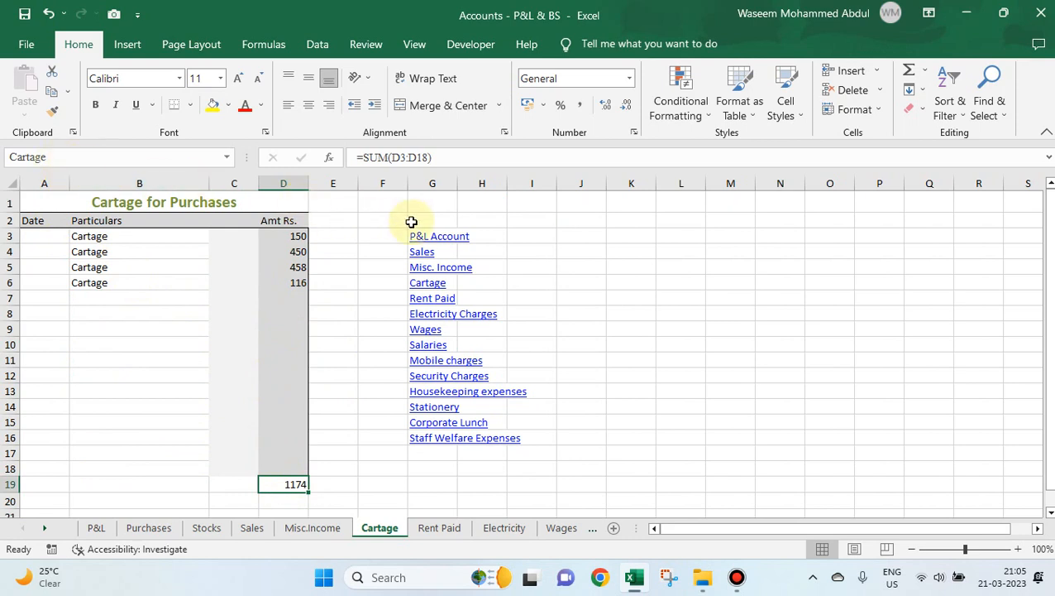
Enter 850 as a new amount in D7 of the Cartage sheet.
left_click(460, 235)
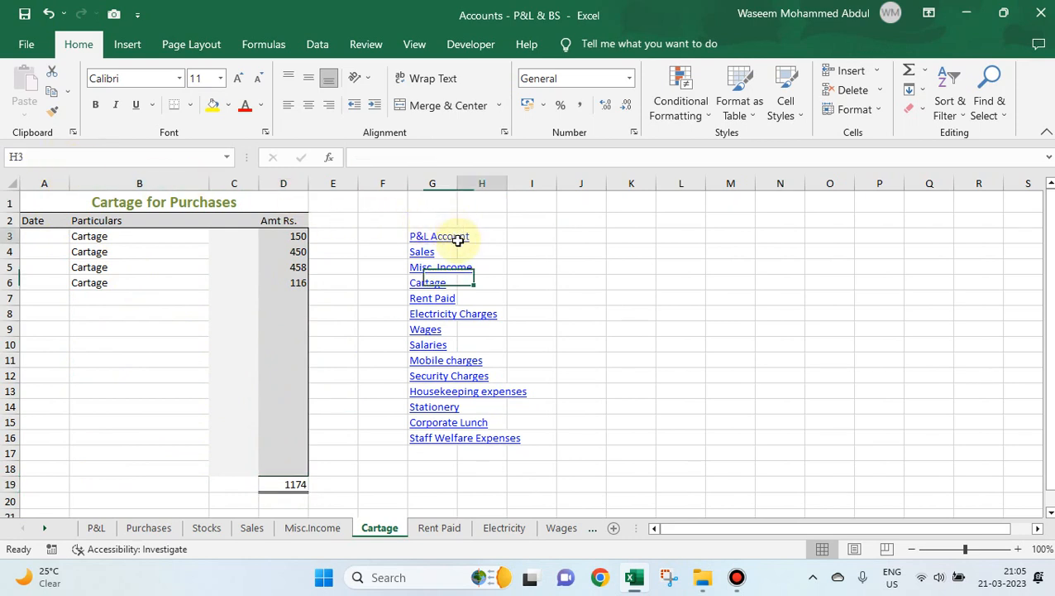
left_click(281, 296)
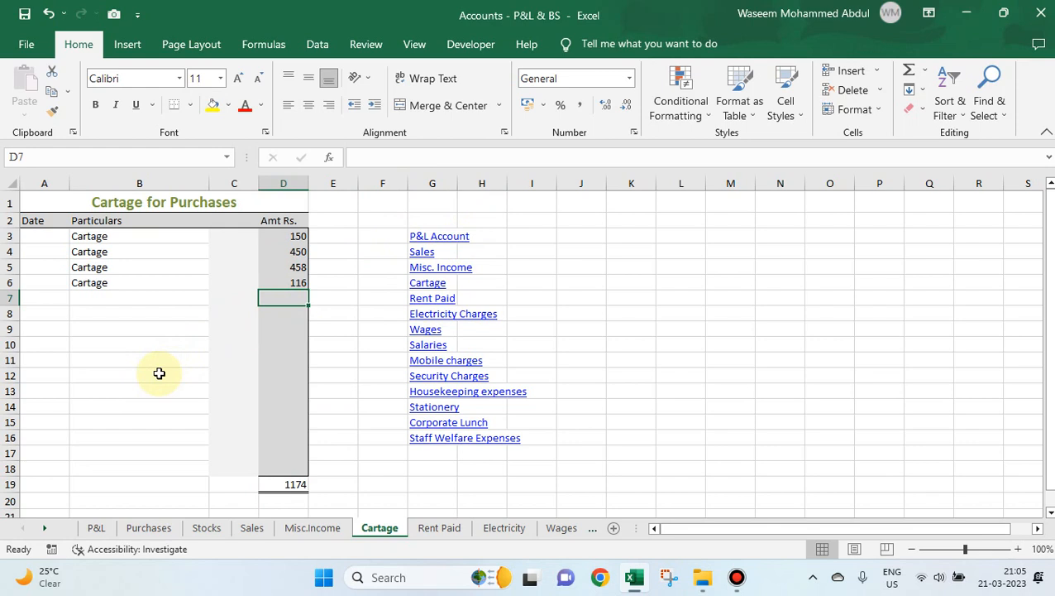
type("850")
key("Tab")
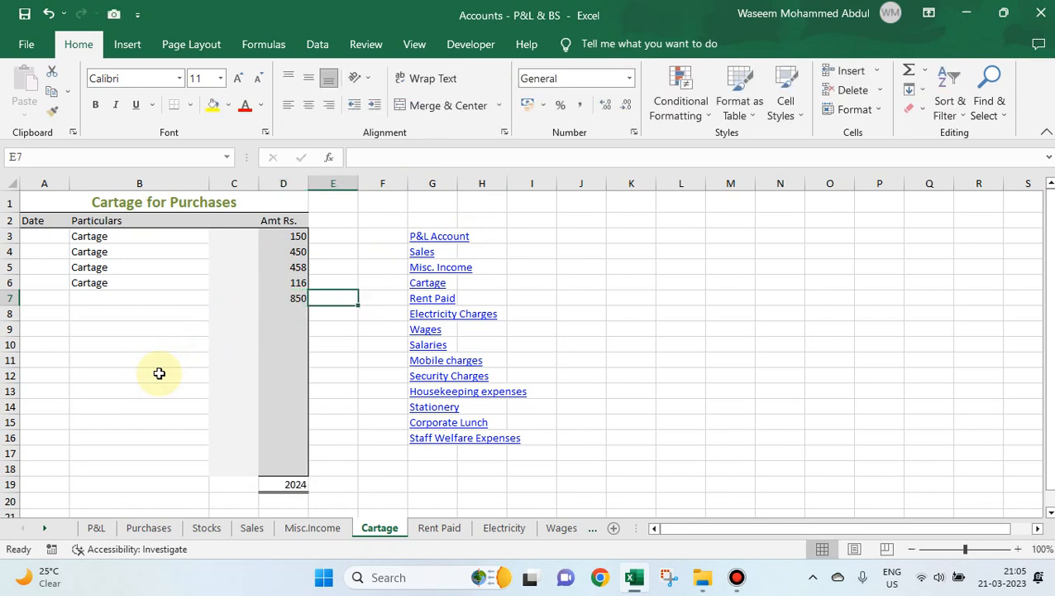
Set the amount in D7 of the Cartage sheet to 826.
key("Left")
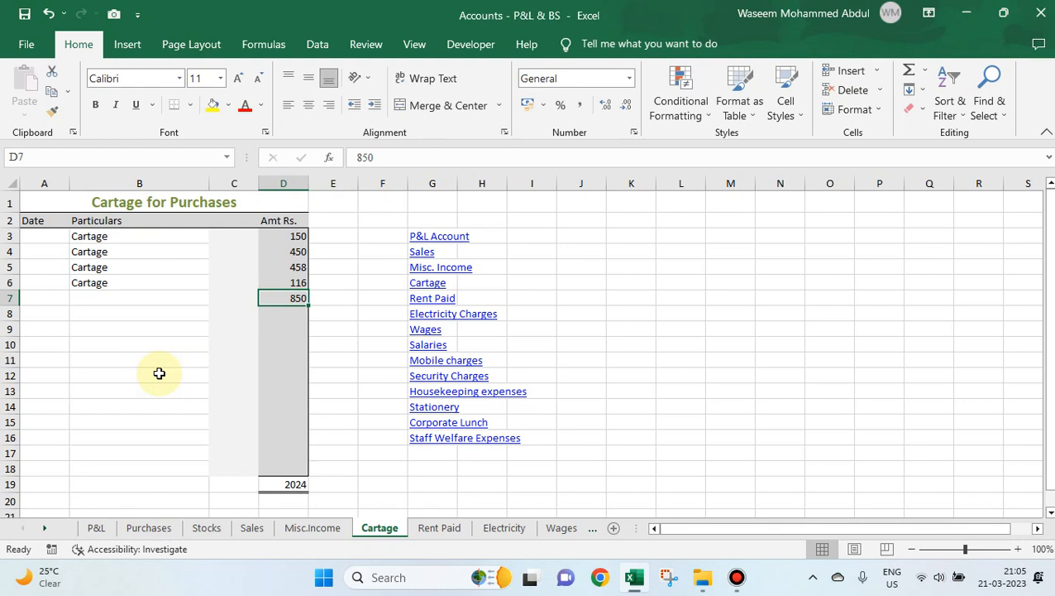
type("826")
key("Tab")
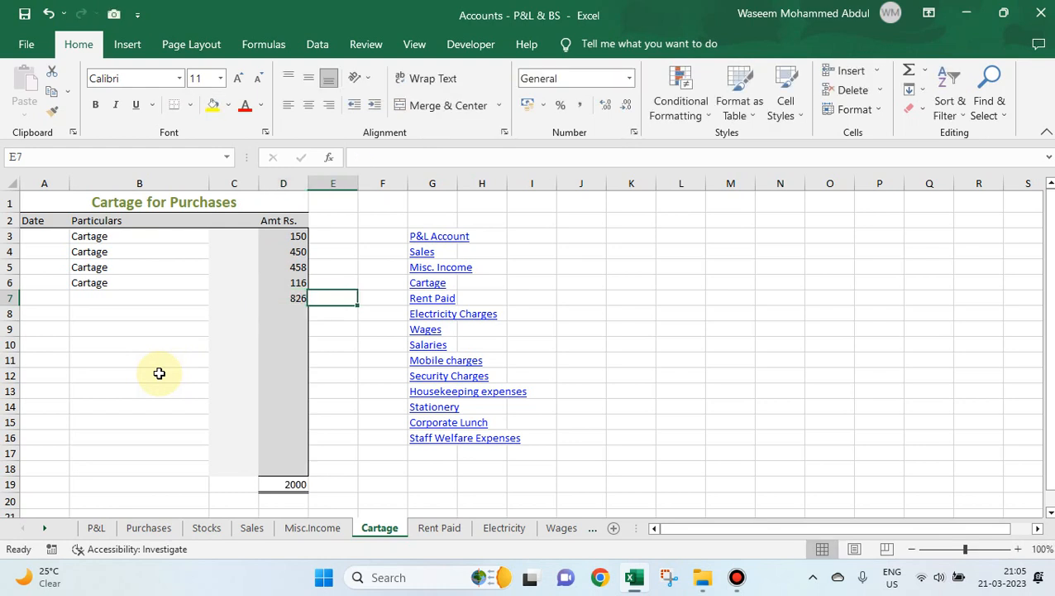
Enter Cartage in the Particulars column of the new entry, cell B7.
key("Left")
key("Left")
key("Left")
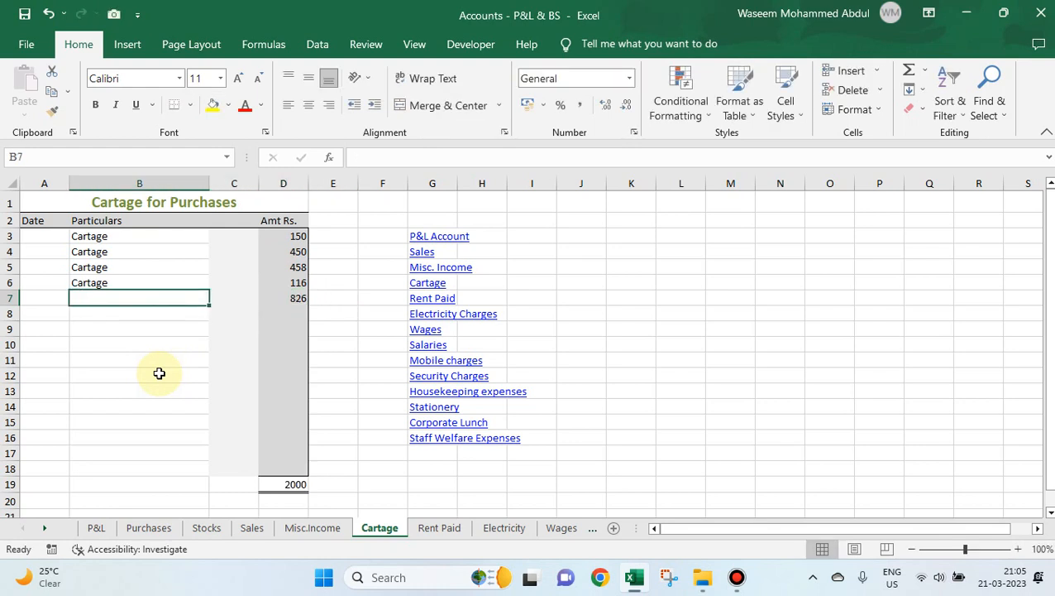
type("Cartage")
key("Return")
Look down the Cartage amounts column, return to the P&L sheet and examine the Cartage amount's formula in D4.
key("Up")
key("Right")
key("Right")
key("Down")
key("Down")
key("Down")
key("Down")
key("Down")
key("Down")
key("Down")
key("Down")
key("Down")
key("Down")
key("Down")
key("Down")
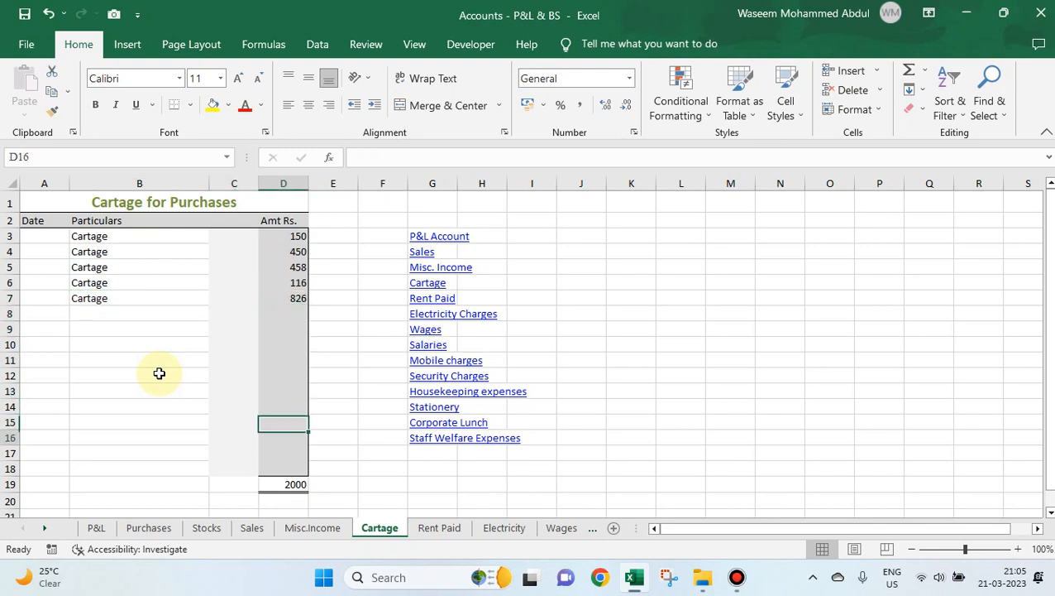
key("Up")
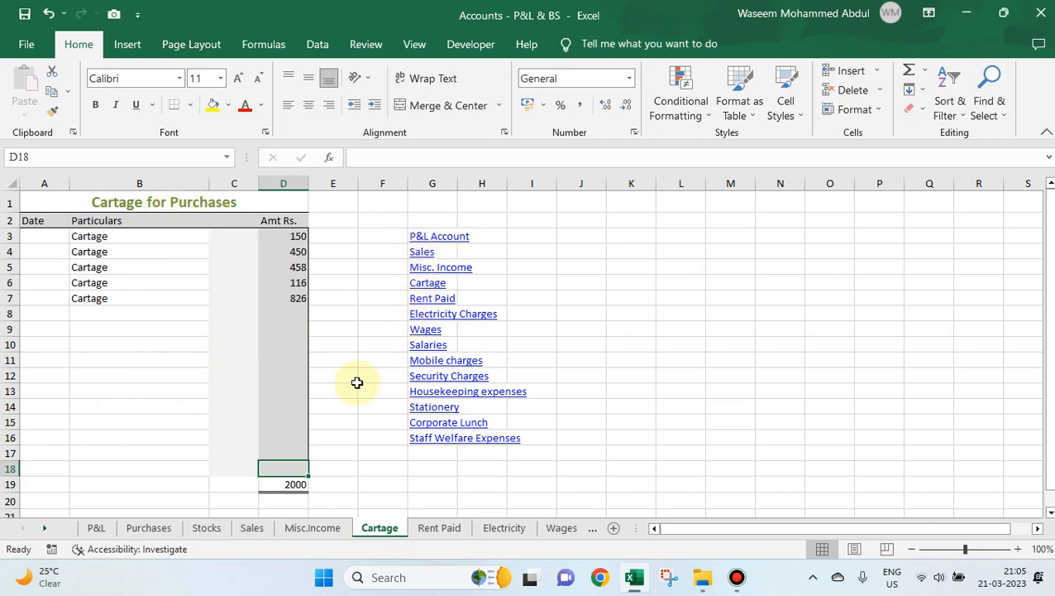
left_click(458, 237)
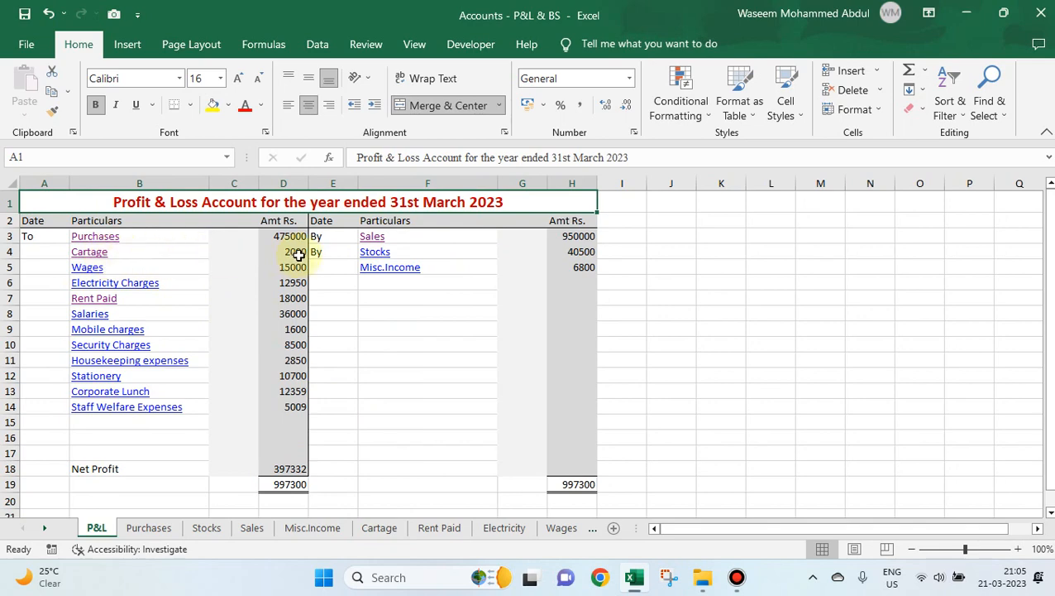
left_click(289, 253)
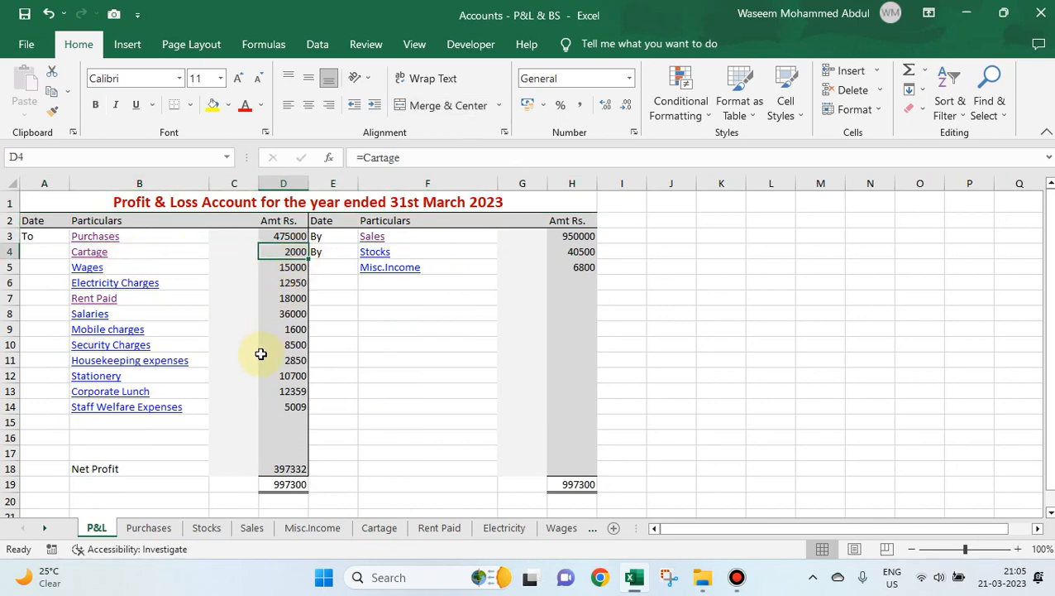
View the Stocks sheet through its P&L link and return to the Profit & Loss account.
left_click(379, 251)
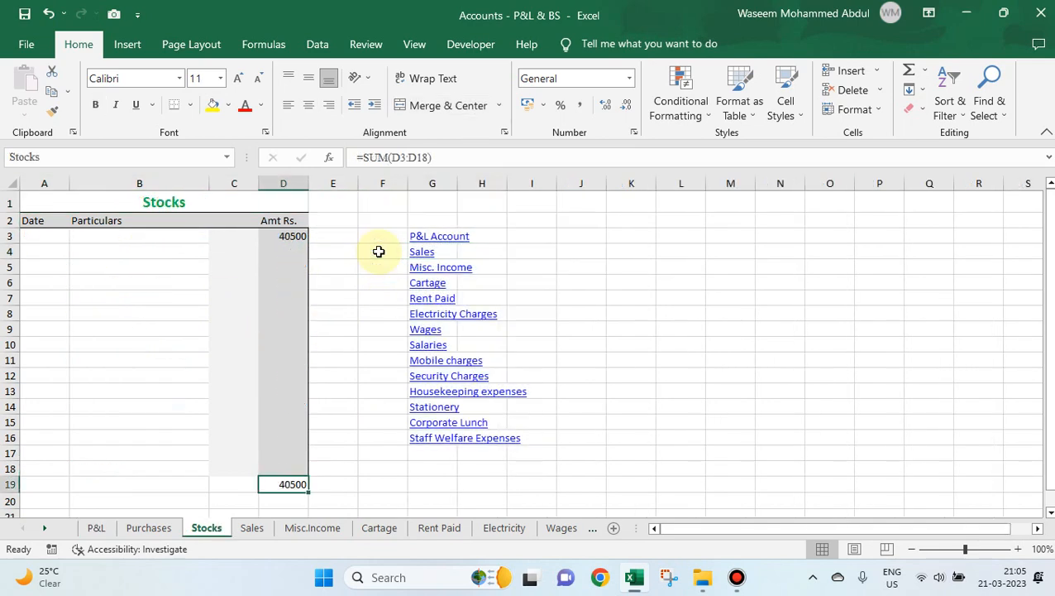
left_click(274, 252)
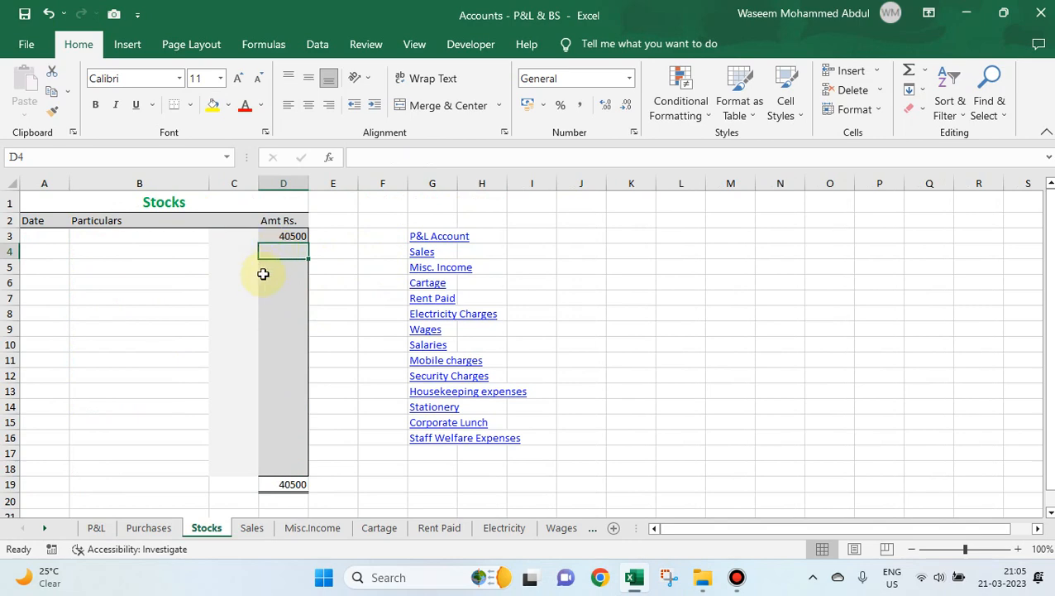
left_click(454, 240)
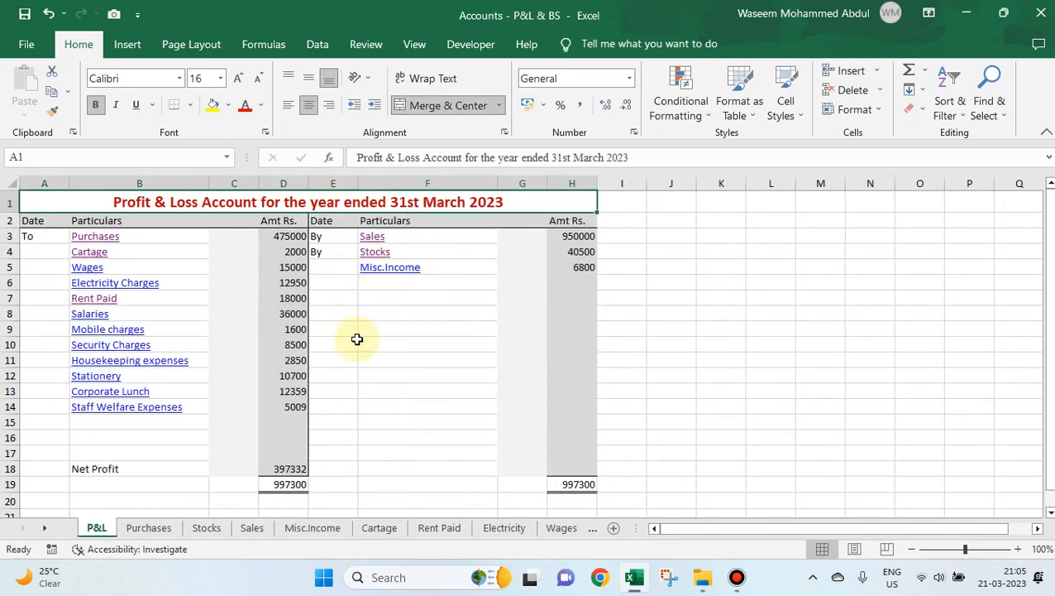
Open the Misc.Income sheet from its P&L link and enter 200 as a new amount in D7.
left_click(382, 269)
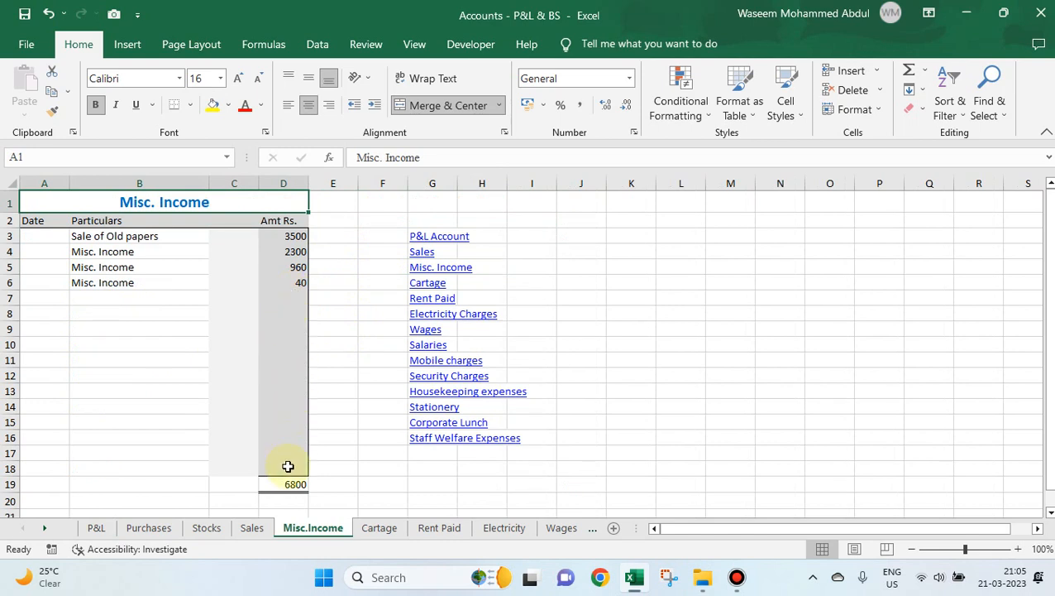
left_click(287, 299)
type("20")
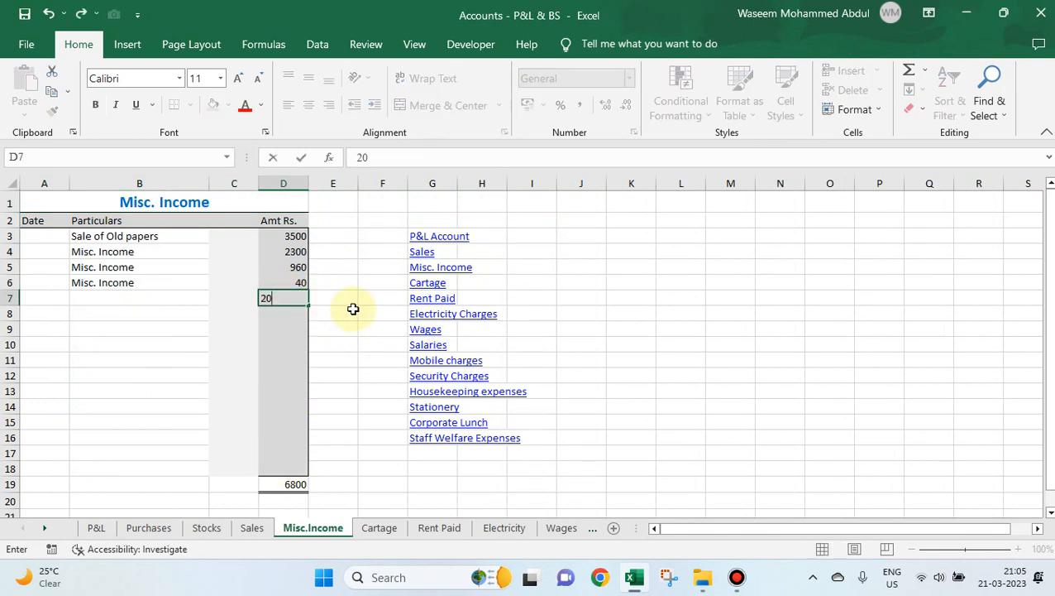
type("0")
left_click(353, 308)
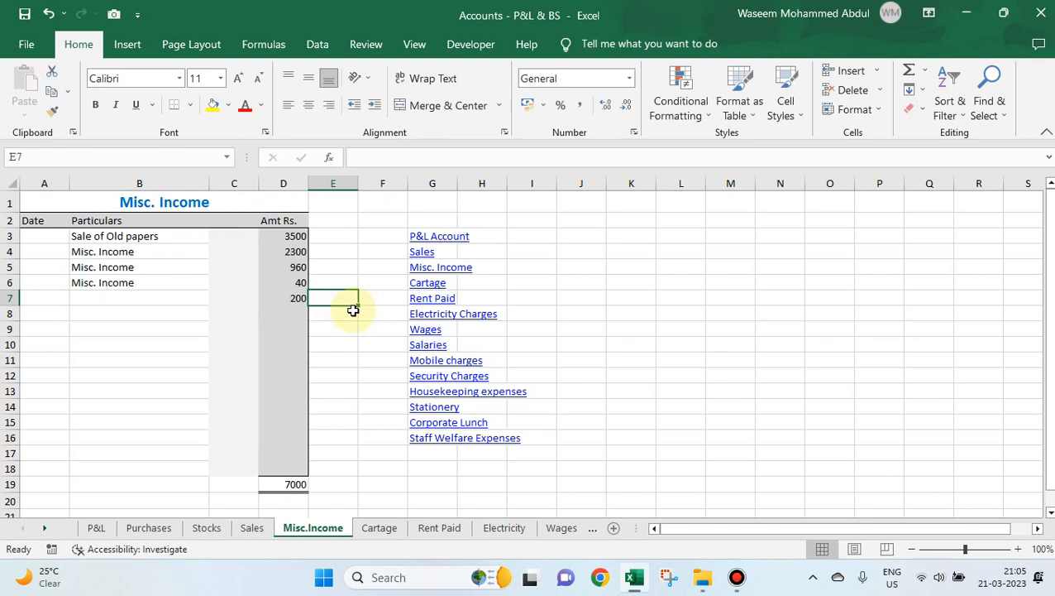
Return to the Profit & Loss account and examine the Misc.Income amount's formula in H5.
left_click(439, 237)
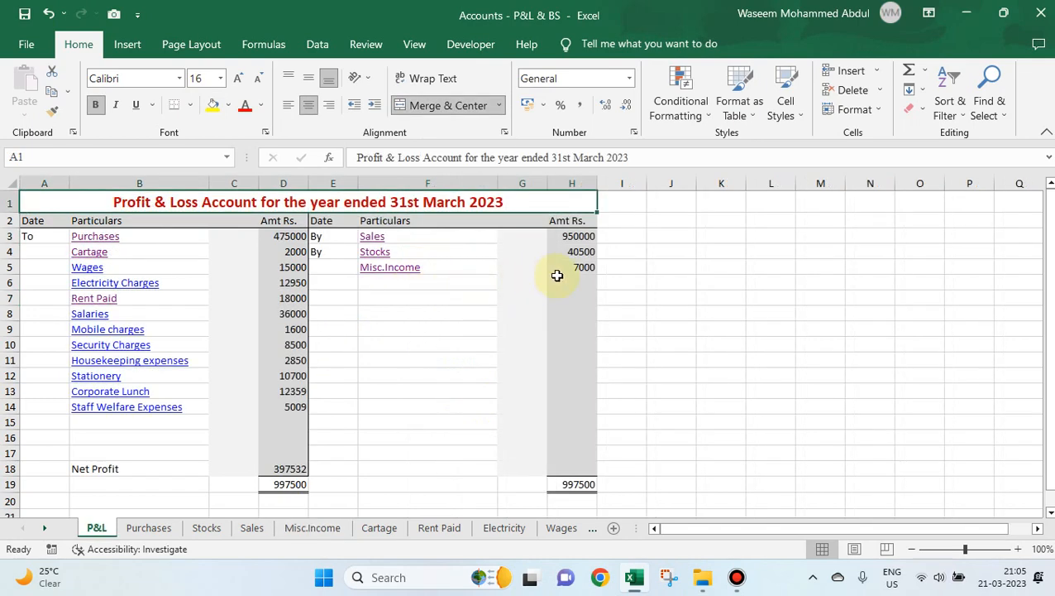
left_click(565, 269)
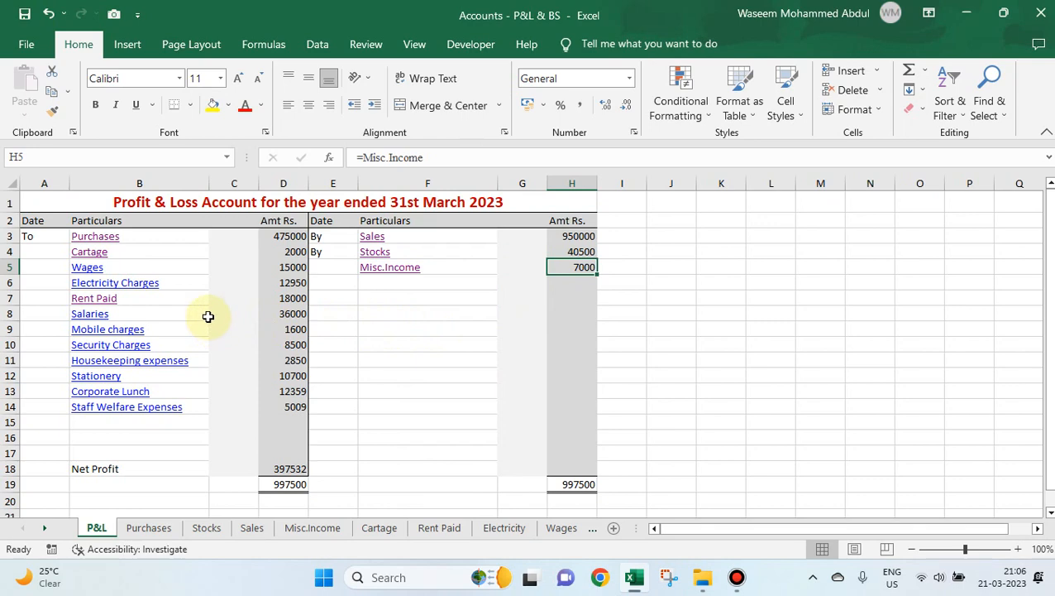
scroll(208, 316, "down", 4)
scroll(207, 315, "up", 4)
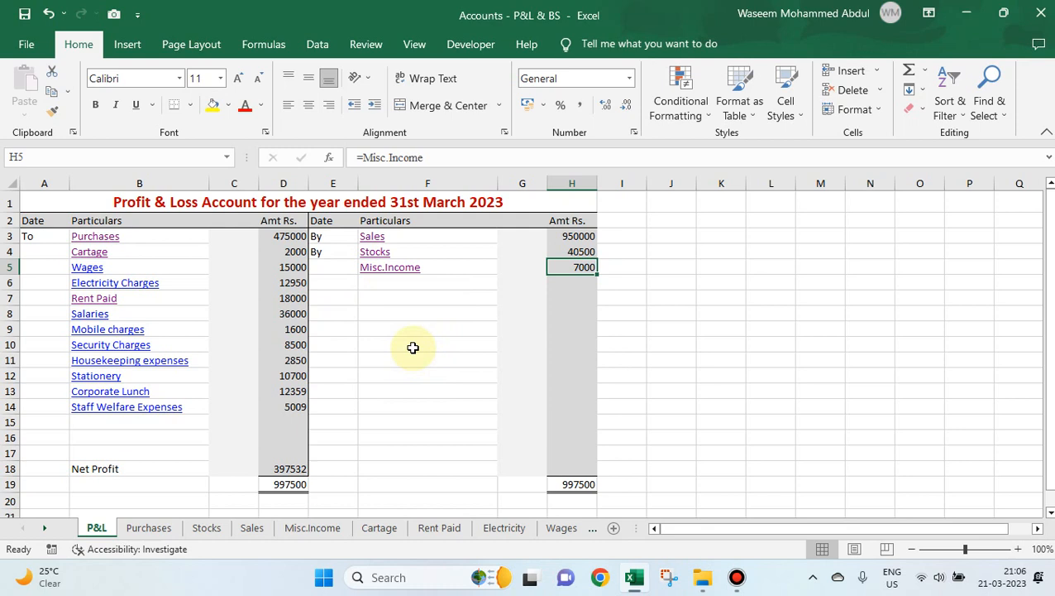
Remove the hyperlinks from the Sales, Stocks and Misc.Income entries in F3:F5 of the P&L sheet.
left_click(389, 302)
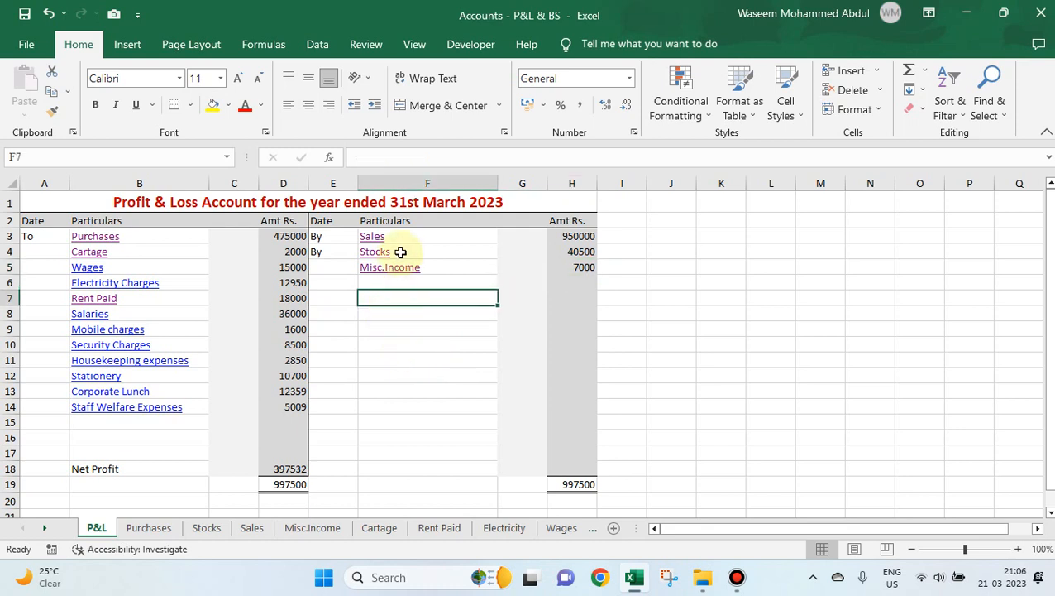
key("Up")
key("Up")
key("Up")
key("Up")
key("shift+Down")
key("shift+Down")
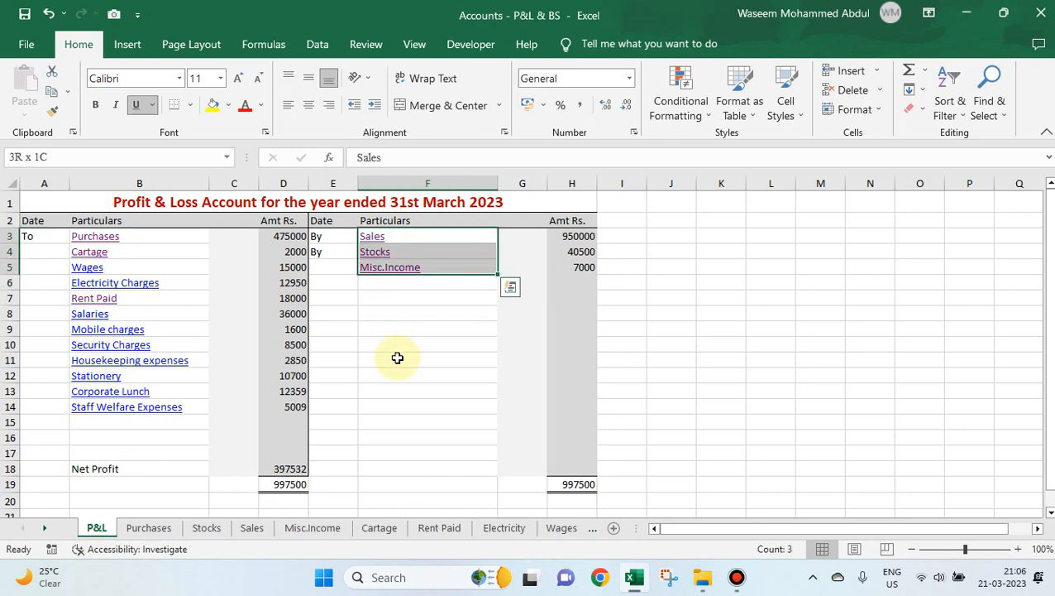
right_click(426, 259)
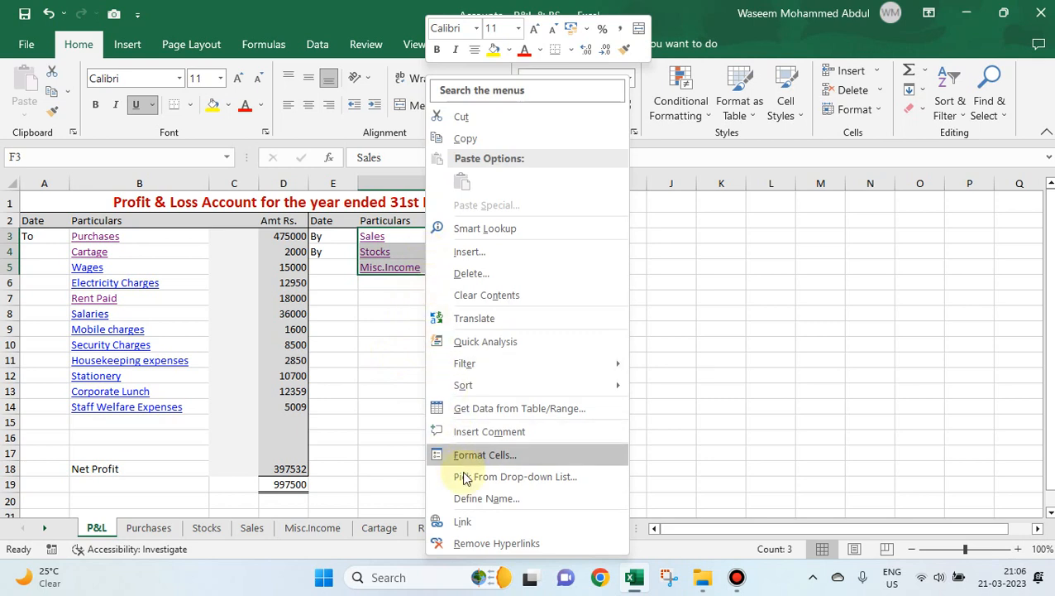
left_click(473, 543)
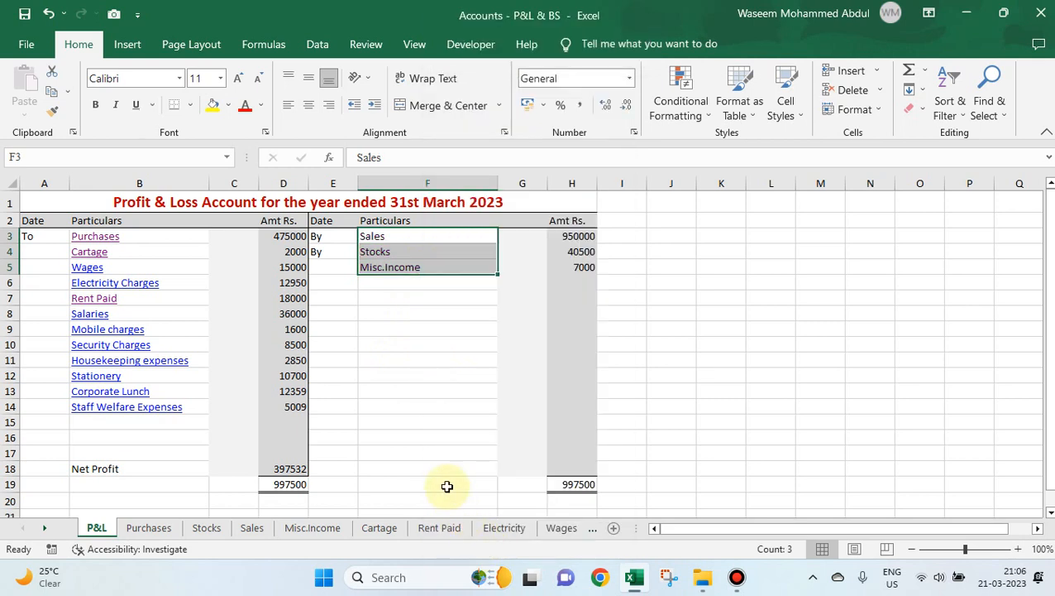
Test the Sales, Stocks and Misc.Income entries for links, and visit the Sales sheet directly before returning to the P&L sheet.
left_click(418, 344)
left_click(378, 238)
left_click(397, 251)
left_click(391, 267)
left_click(405, 313)
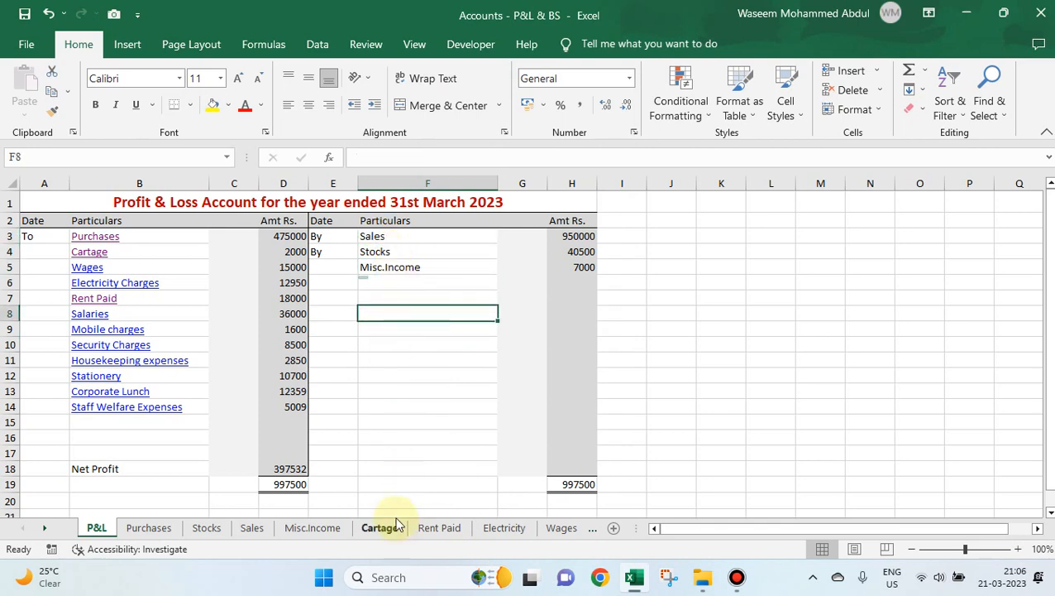
left_click(250, 529)
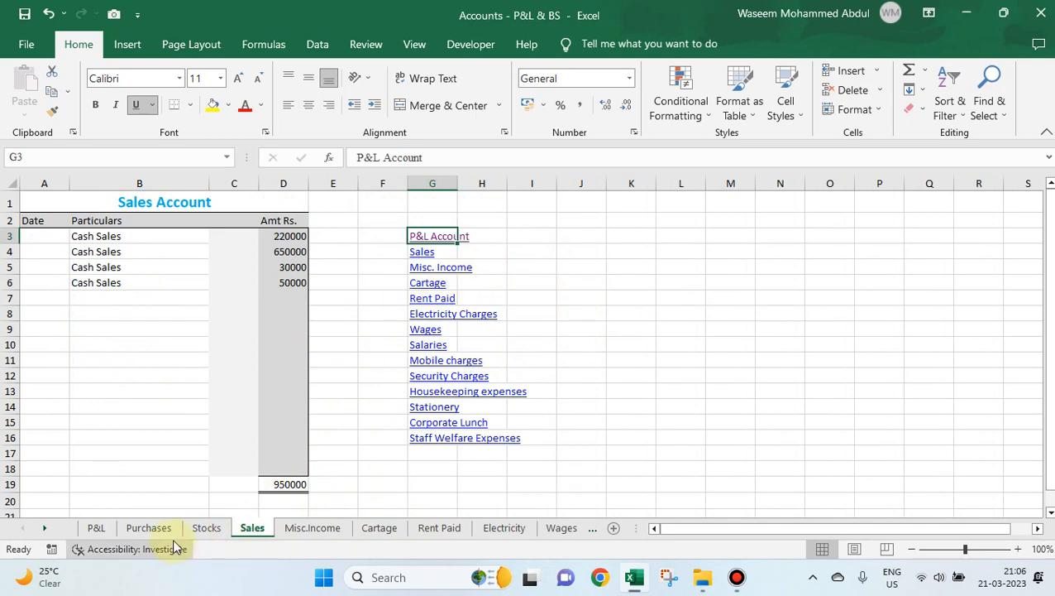
left_click(97, 528)
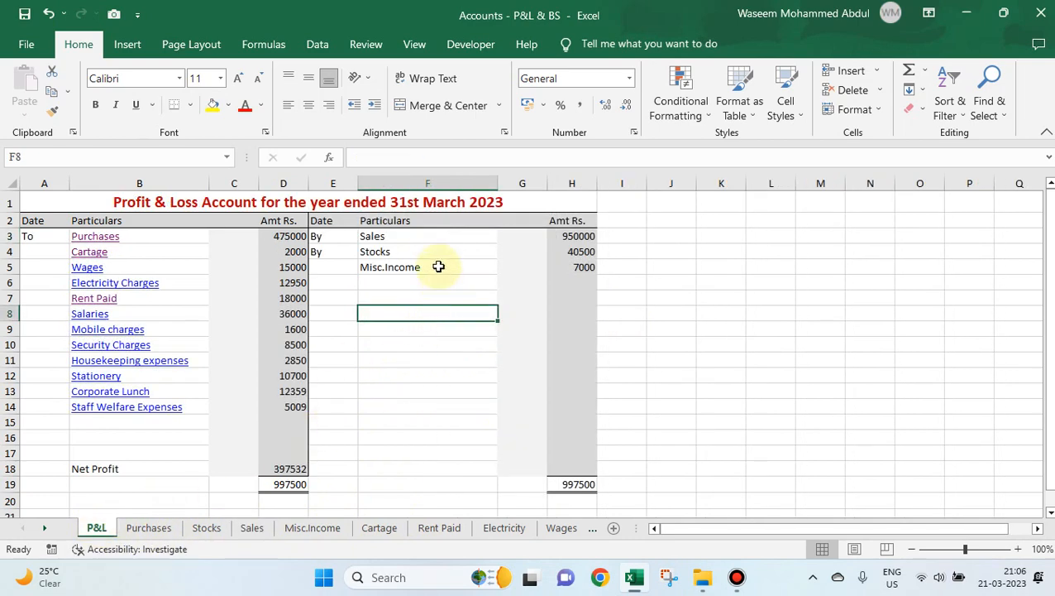
left_click(412, 236)
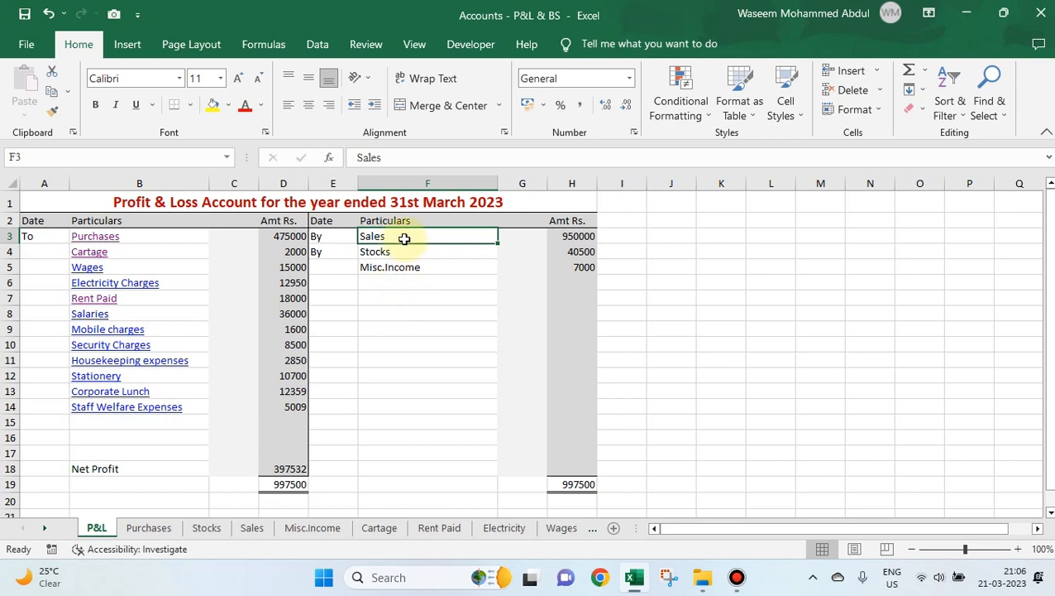
left_click(399, 283)
left_click(378, 238)
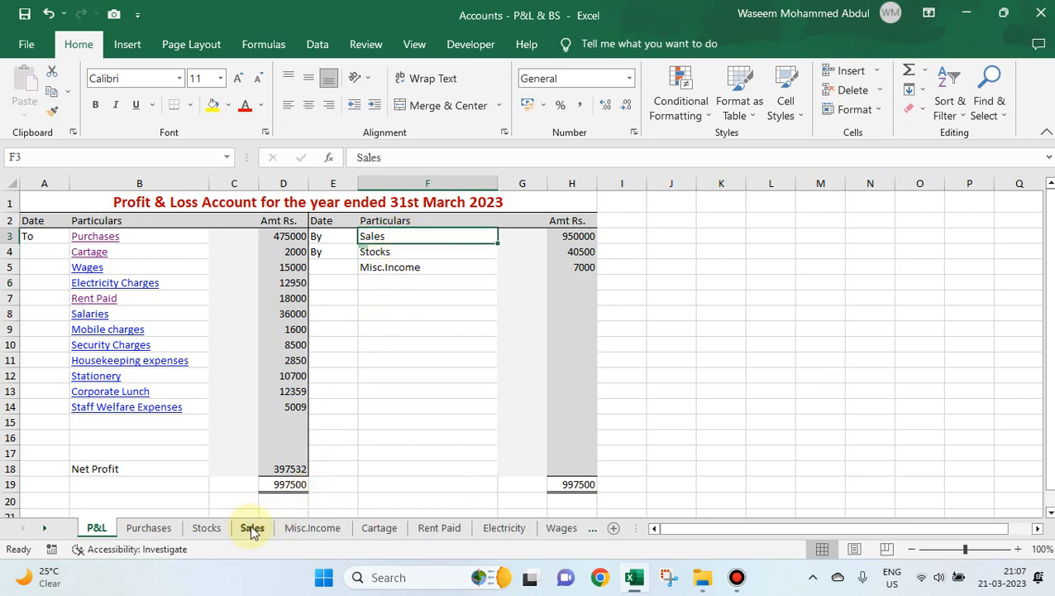
left_click(404, 308)
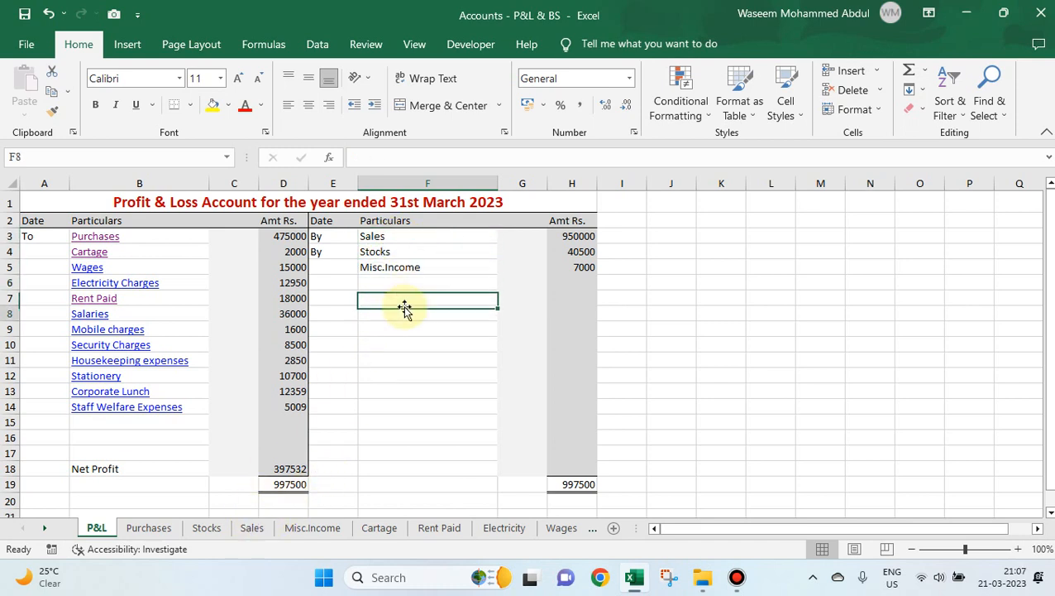
left_click(399, 237)
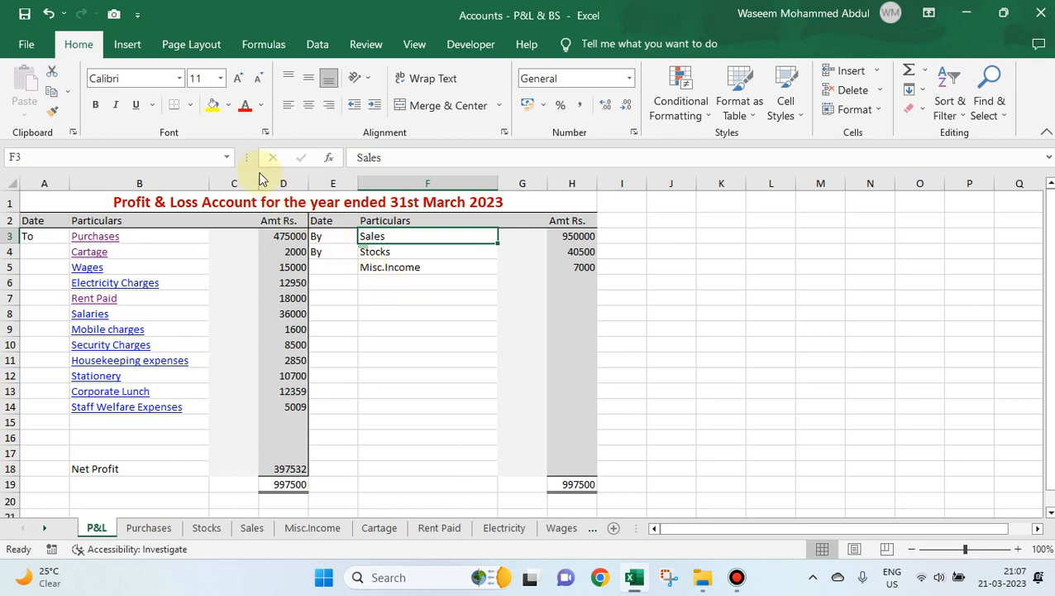
left_click(402, 309)
Link the Sales entry in F3 to cell A1 of the Sales sheet in the Accounts - P&L & BS workbook and test the link both ways.
left_click(368, 237)
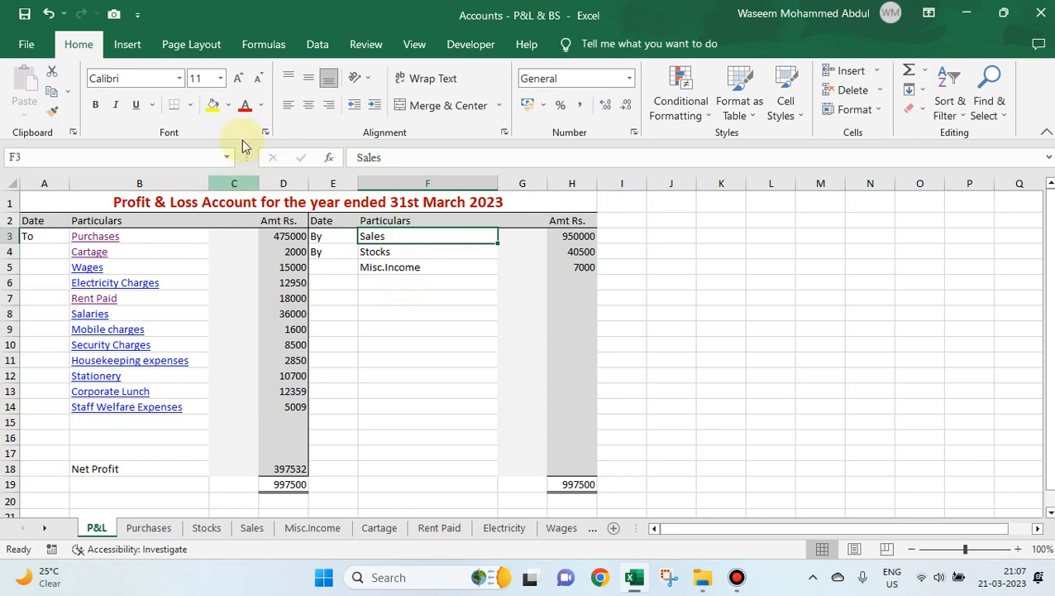
left_click(132, 45)
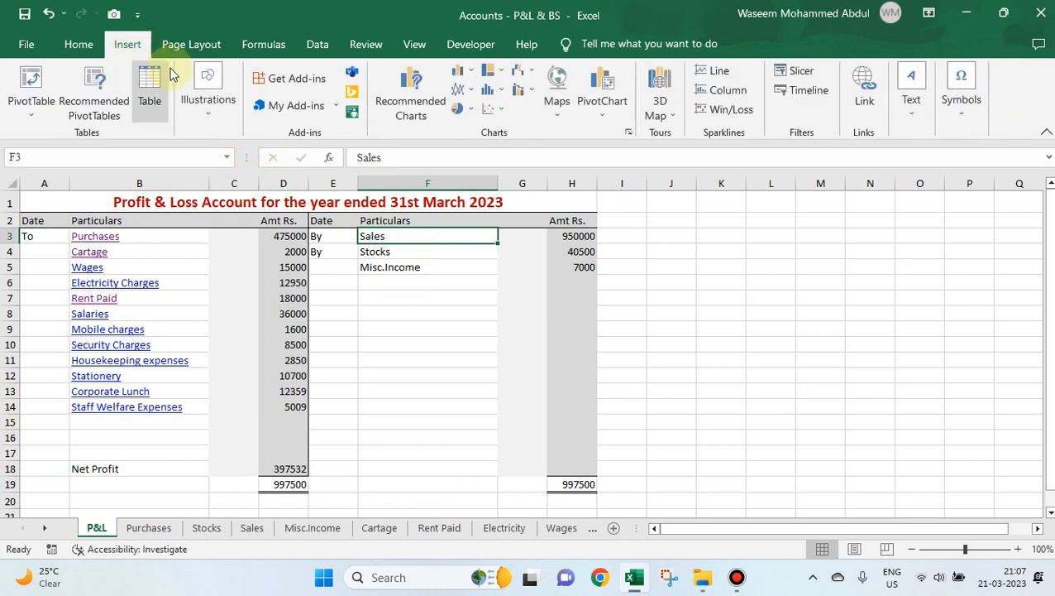
left_click(865, 95)
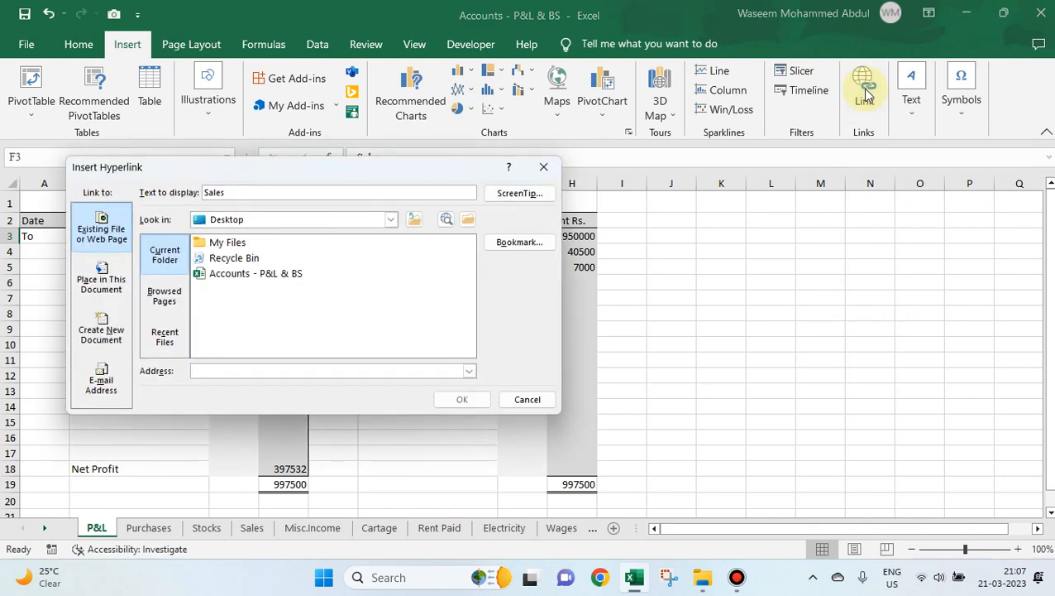
left_click_drag(372, 169, 790, 256)
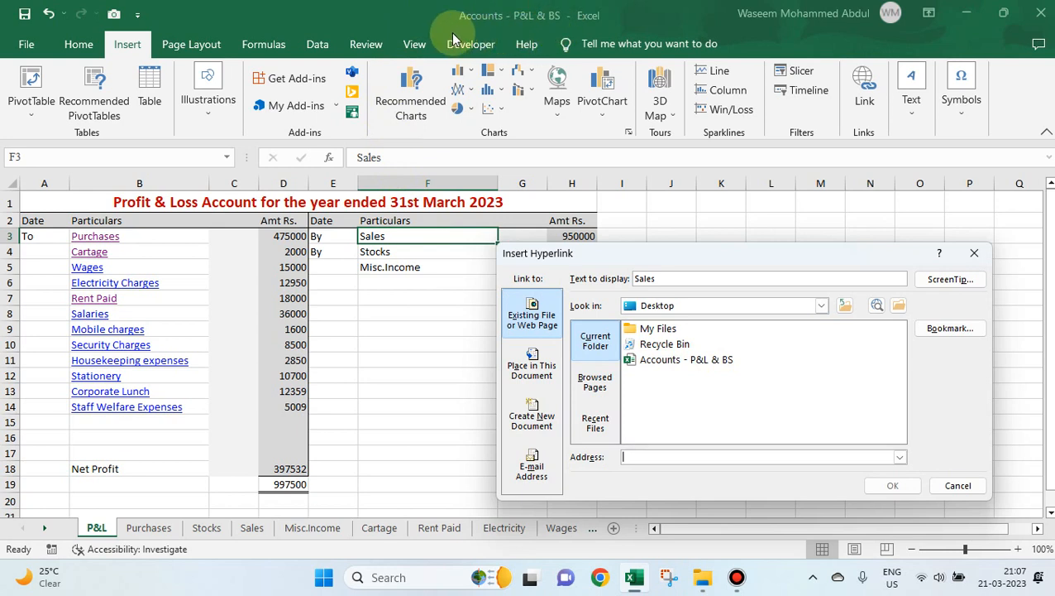
left_click(674, 366)
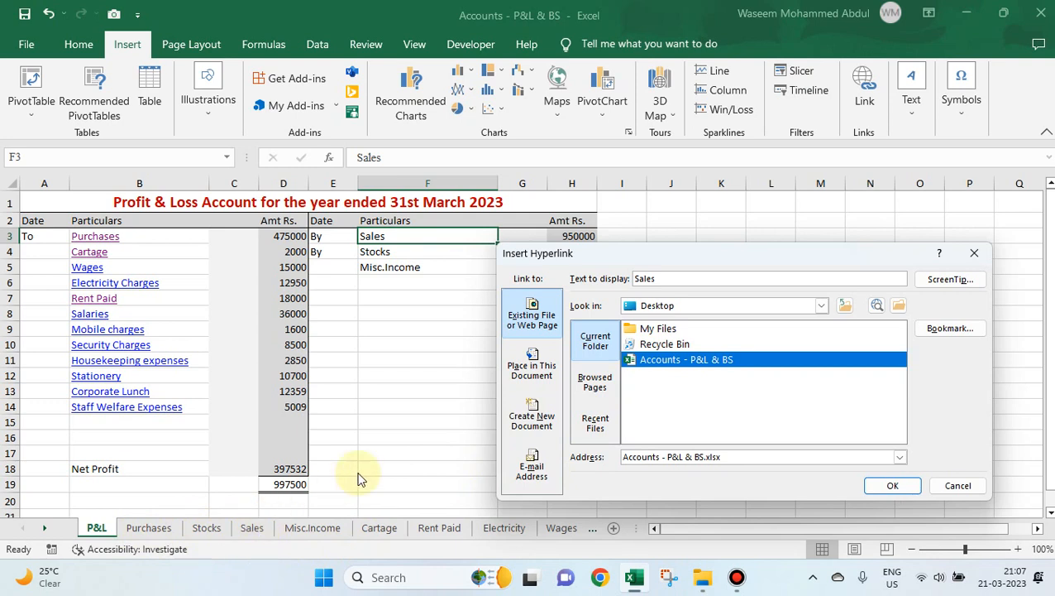
left_click(941, 334)
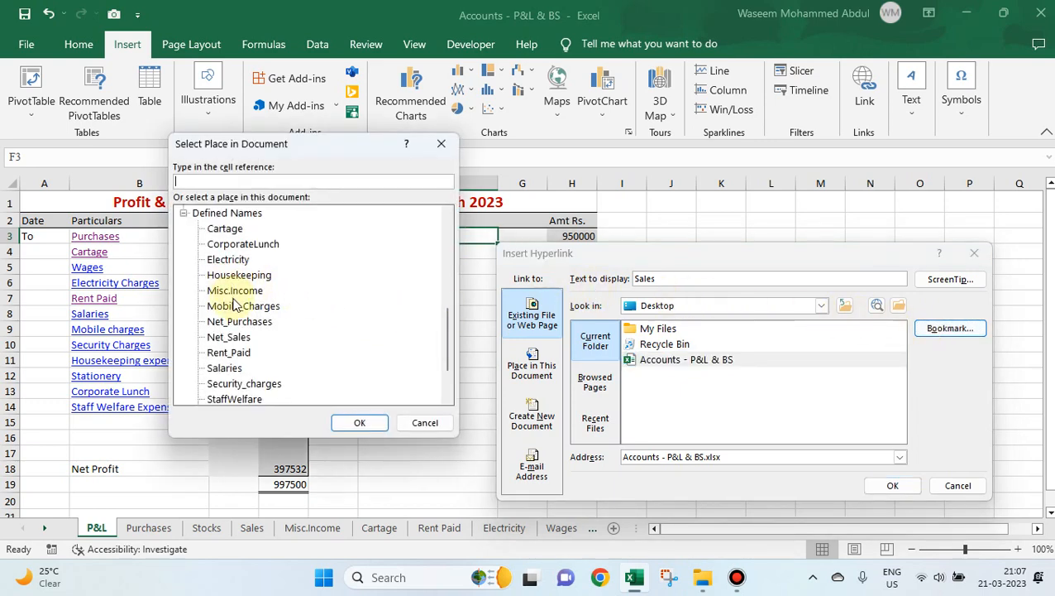
scroll(235, 279, "up", 7)
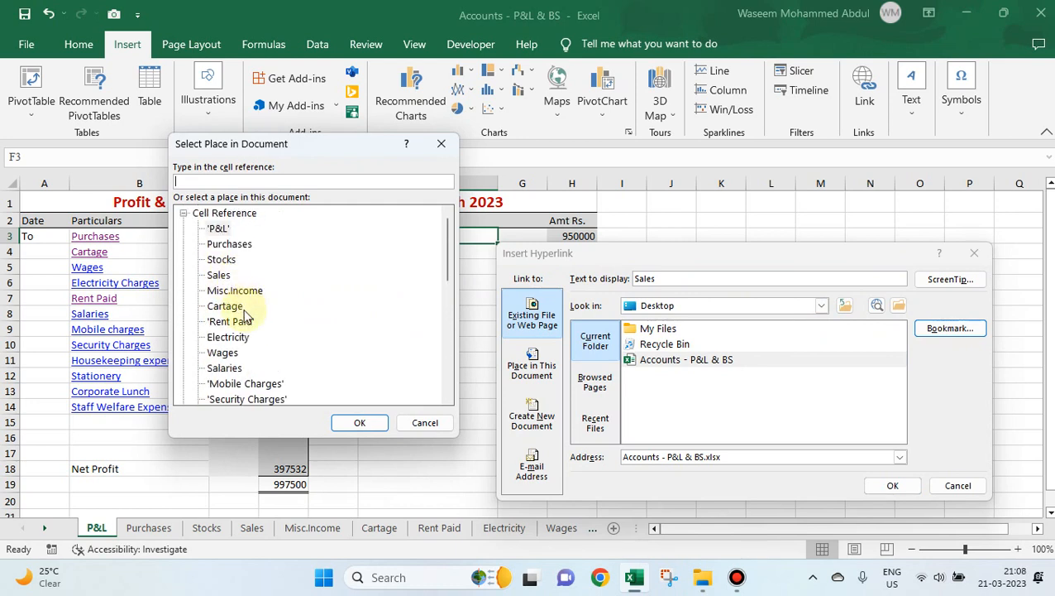
left_click(219, 276)
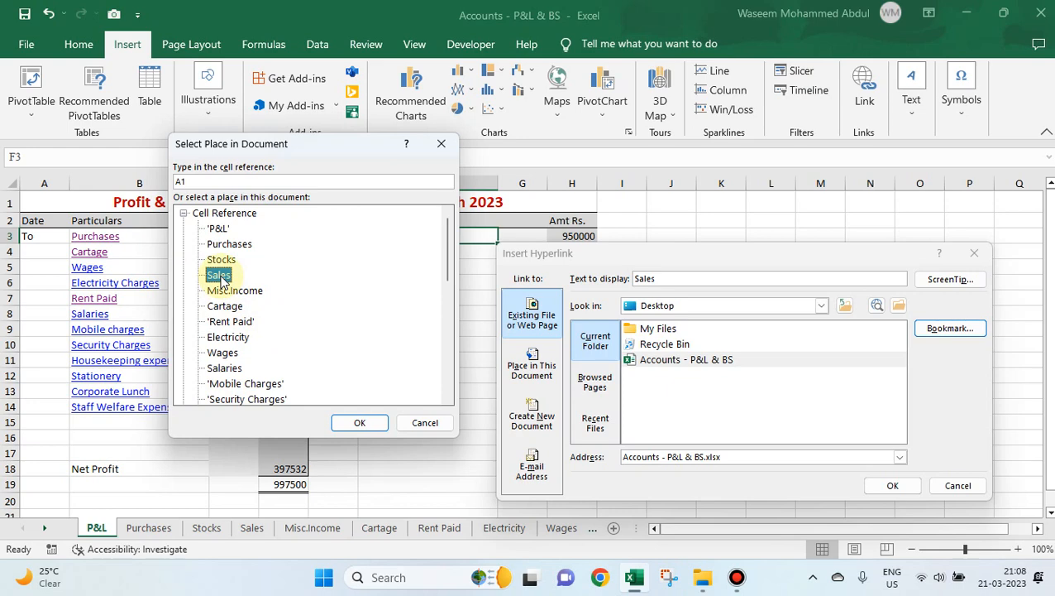
left_click(355, 423)
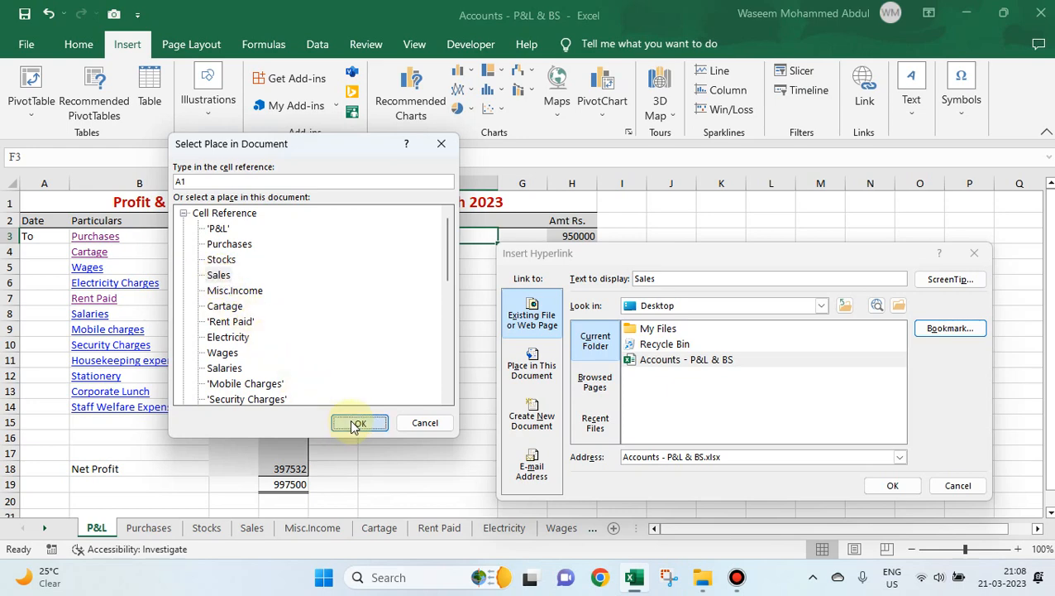
left_click(884, 485)
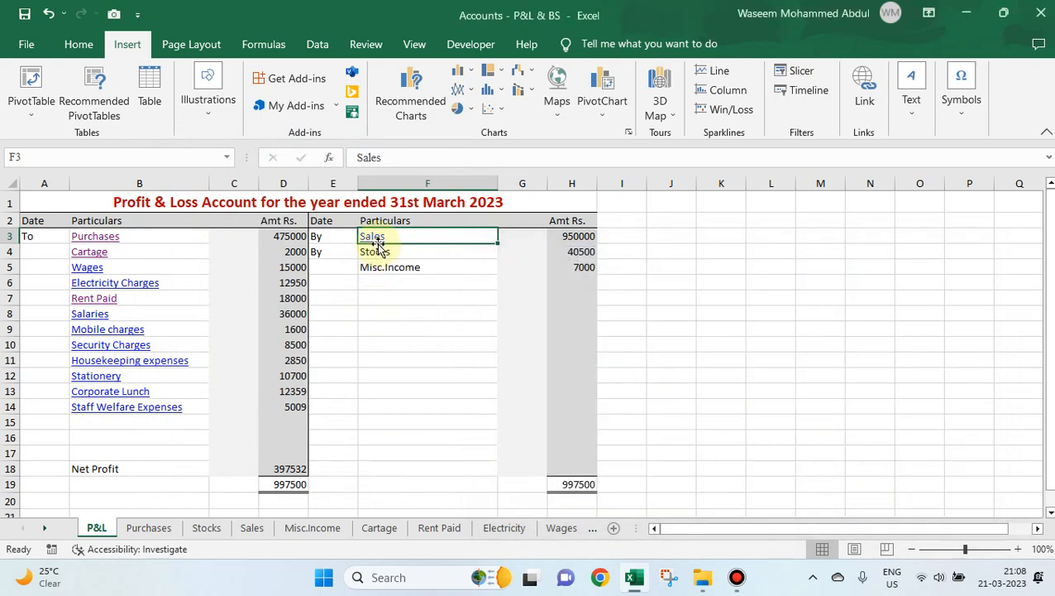
left_click(374, 240)
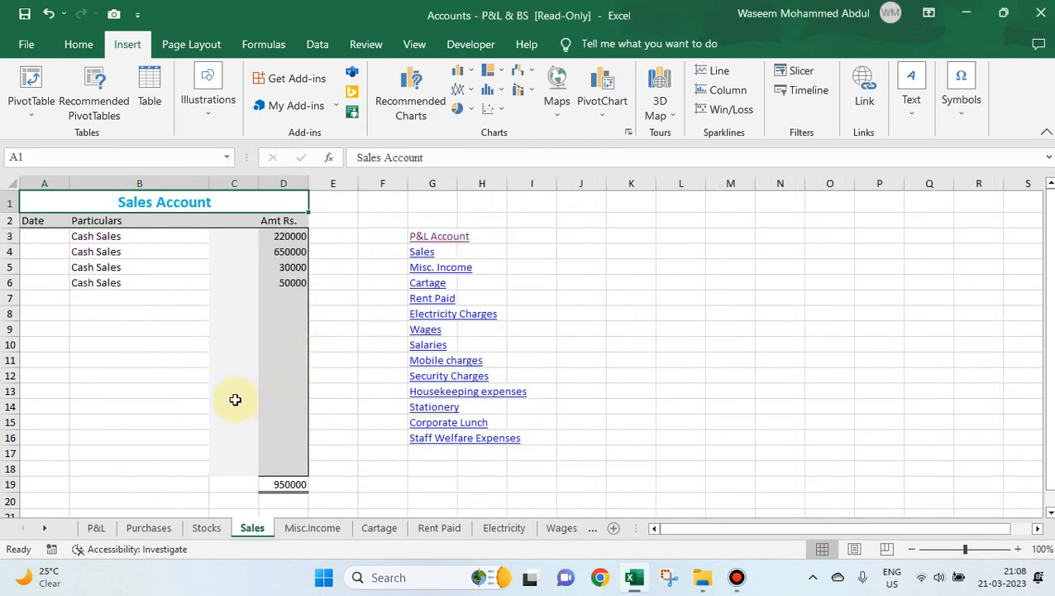
left_click(457, 242)
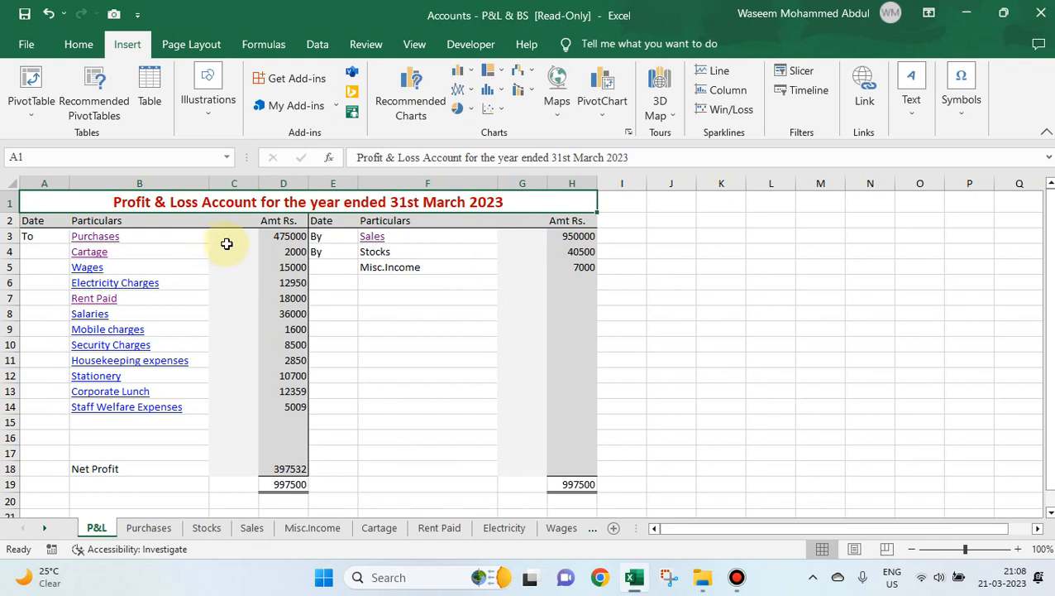
Hyperlink the Stocks entry in F4 to cell A1 of the Stocks sheet in the Accounts - P&L & BS workbook.
left_click(383, 255)
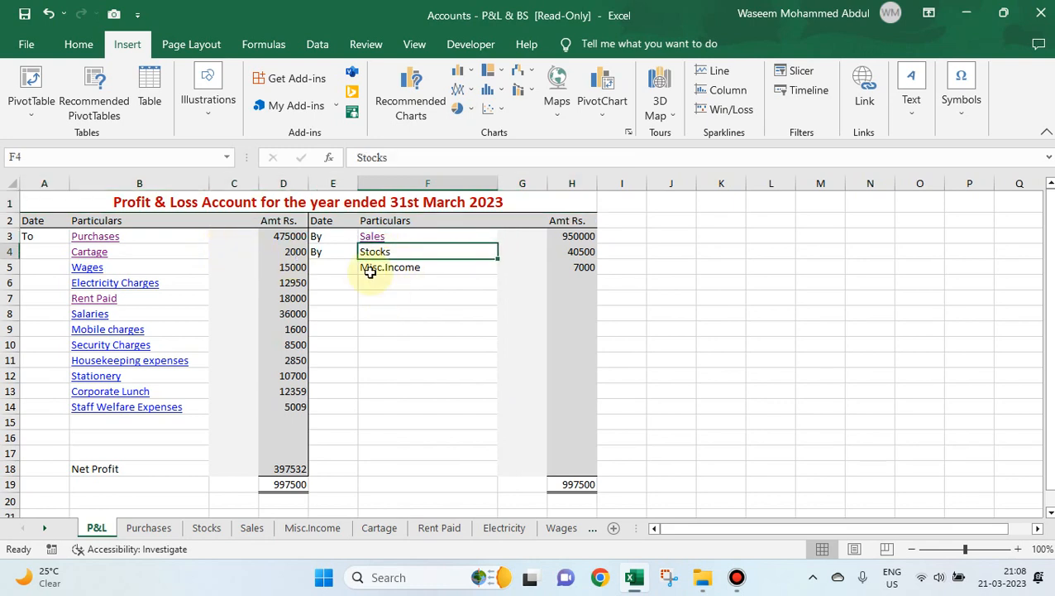
left_click(475, 310)
left_click(415, 252)
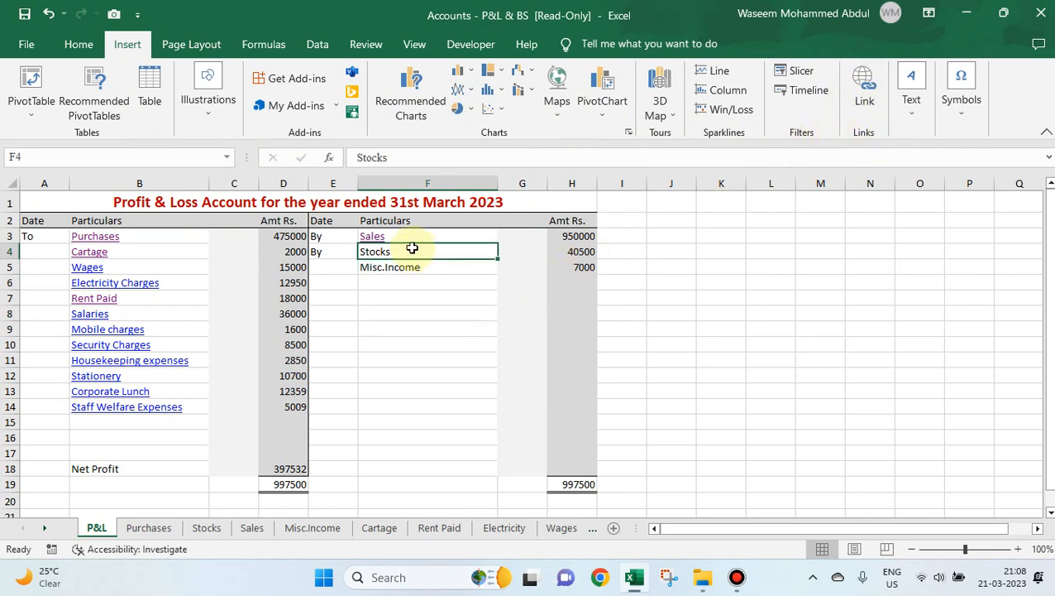
left_click(864, 98)
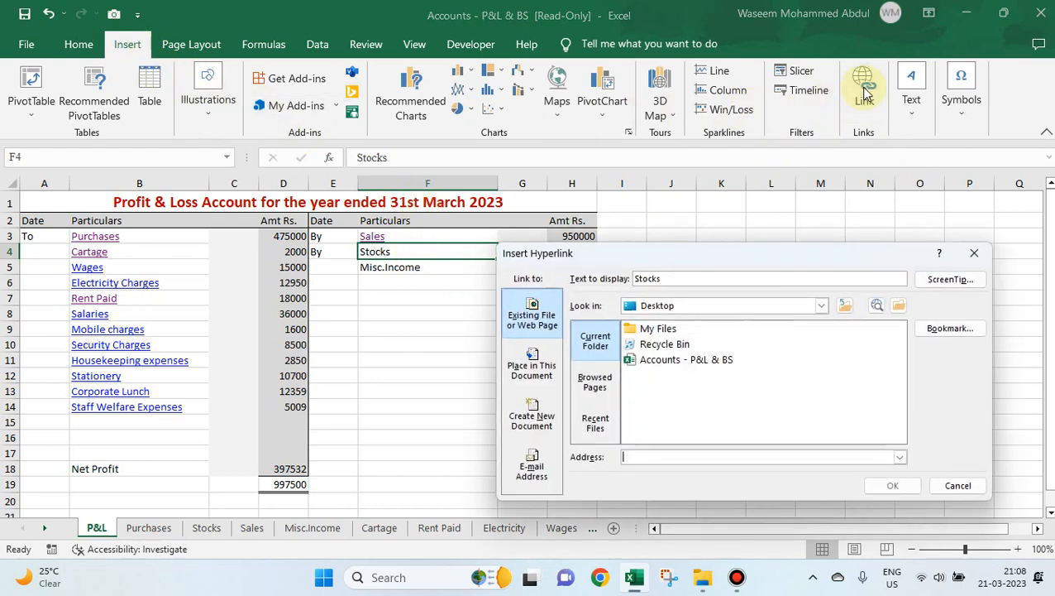
left_click(699, 363)
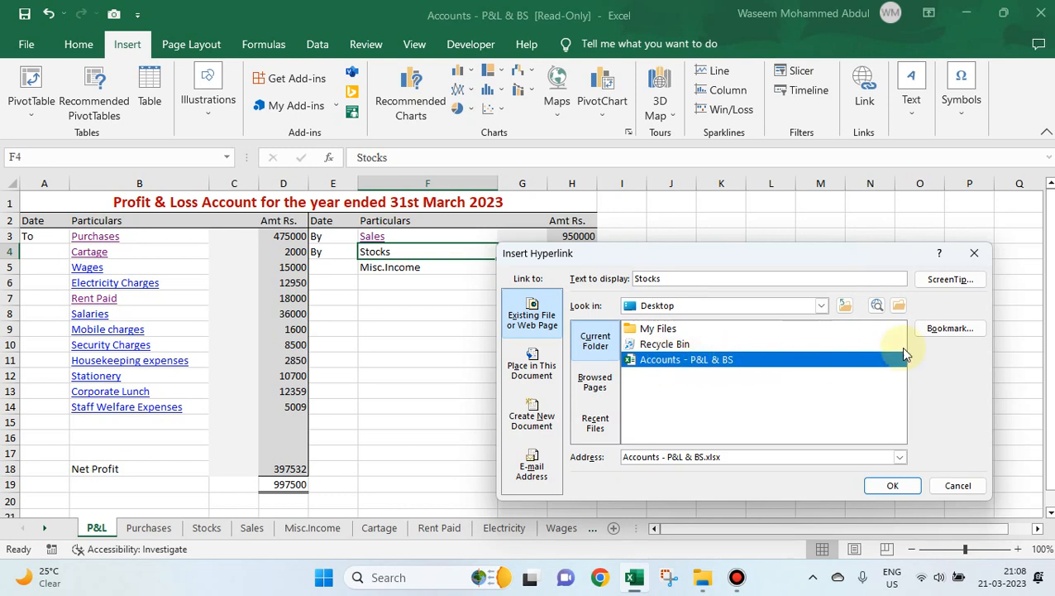
left_click(951, 328)
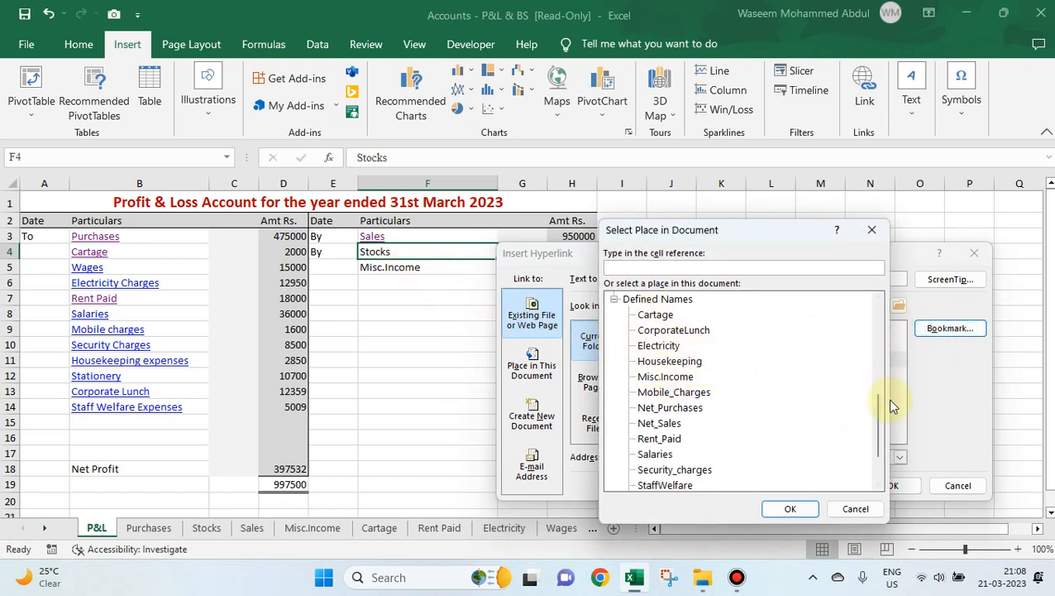
left_click_drag(879, 416, 878, 351)
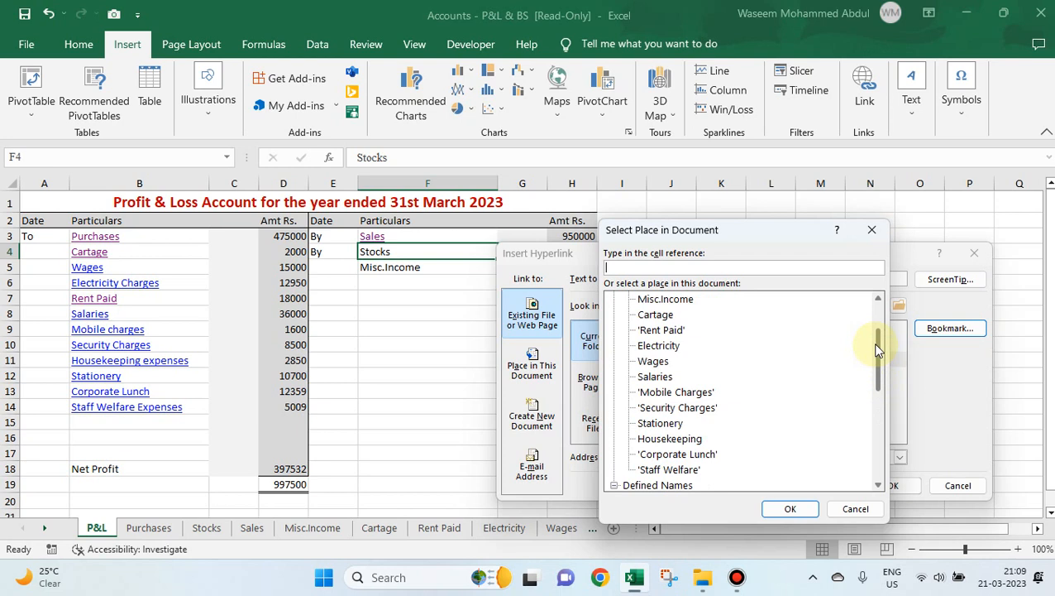
left_click_drag(879, 349, 877, 308)
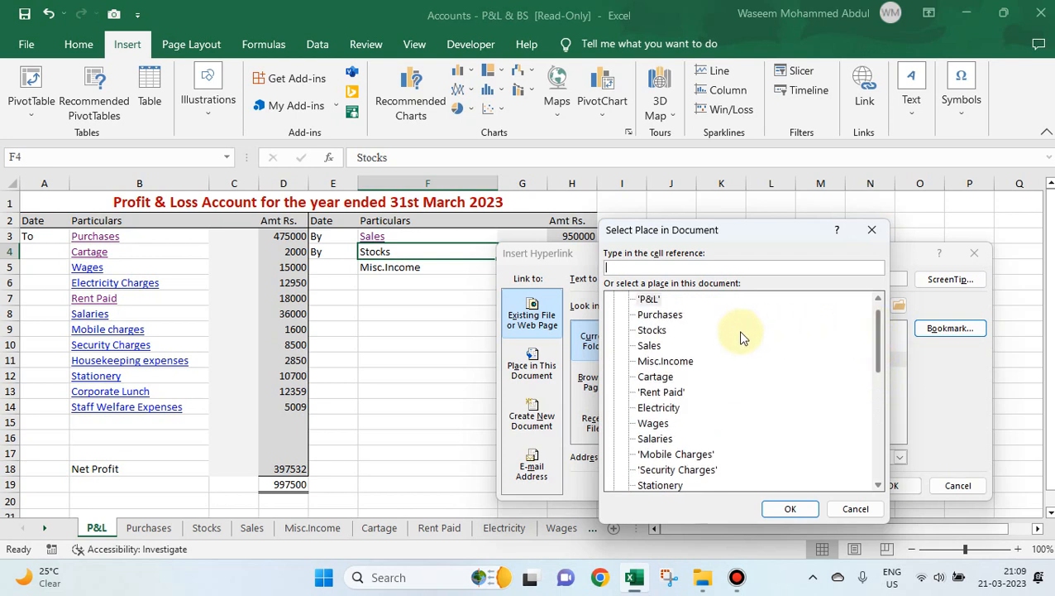
left_click(657, 331)
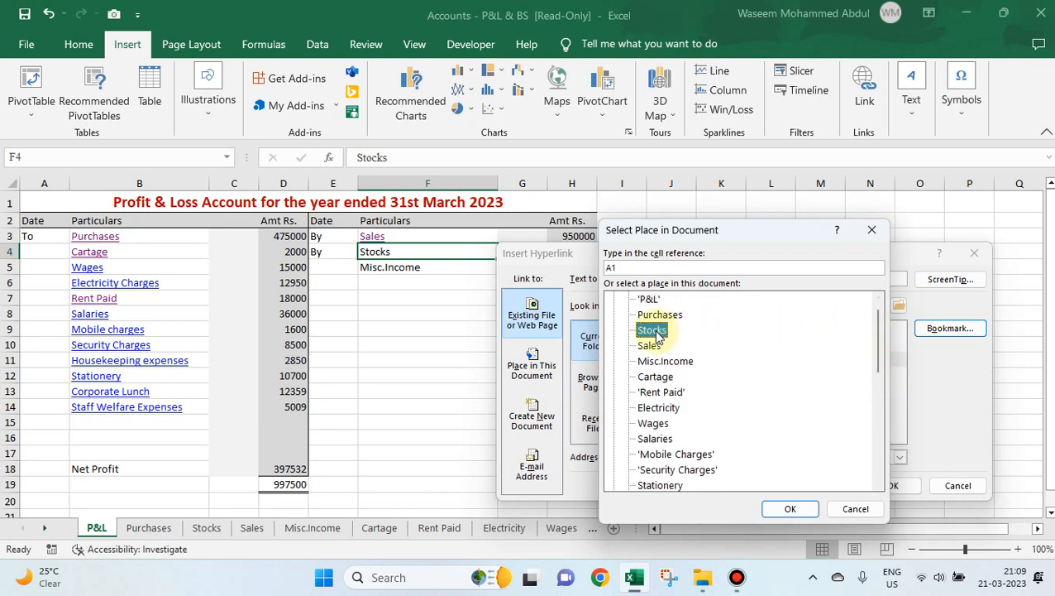
left_click(791, 507)
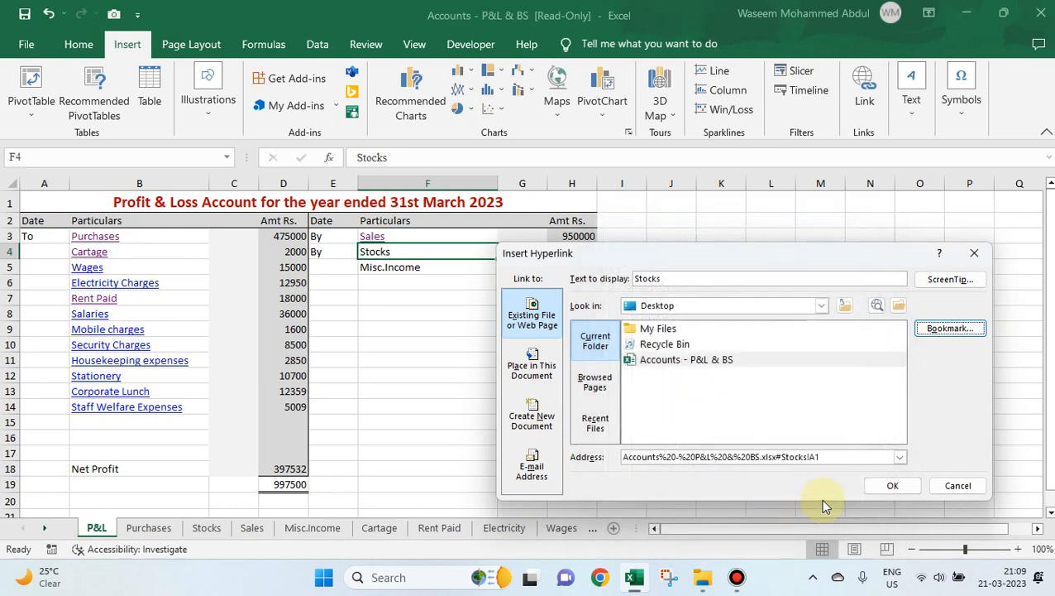
left_click(893, 488)
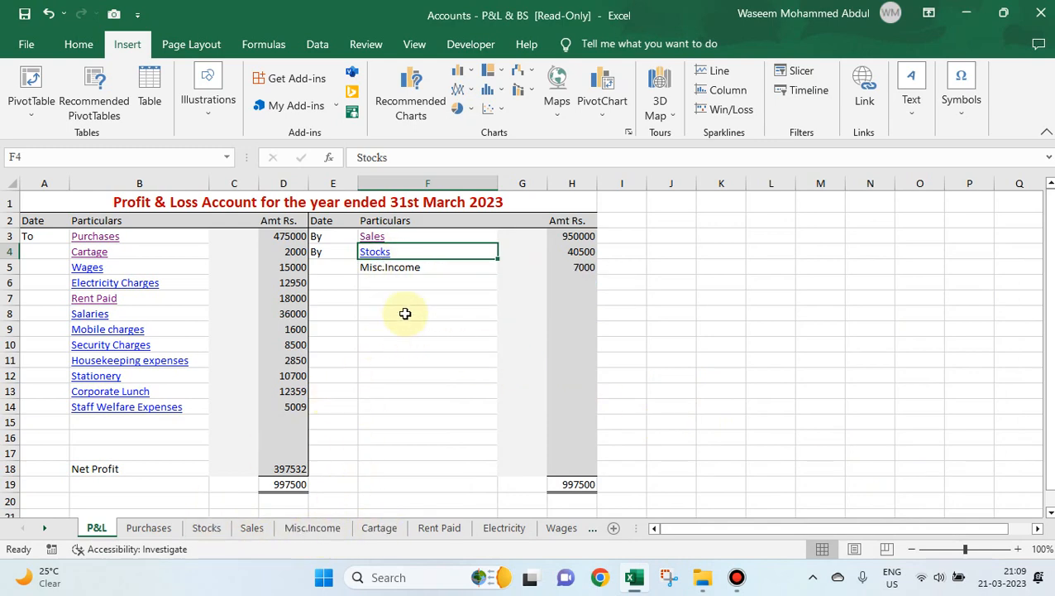
Test the Stocks link by opening the Stocks sheet twice, returning to the P&L sheet each time.
left_click(376, 253)
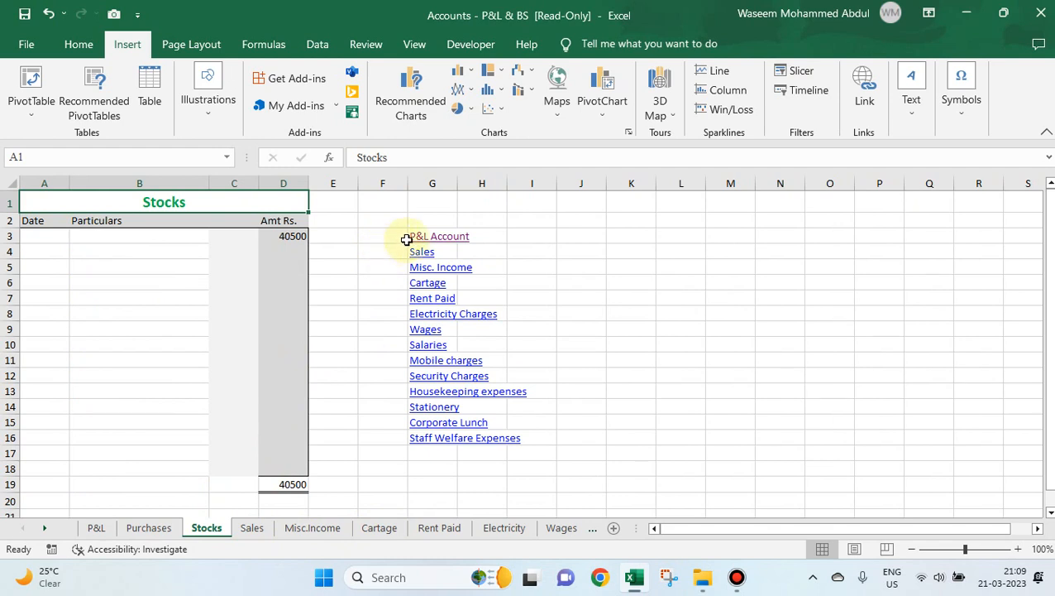
left_click(451, 240)
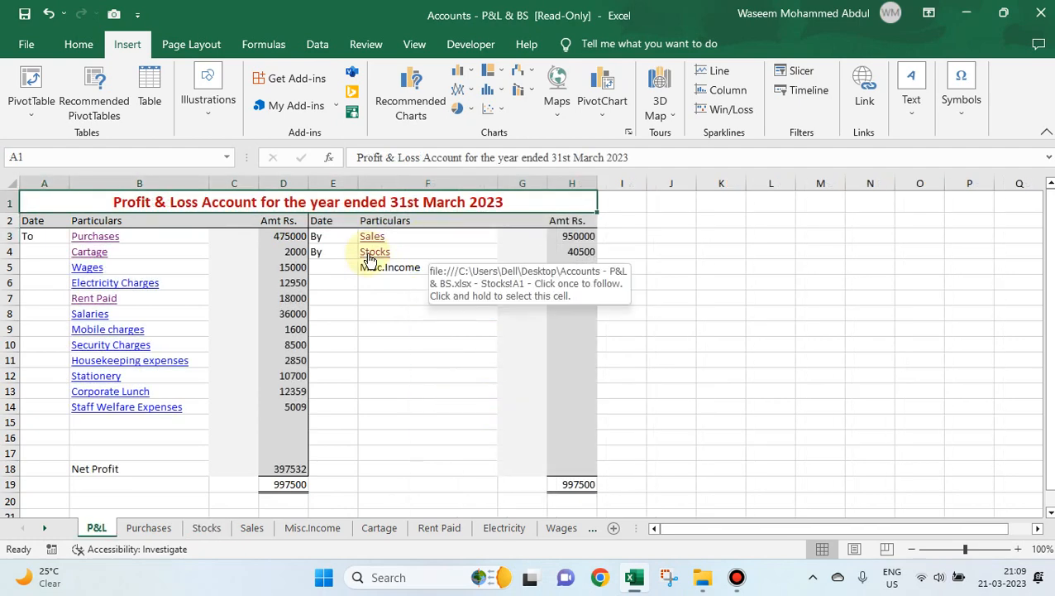
left_click(369, 253)
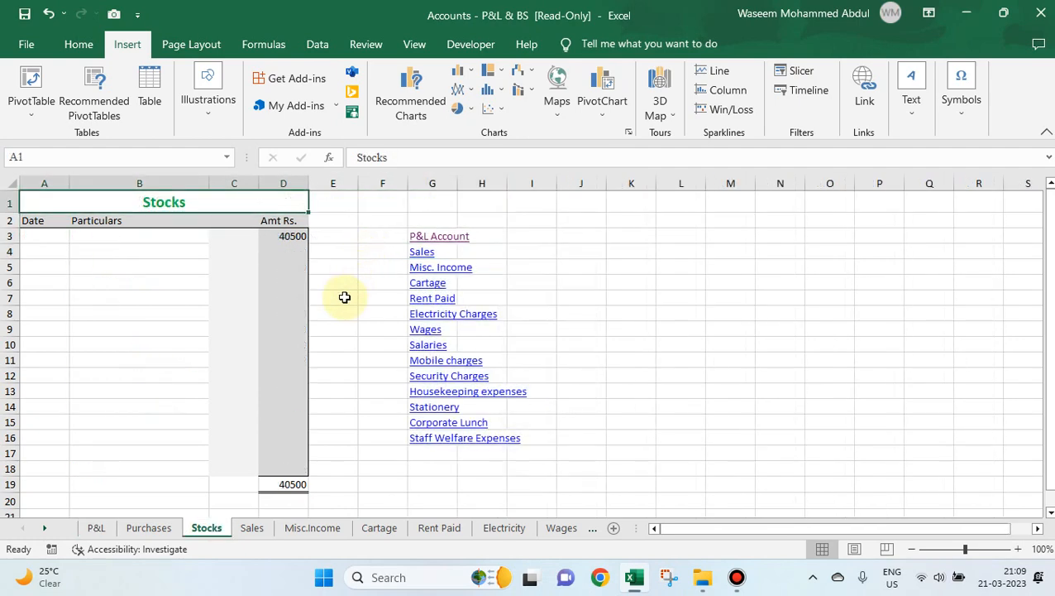
left_click(97, 529)
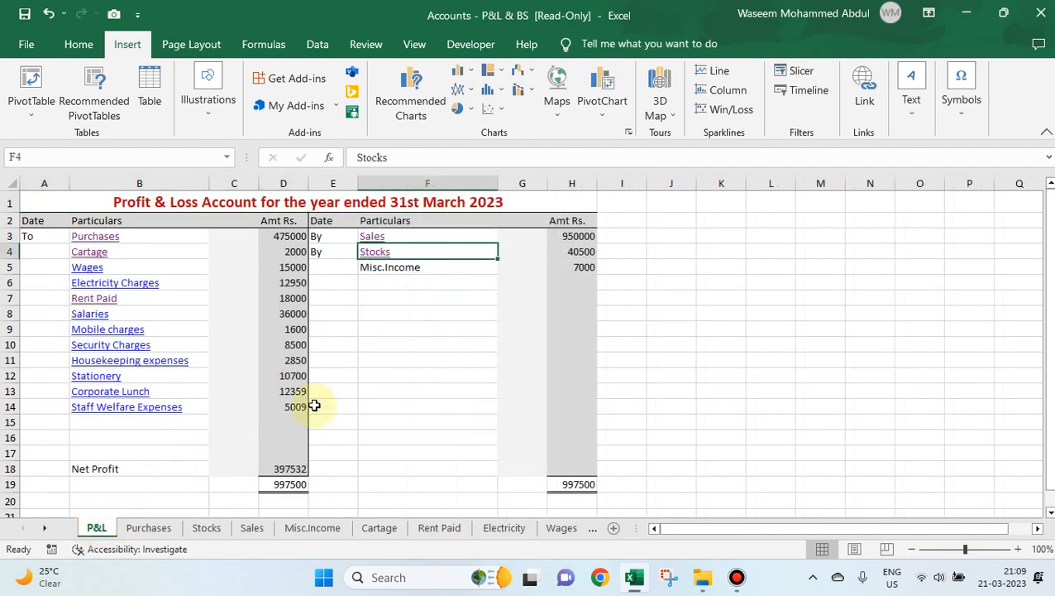
Hyperlink the Misc.Income entry in F5 to cell A1 of the Misc.Income sheet in the Accounts - P&L & BS workbook.
left_click(370, 267)
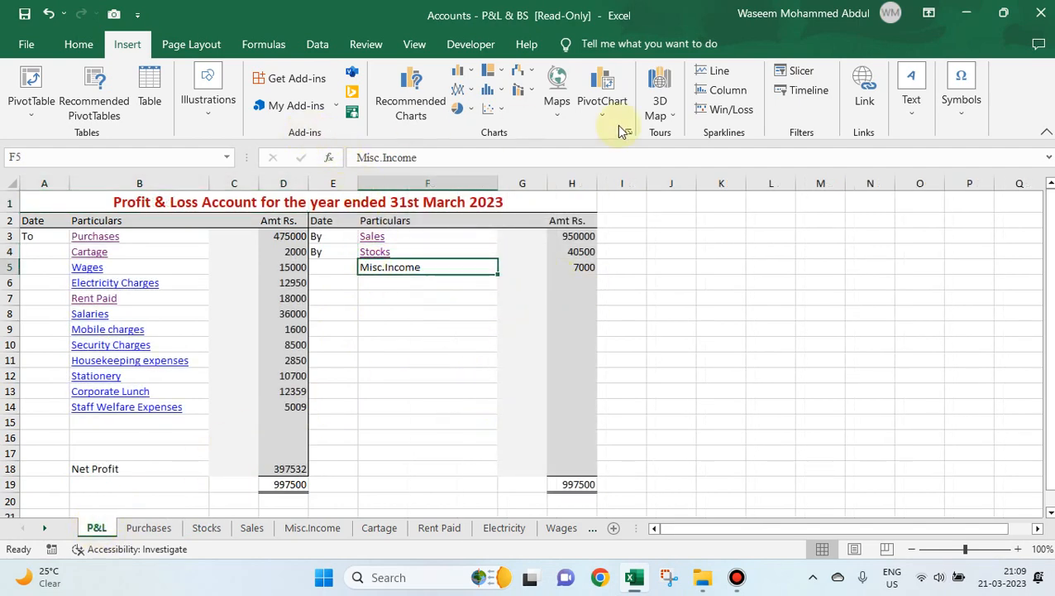
left_click(864, 103)
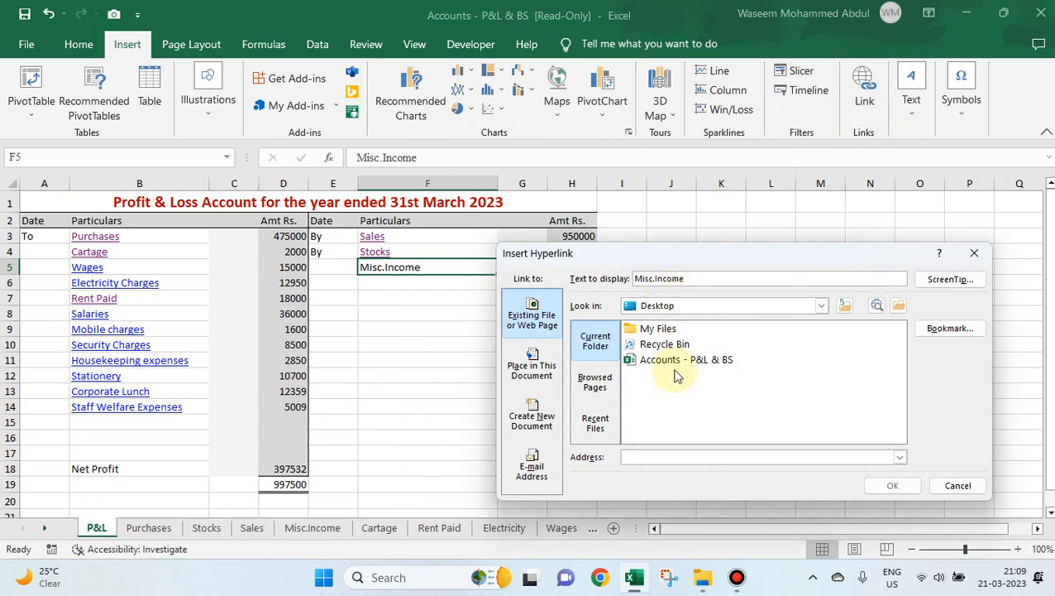
left_click(673, 360)
left_click(944, 328)
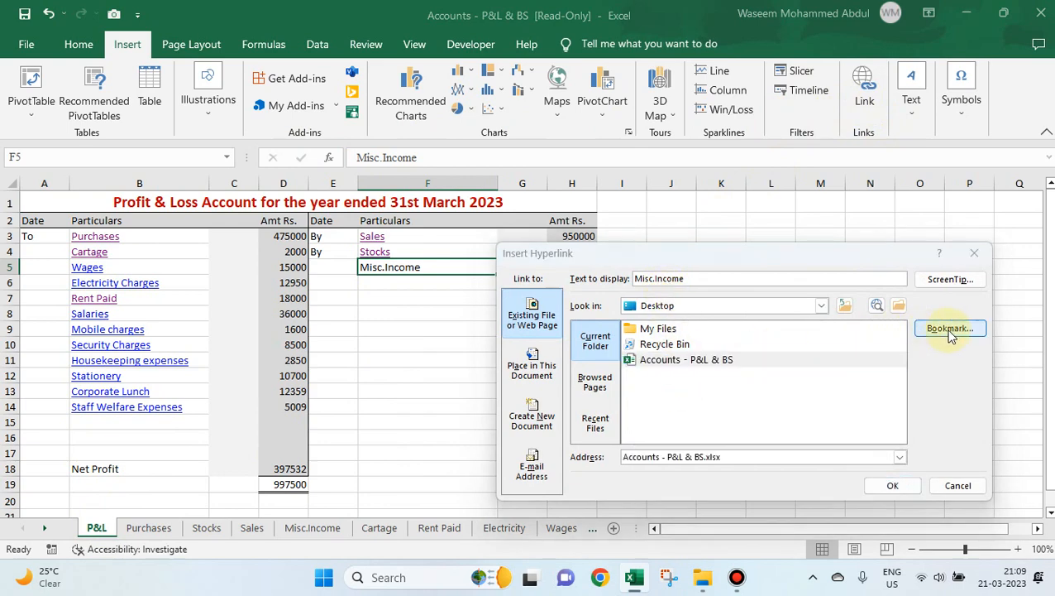
left_click_drag(876, 416, 876, 341)
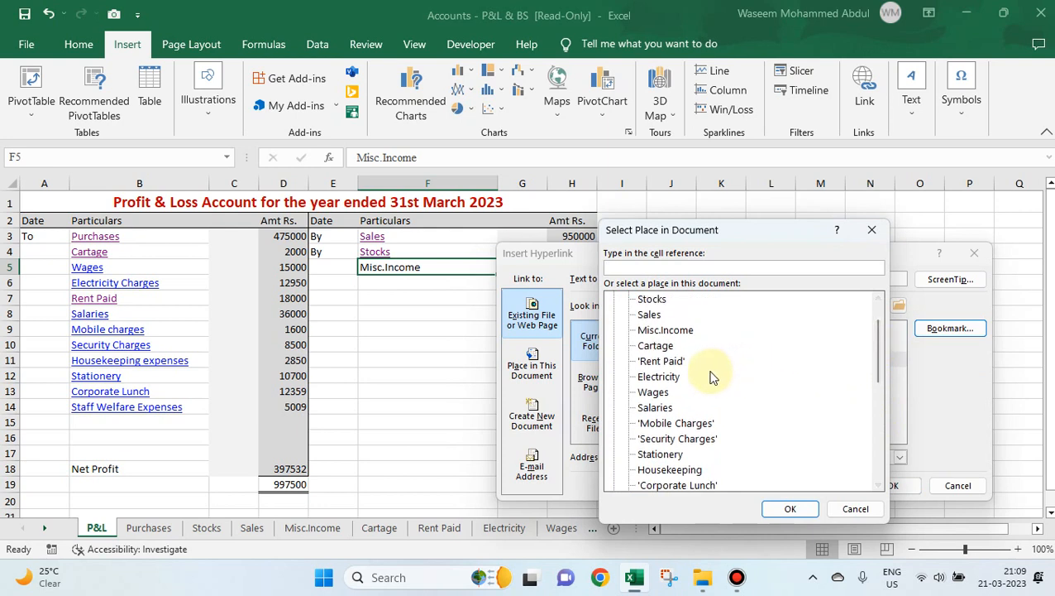
left_click(666, 332)
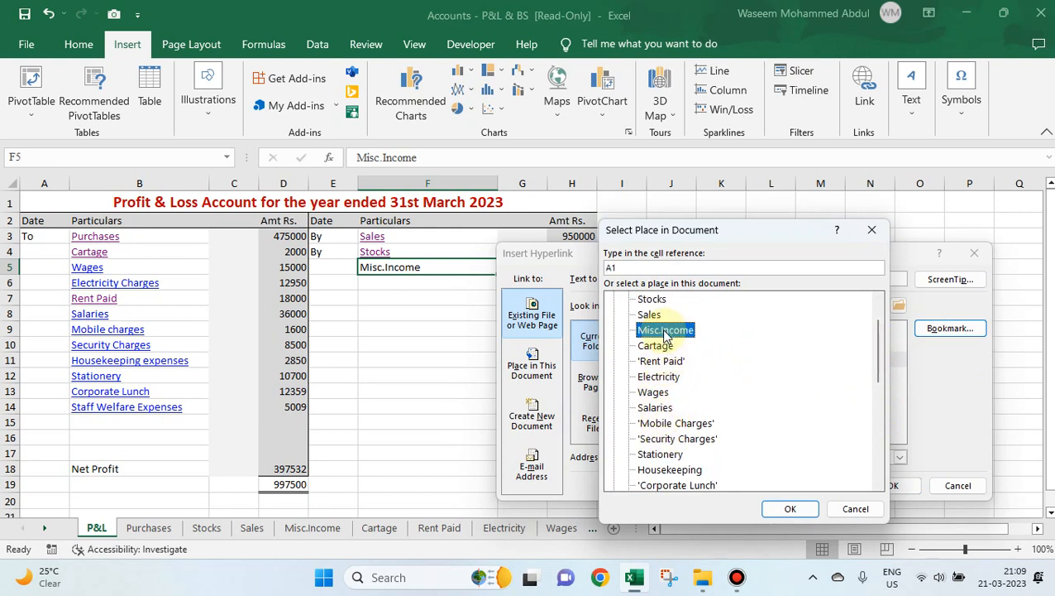
left_click(791, 510)
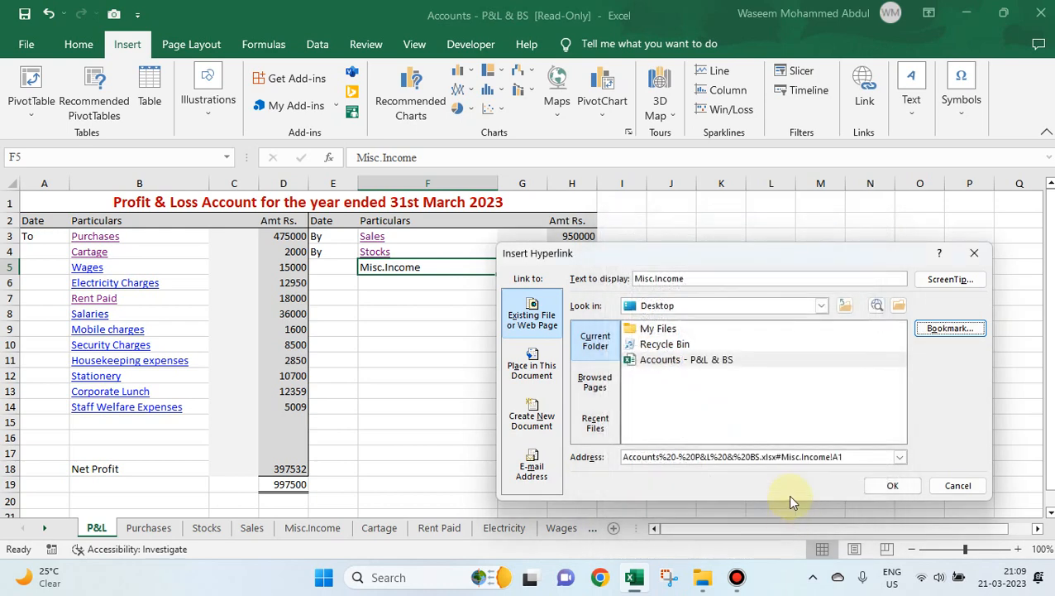
left_click(891, 486)
left_click(404, 308)
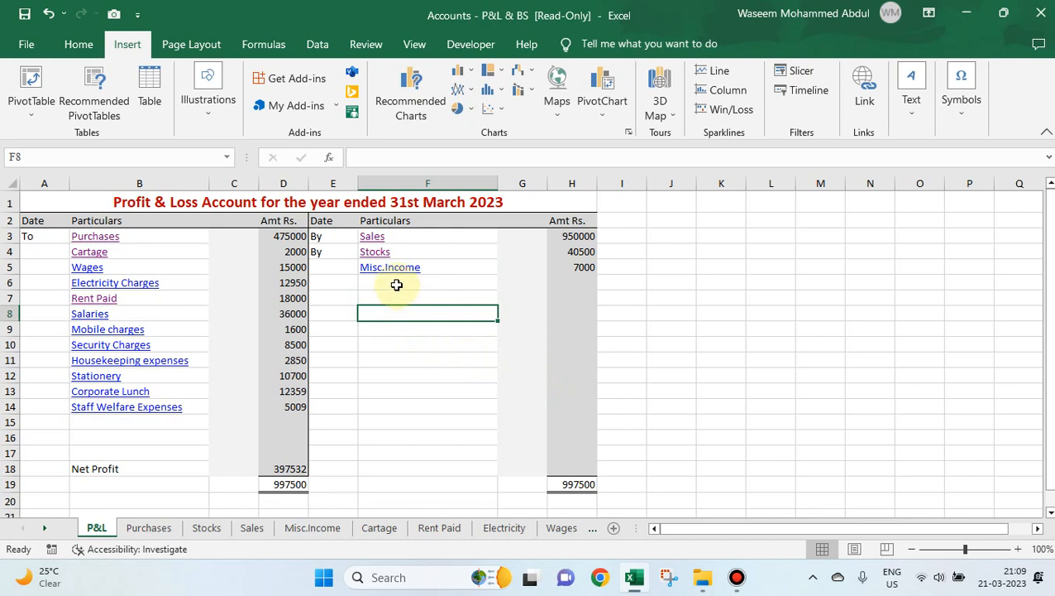
Examine the cell references and defined names available as link bookmarks in the Accounts - P&L & BS workbook from cell F6, without inserting a link.
left_click(397, 282)
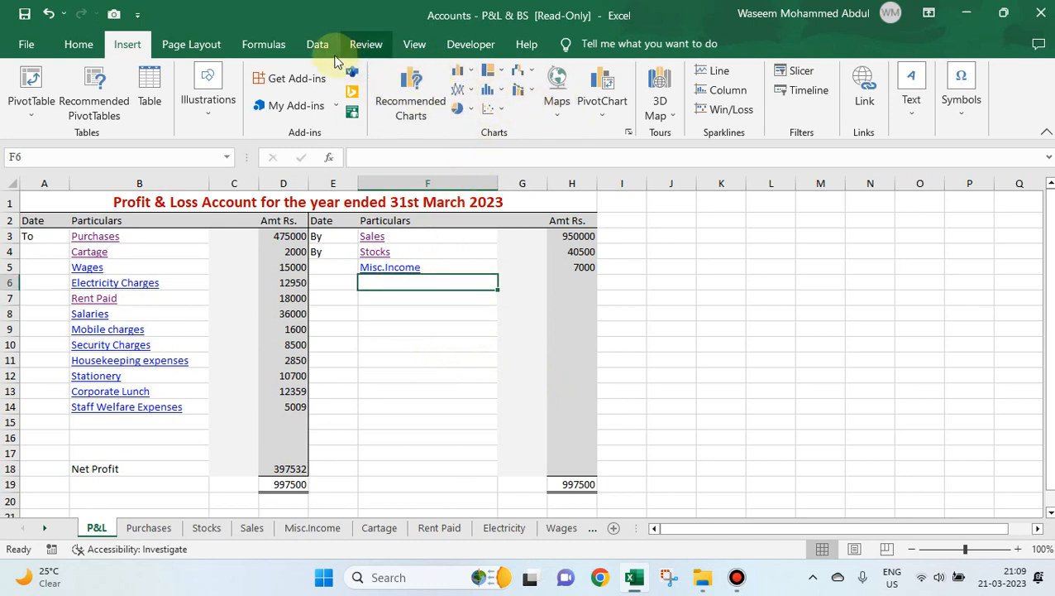
left_click(864, 91)
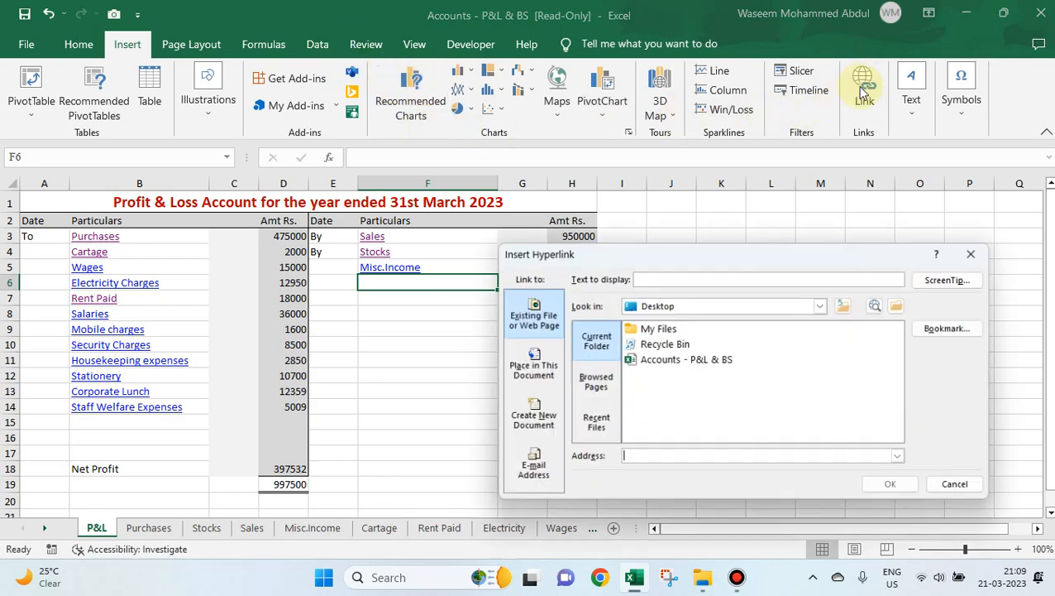
left_click(679, 364)
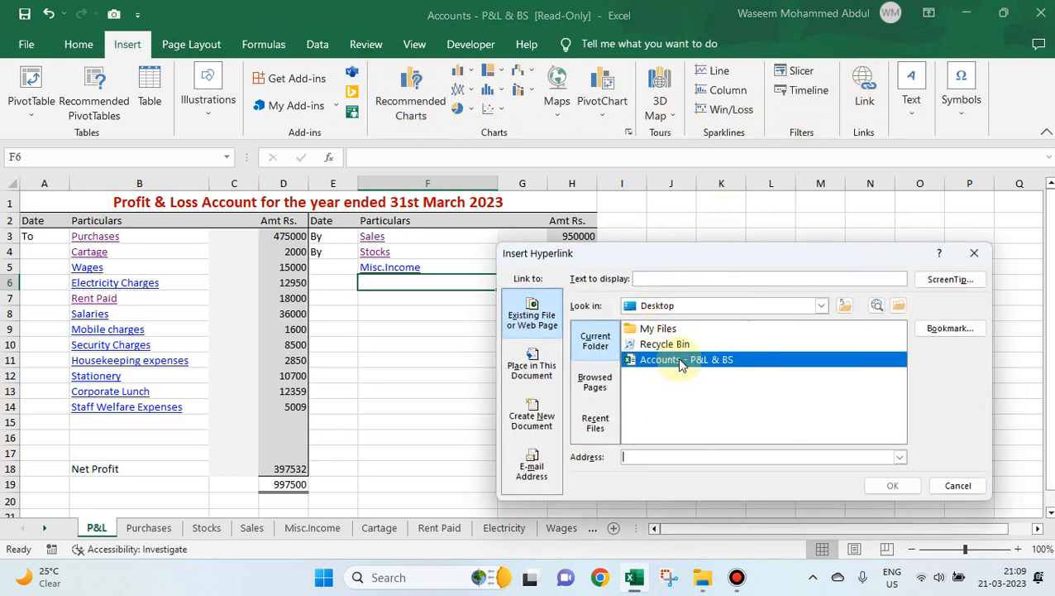
left_click(946, 329)
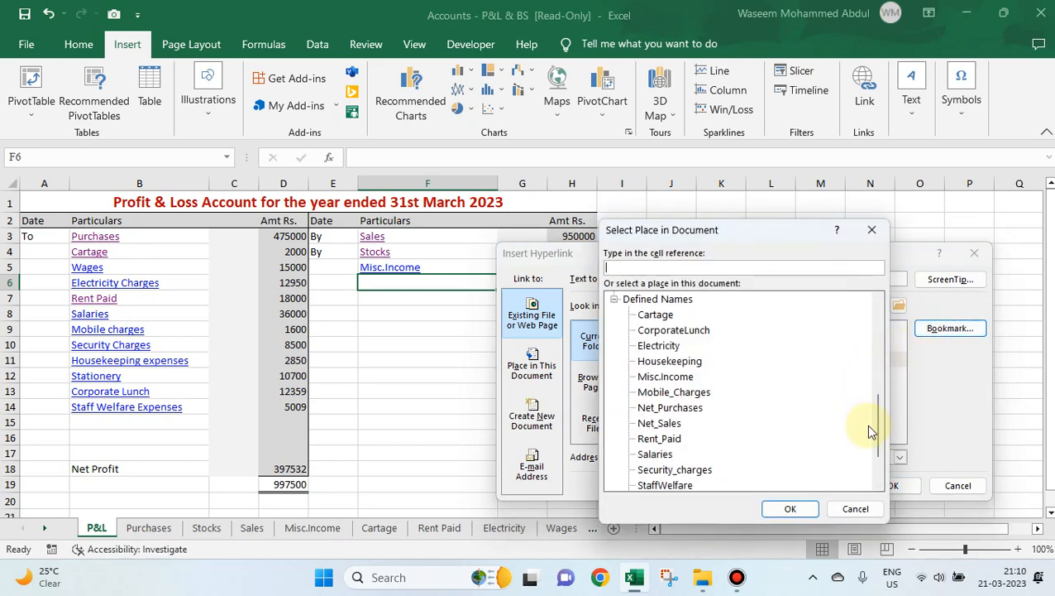
left_click_drag(880, 424, 879, 319)
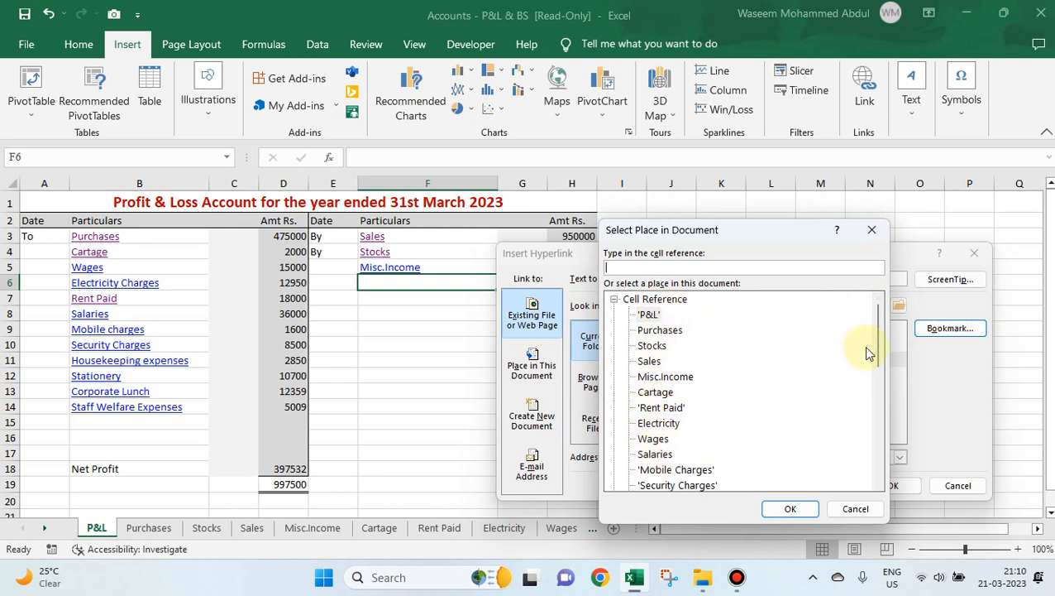
left_click_drag(879, 329, 882, 404)
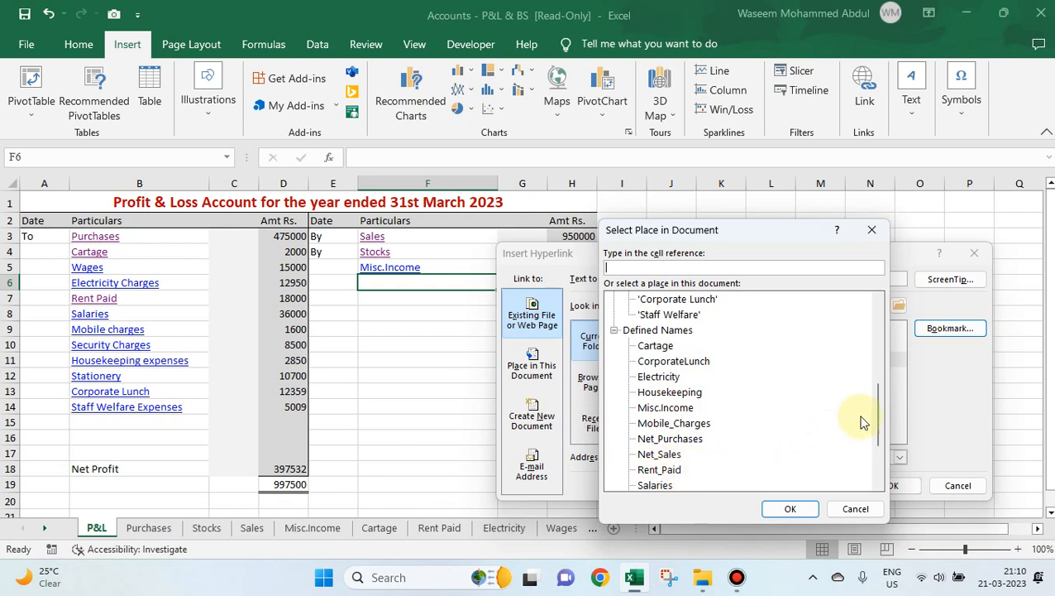
left_click_drag(874, 409, 873, 443)
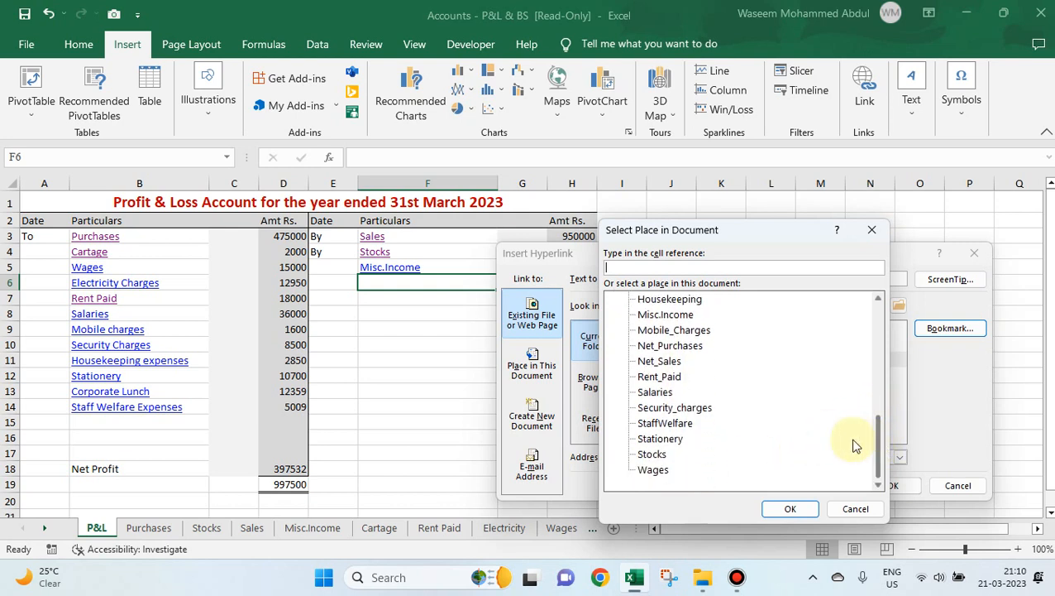
left_click(856, 510)
left_click(957, 485)
left_click(418, 308)
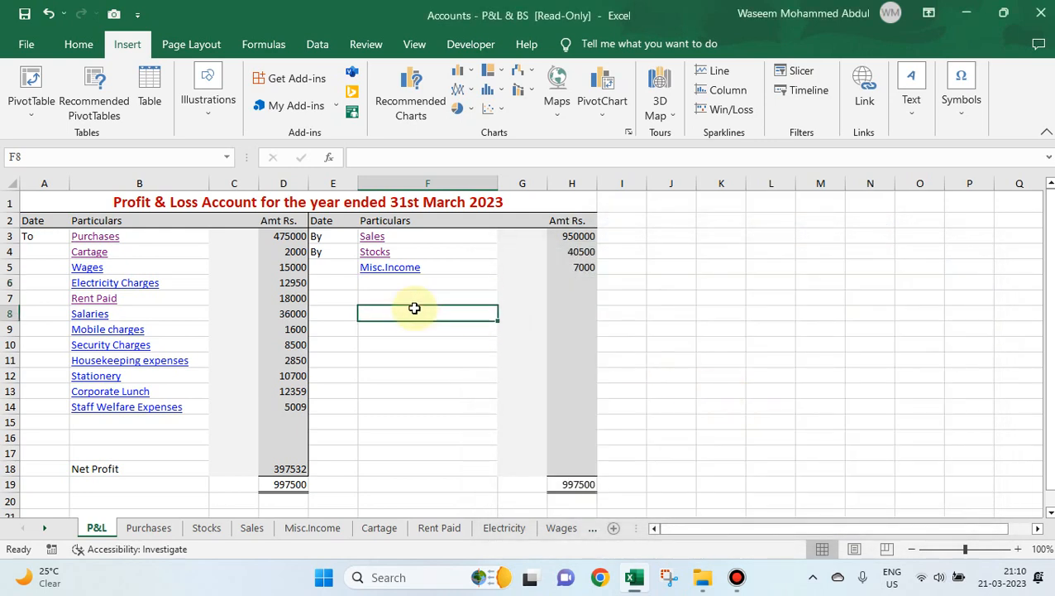
Check the defined name of the total in D19 on the Rent Paid sheet and return to the P&L sheet.
left_click(447, 529)
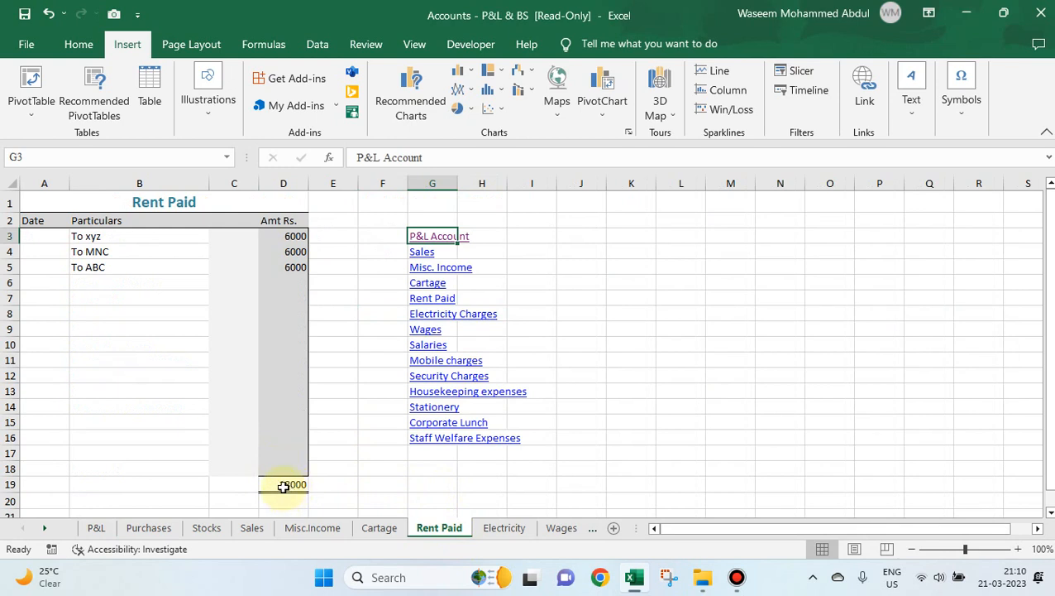
left_click(283, 487)
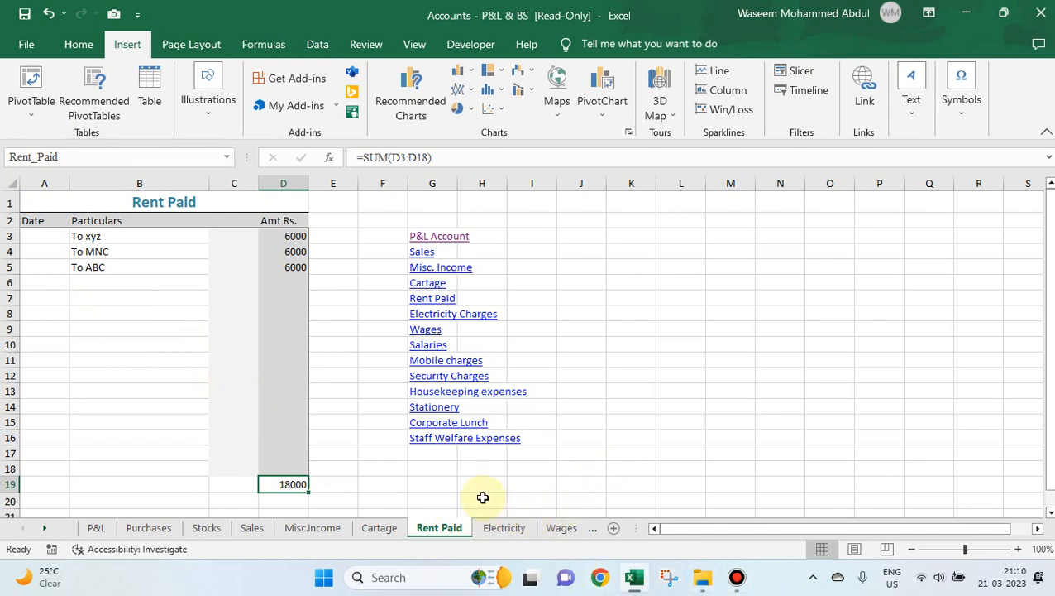
left_click(96, 528)
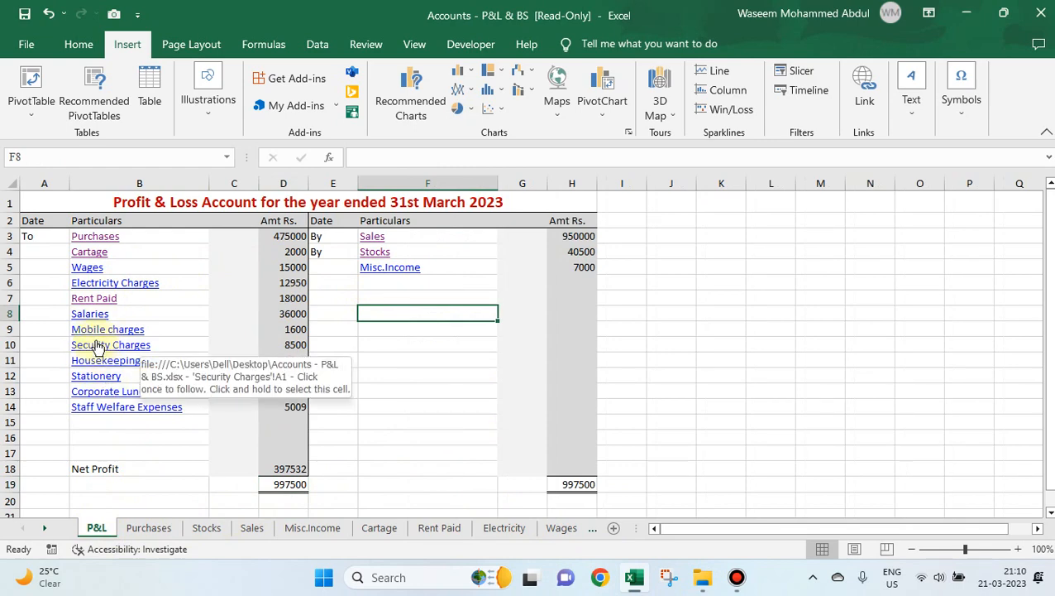
Look through the Purchases, Stocks, Sales, Misc.Income, Cartage and Rent Paid sheets, and select the Rent Paid table A1:D19.
left_click(171, 528)
left_click(206, 528)
left_click(253, 529)
left_click(308, 529)
left_click(378, 528)
left_click(439, 528)
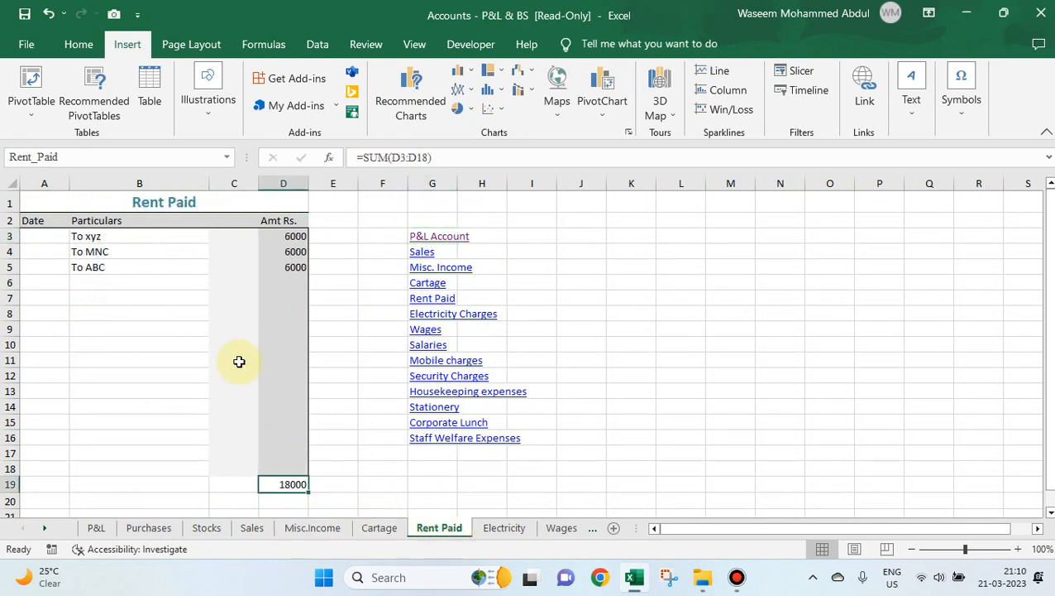
left_click_drag(59, 200, 214, 498)
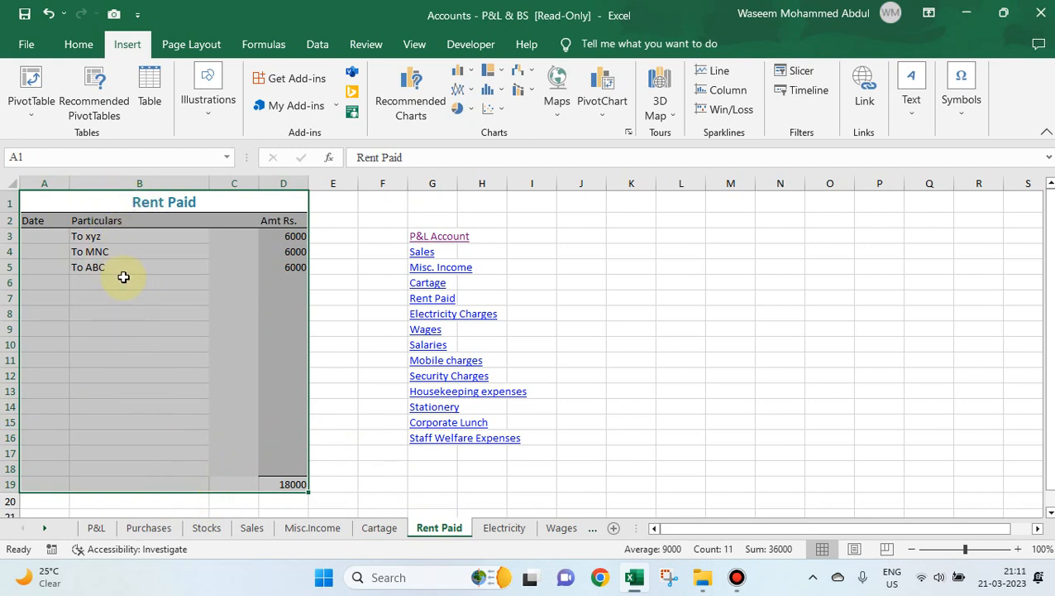
Group the account sheets from Purchases through Mobile Charges.
left_click(154, 532)
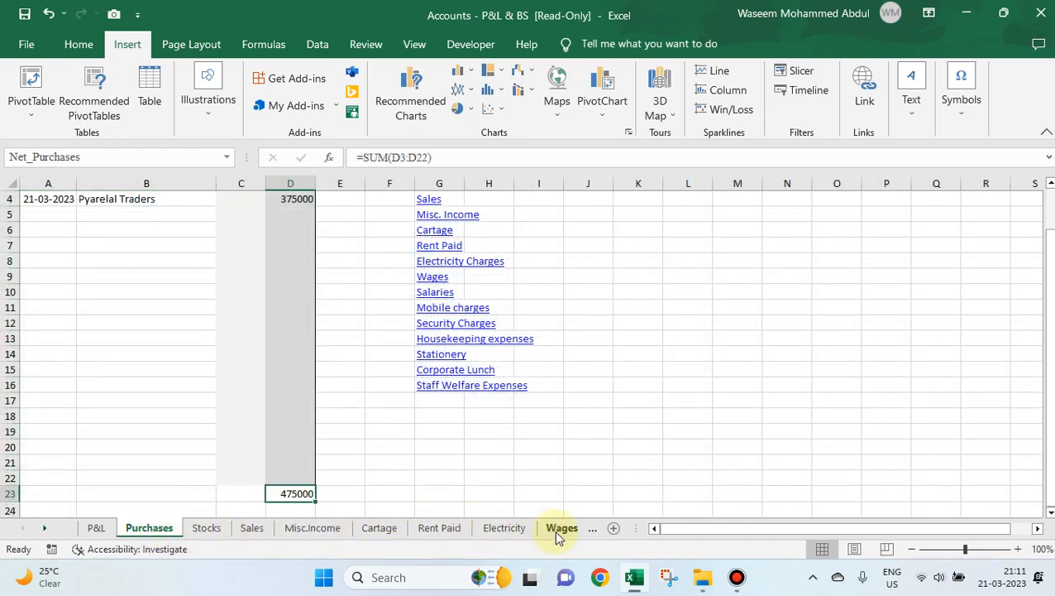
left_click(216, 533, "ctrl")
left_click(251, 534, "ctrl")
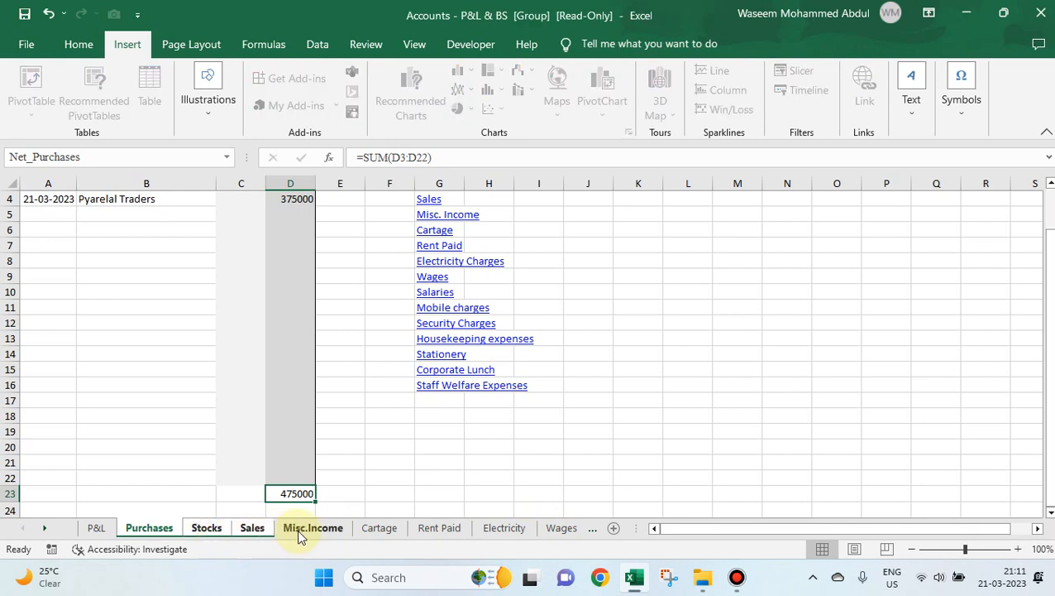
left_click(592, 527)
left_click(561, 530, "ctrl")
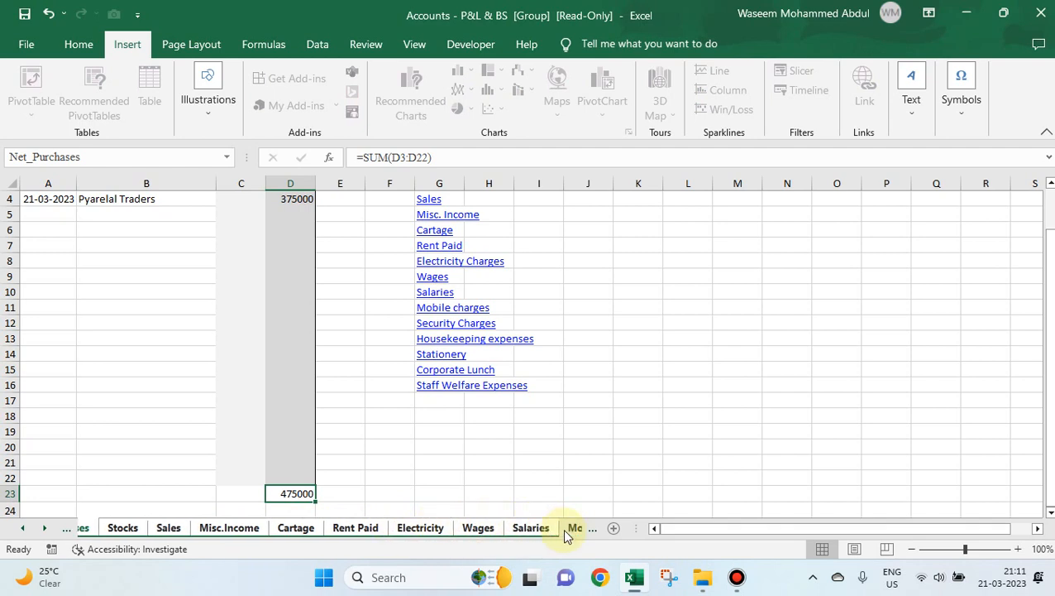
left_click(551, 530, "ctrl")
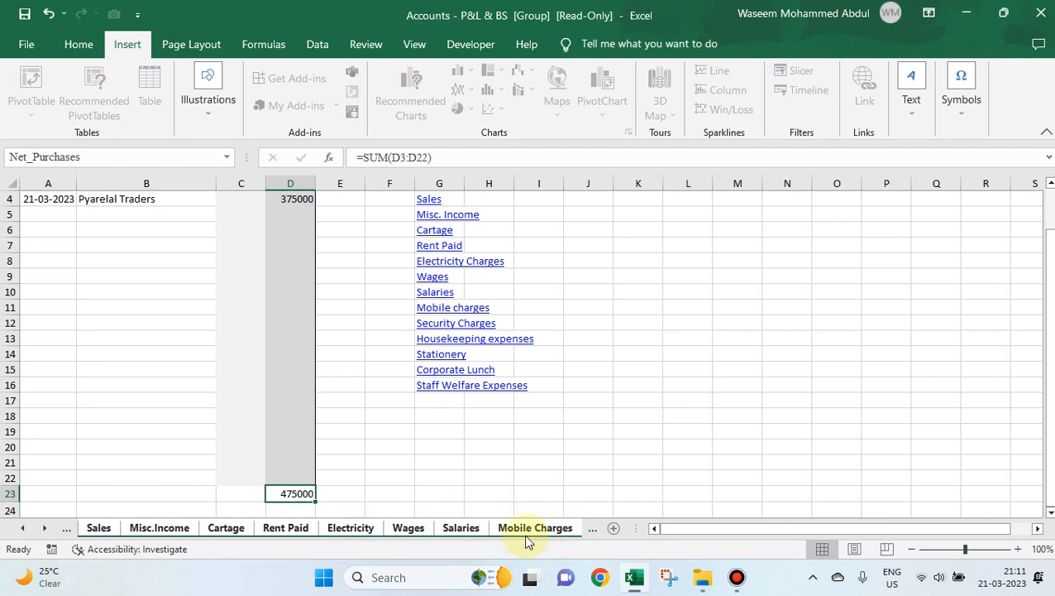
Show the Electricity sheet within the group and select its title in A1 and the entries table below it.
right_click(343, 534)
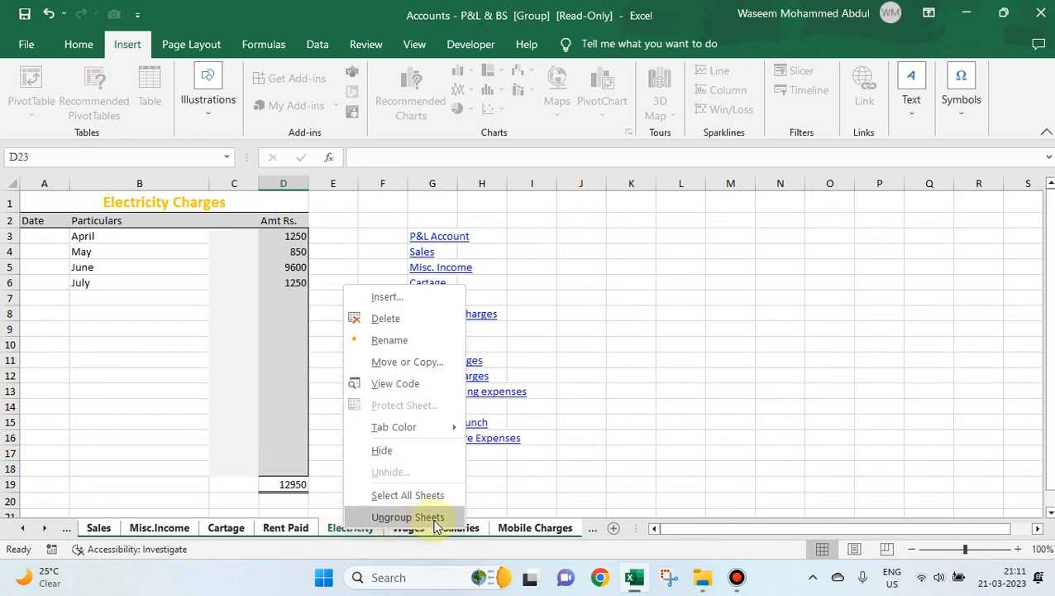
left_click(162, 453)
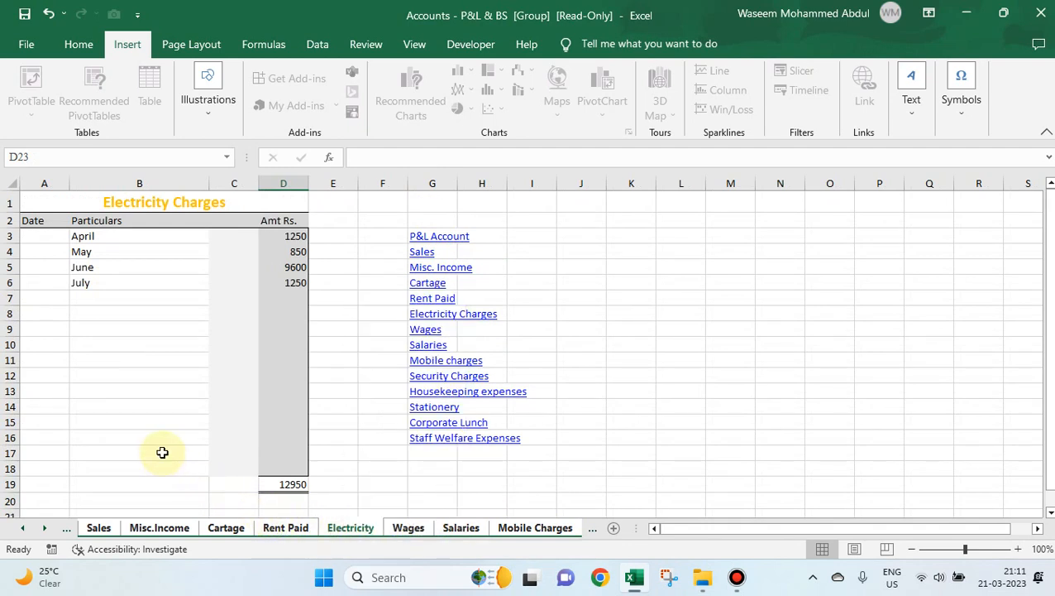
left_click(98, 199)
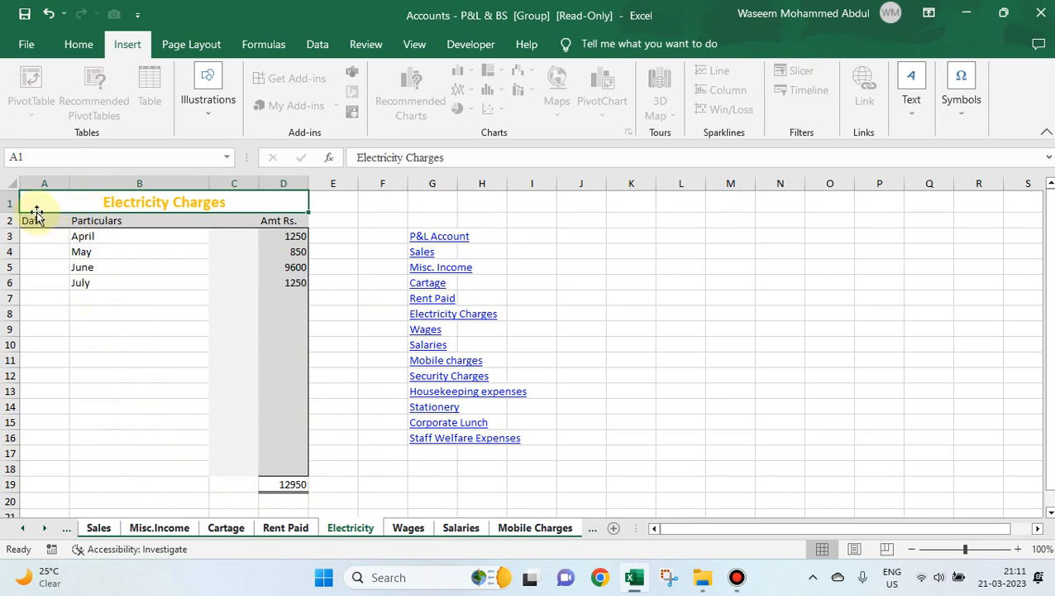
left_click_drag(38, 219, 279, 317)
left_click(226, 386)
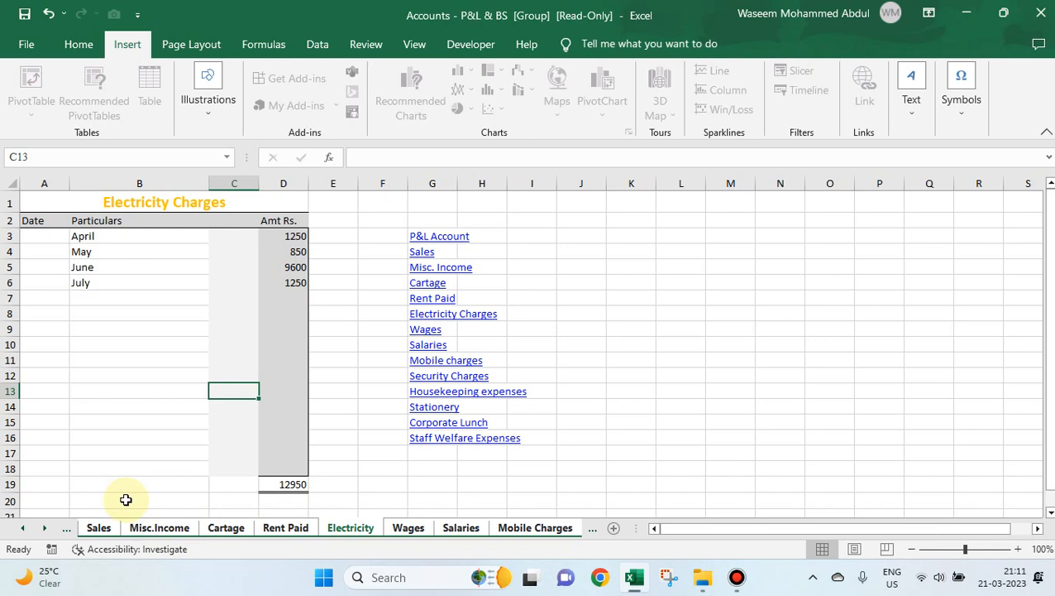
Ungroup the sheets from the Misc.Income sheet and follow its P&L Account link.
right_click(178, 528)
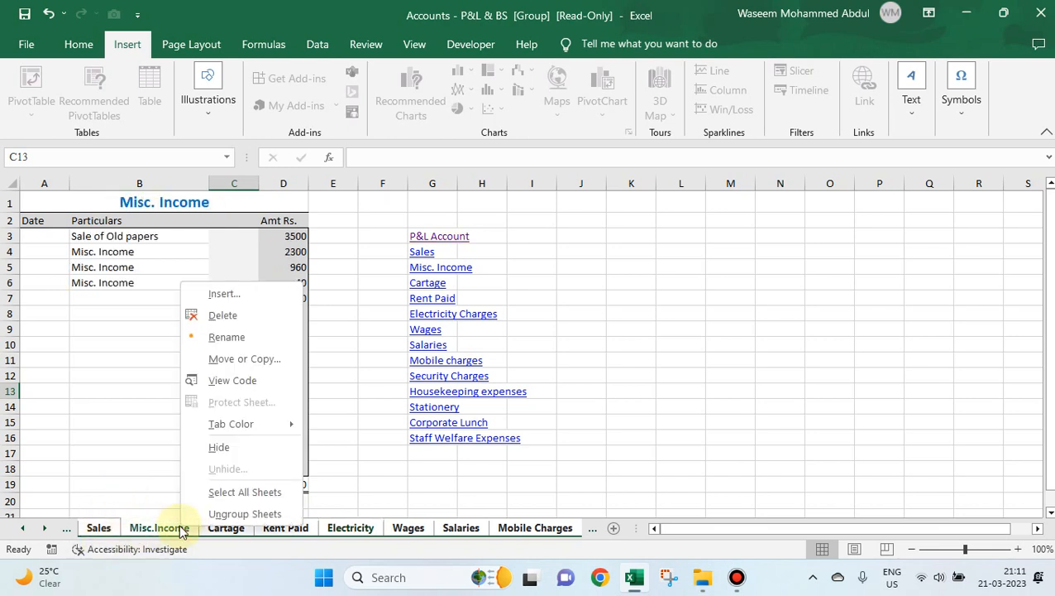
left_click(238, 517)
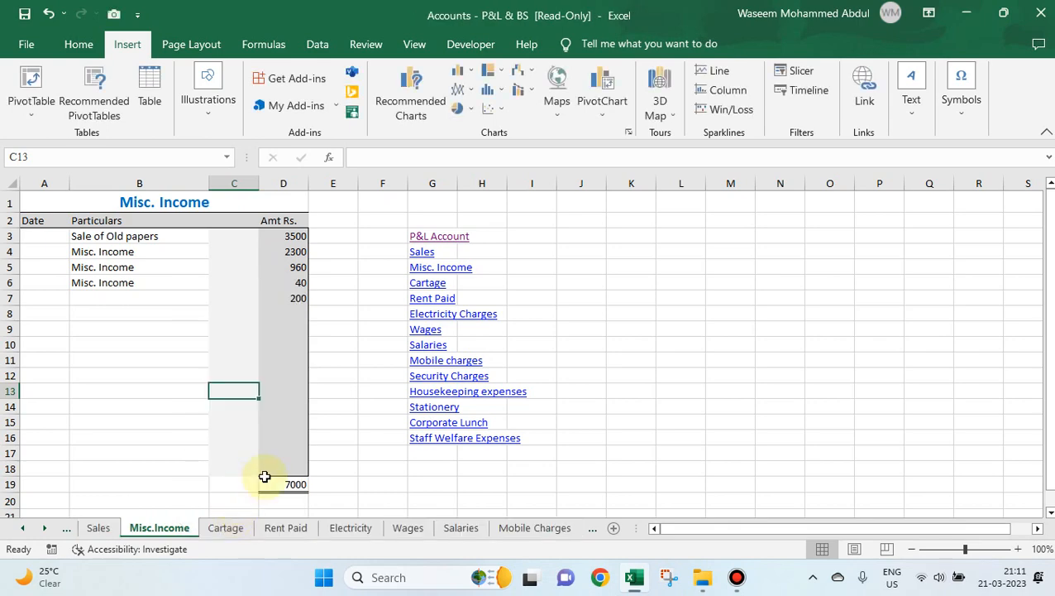
left_click(500, 245)
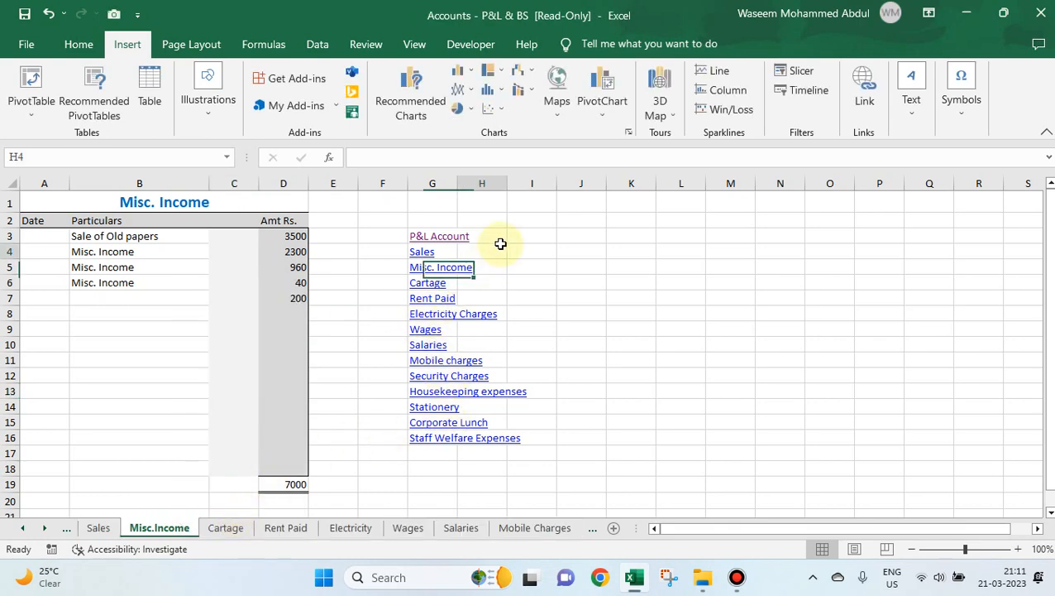
left_click(446, 237)
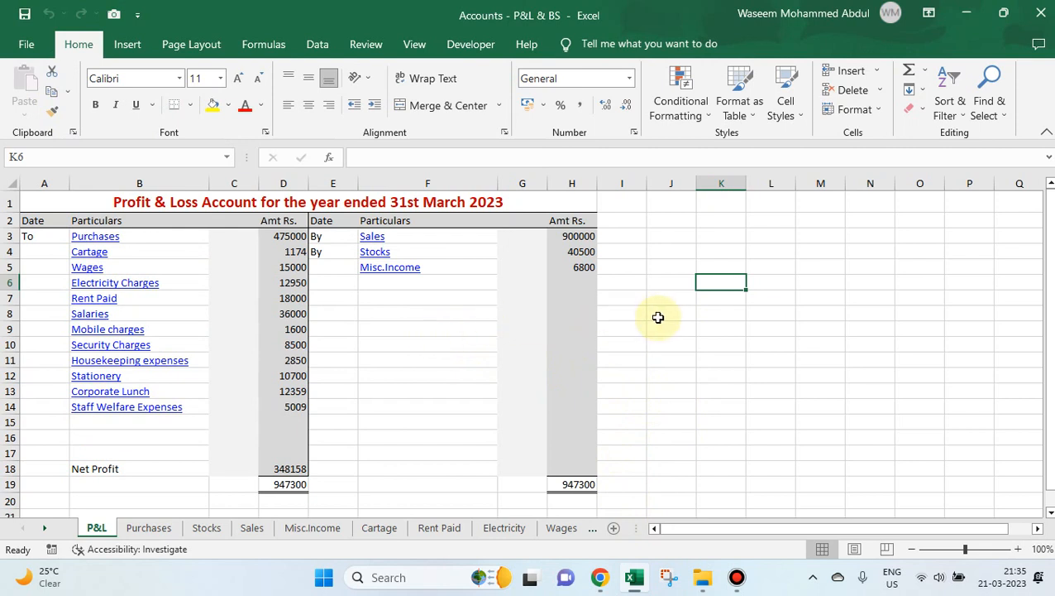
Switch to Chrome and open the Shop page of the excelprograms.in website.
mouse_move(603, 578)
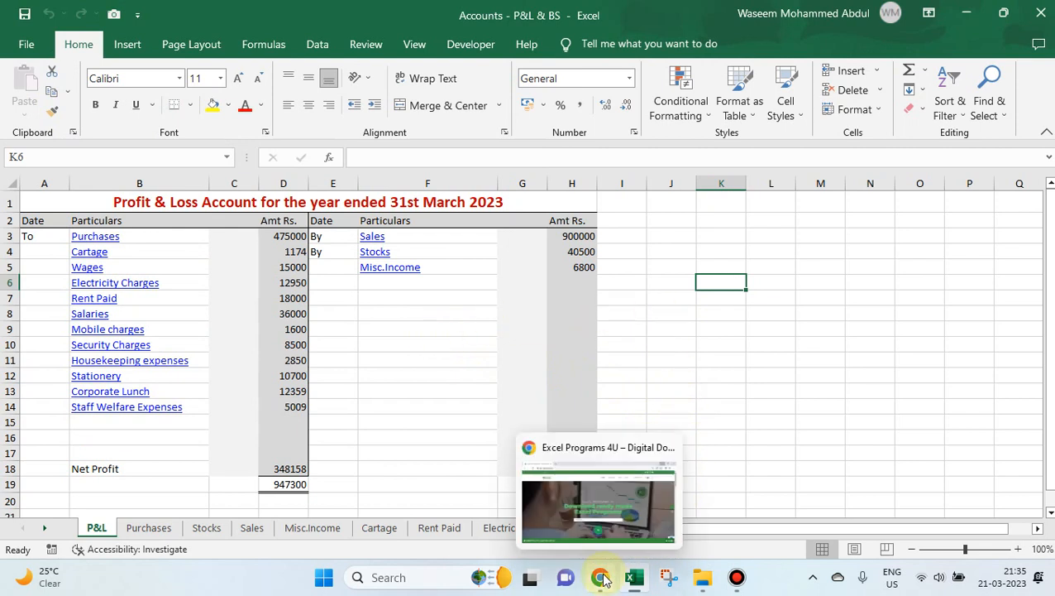
left_click(573, 496)
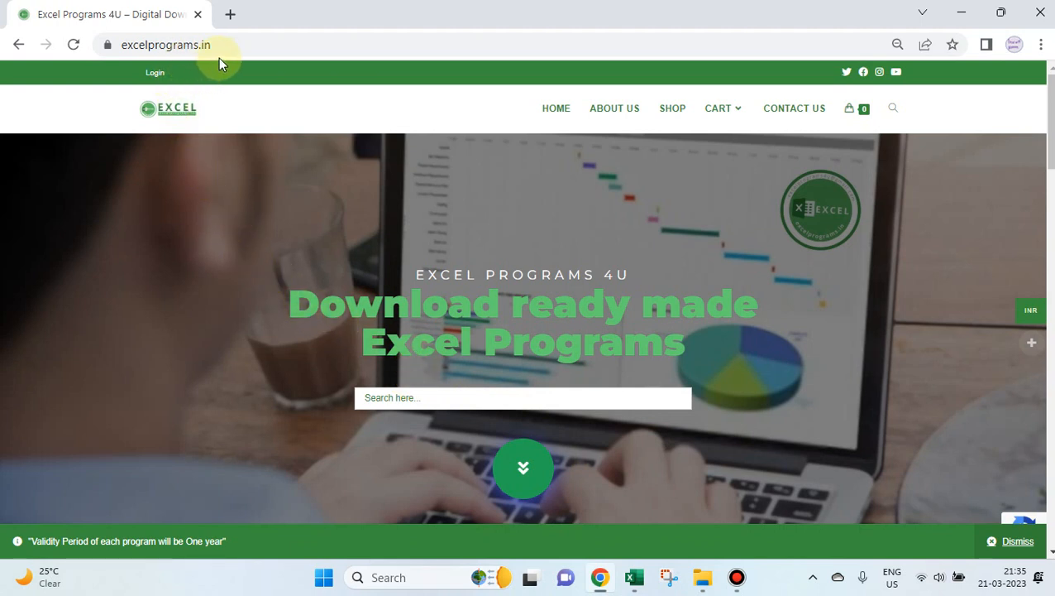
left_click(672, 109)
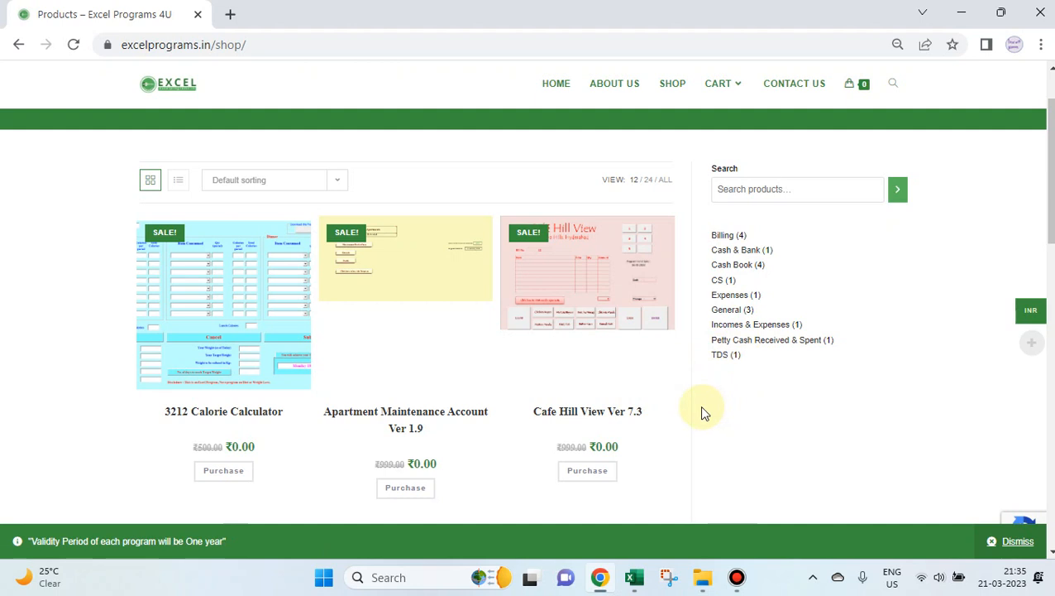
Look through the ready-made Excel programs listed on the Shop page, down to Premium Restaurant Billing, and return to the start of the product list.
scroll(645, 405, "down", 1)
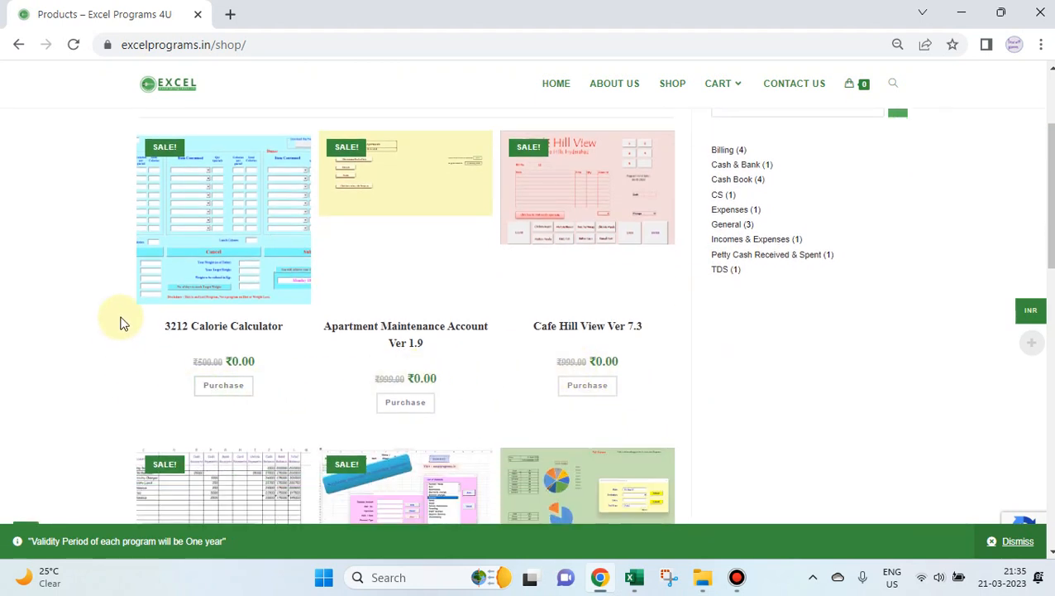
scroll(124, 324, "down", 3)
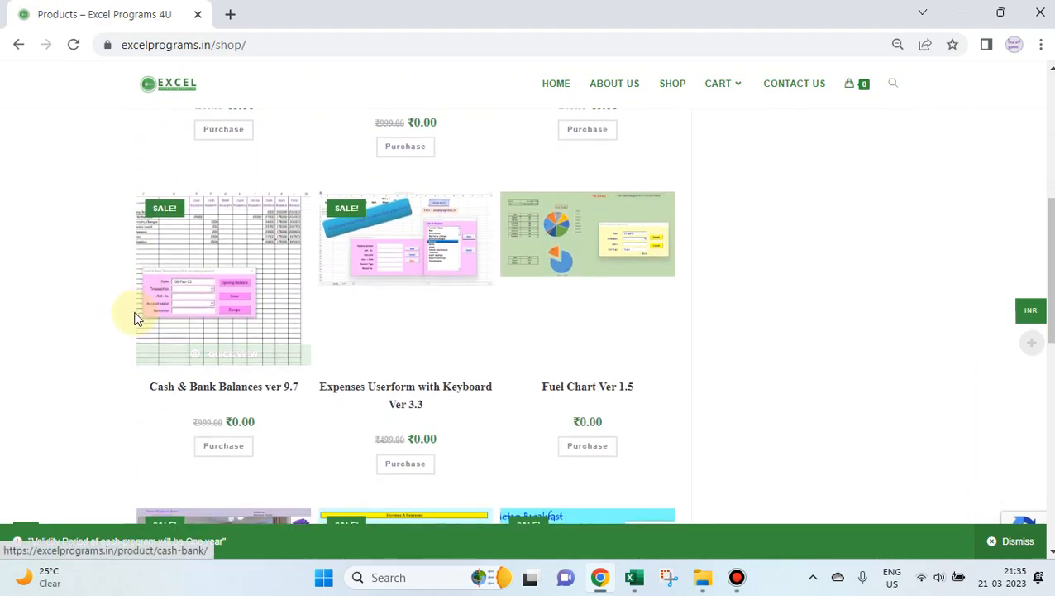
scroll(137, 319, "down", 1)
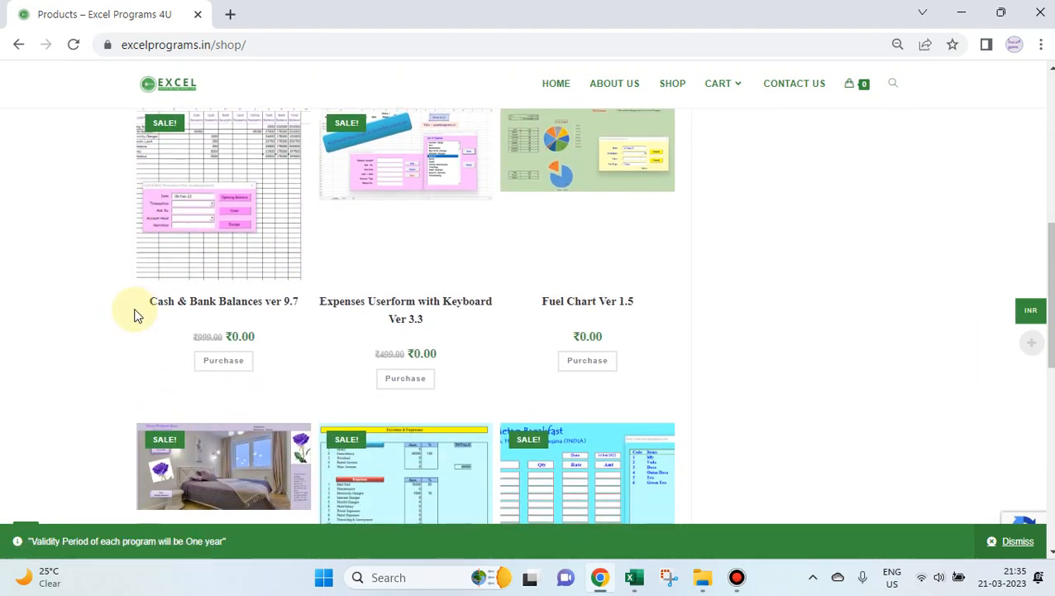
scroll(137, 315, "down", 3)
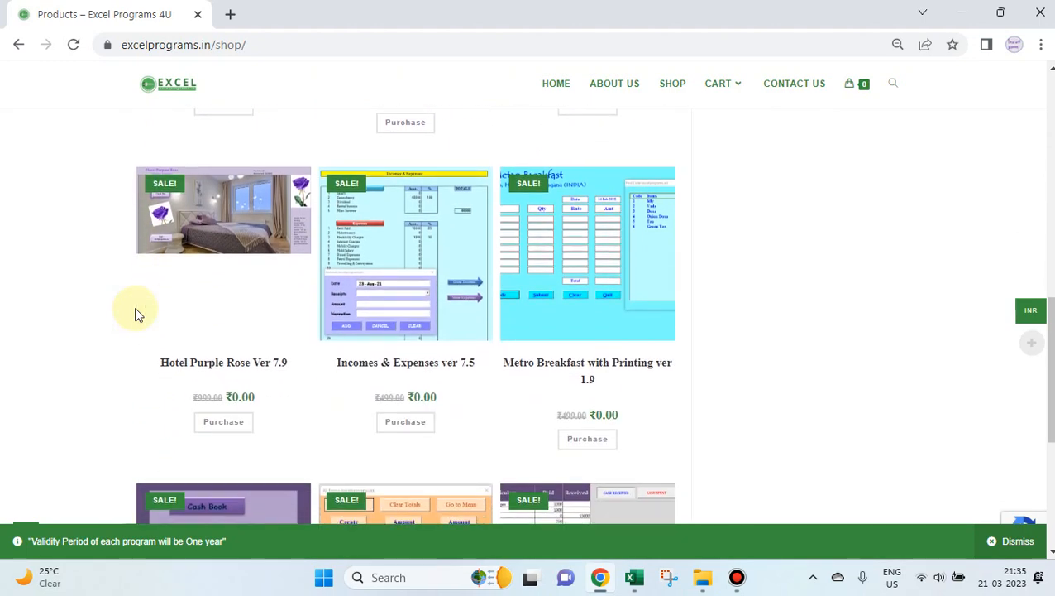
scroll(138, 314, "down", 3)
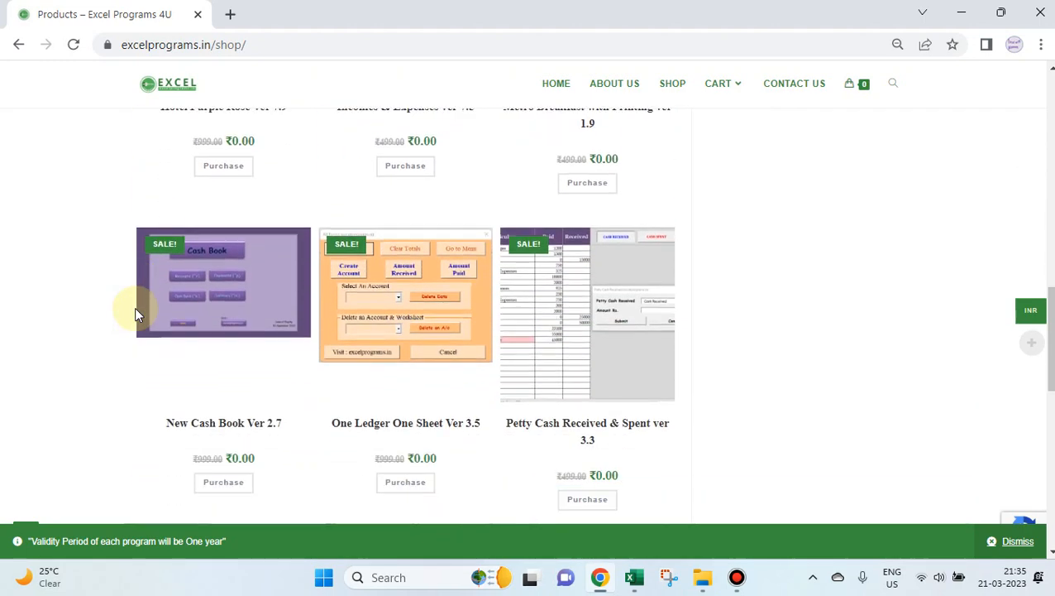
scroll(137, 314, "down", 3)
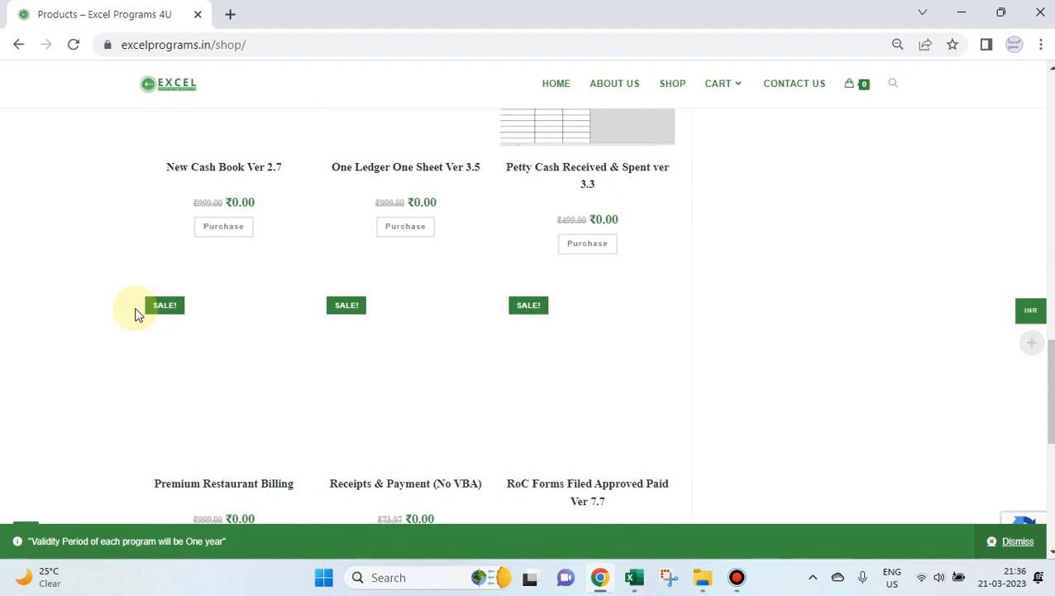
scroll(137, 314, "up", 5)
scroll(138, 314, "up", 5)
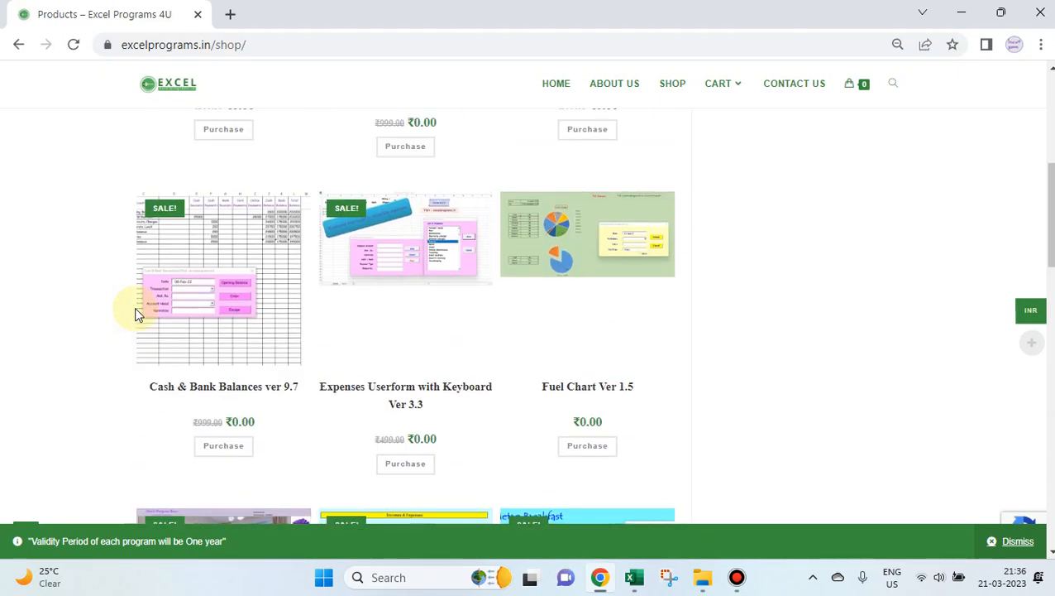
scroll(138, 314, "up", 5)
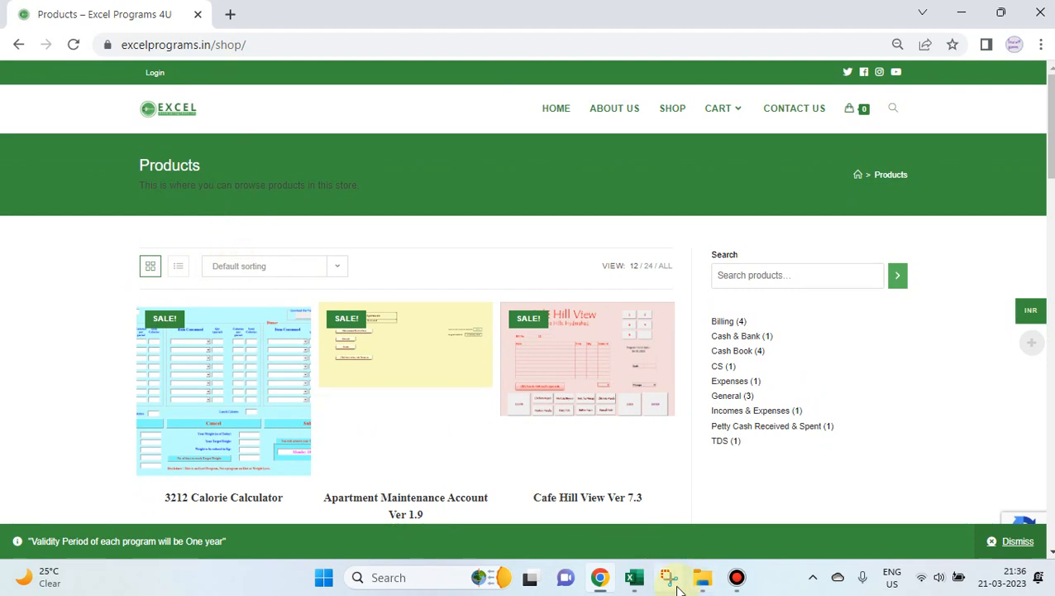
mouse_move(635, 584)
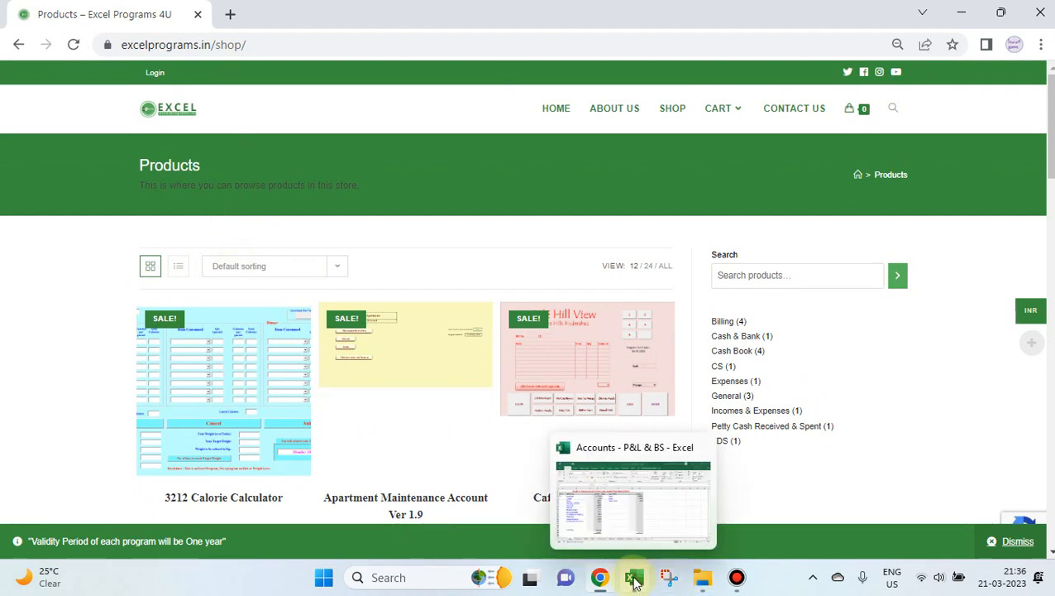